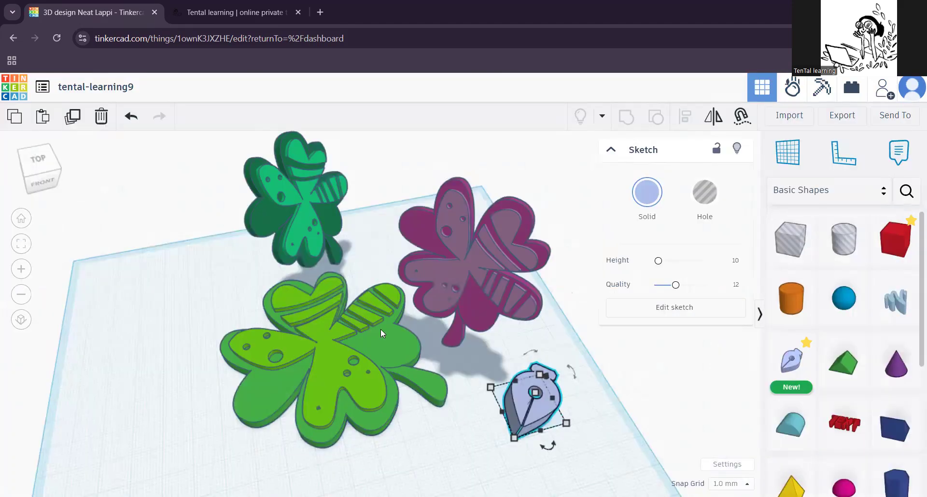
middle_drag(396, 362, 371, 405)
middle_drag(366, 450, 381, 431)
mouse_move(382, 433)
right_down()
mouse_move(364, 430)
mouse_move(397, 439)
mouse_move(431, 423)
right_up()
mouse_move(356, 390)
middle_down()
mouse_move(390, 380)
mouse_move(397, 386)
middle_up()
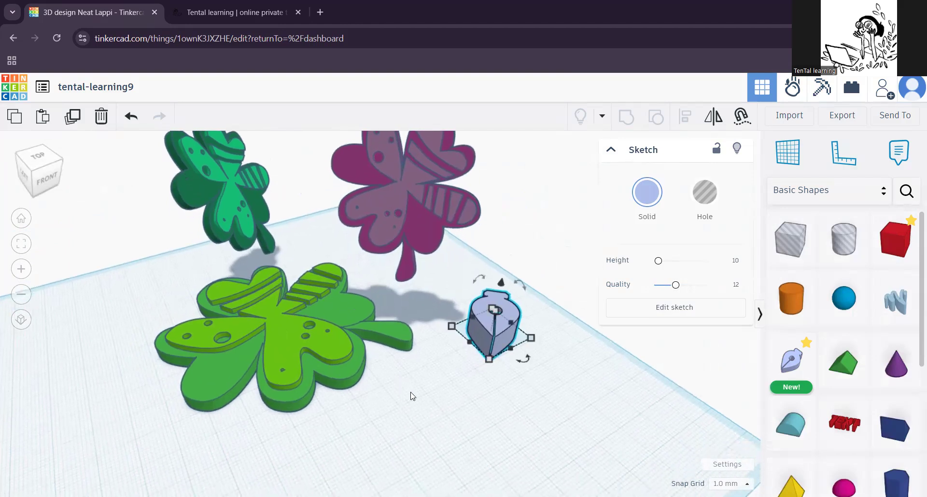
Step: Place a heart shape on the workplane in front of the existing clovers
scroll(845, 425, down, 4)
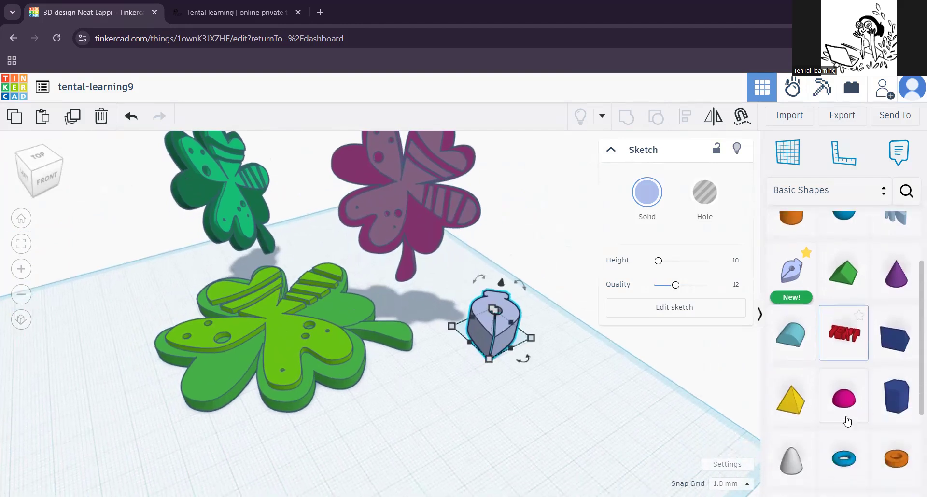
click(797, 439)
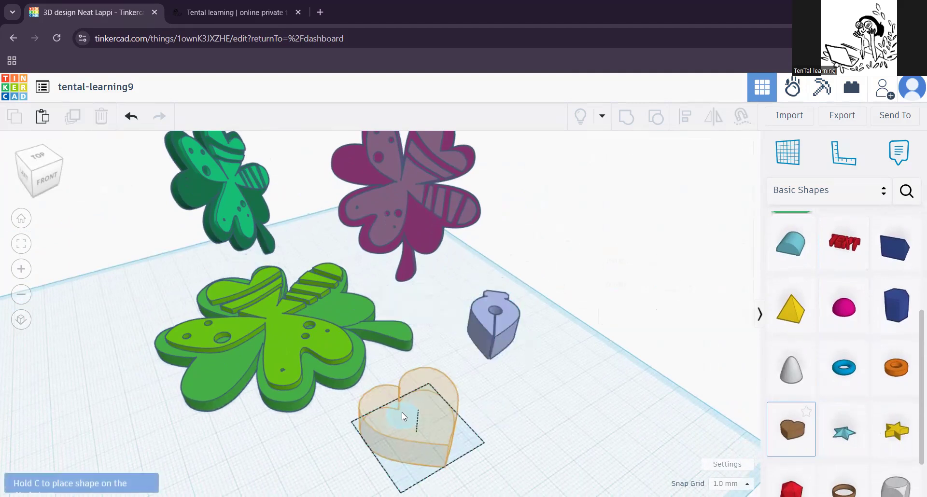
click(421, 415)
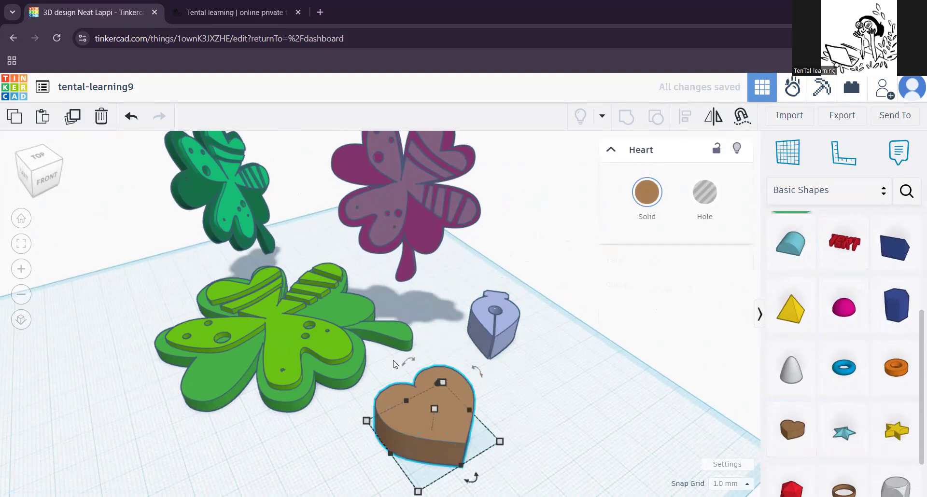
Step: Duplicate the heart, rotate the copy and position it beside the first so their inner sides overlap as two clover leaves
drag(472, 479, 422, 475)
drag(483, 419, 553, 400)
drag(543, 469, 504, 464)
mouse_move(525, 407)
mouse_down()
mouse_move(513, 415)
mouse_move(532, 405)
mouse_up()
key(ctrl+z)
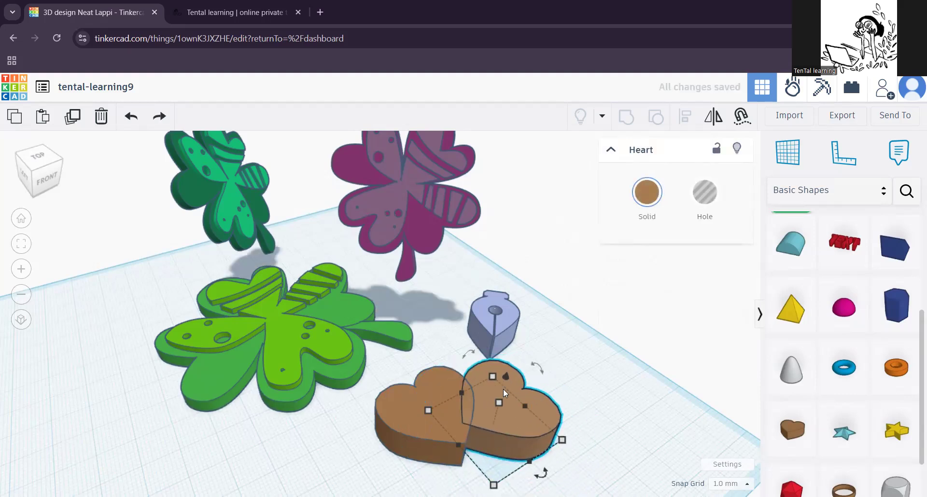
click(593, 402)
mouse_move(531, 402)
mouse_down()
mouse_move(540, 420)
mouse_move(531, 419)
mouse_up()
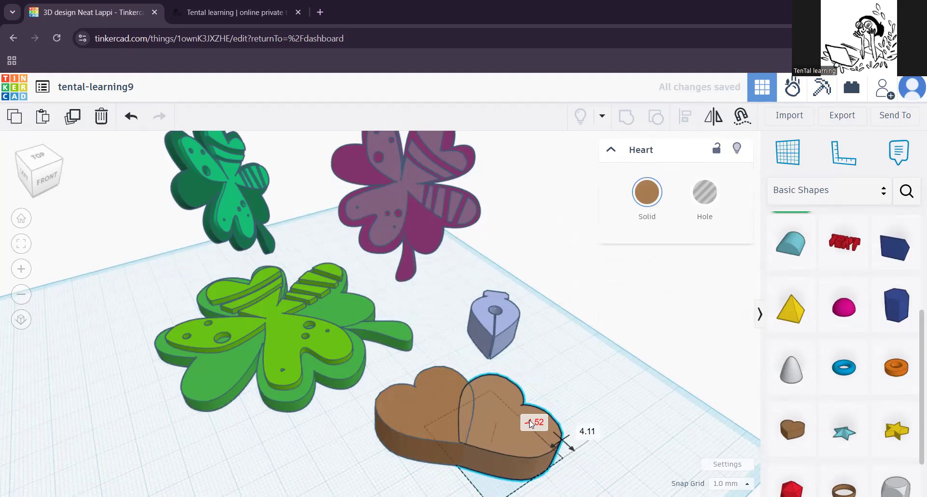
click(574, 418)
Step: Duplicate a heart for the third leaf, rotate it and place it in front so its tip meets the other two
scroll(583, 421, down, 4)
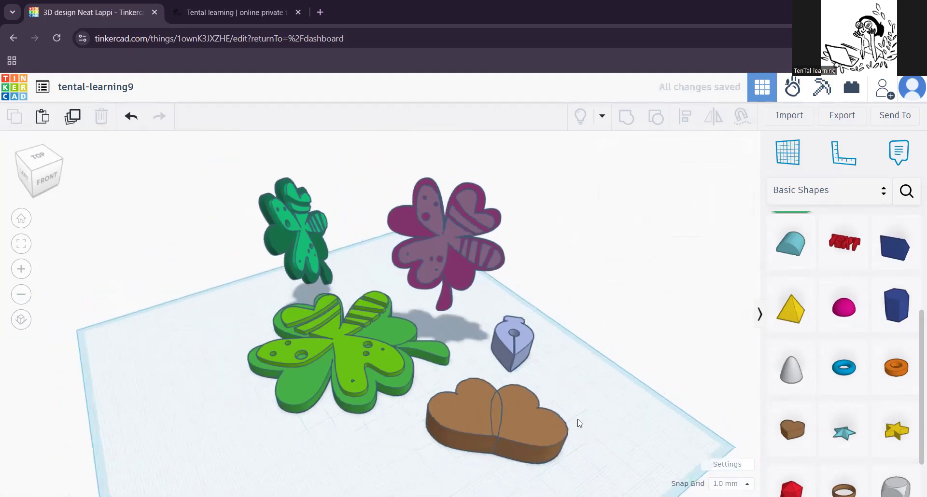
scroll(531, 430, up, 3)
click(466, 377)
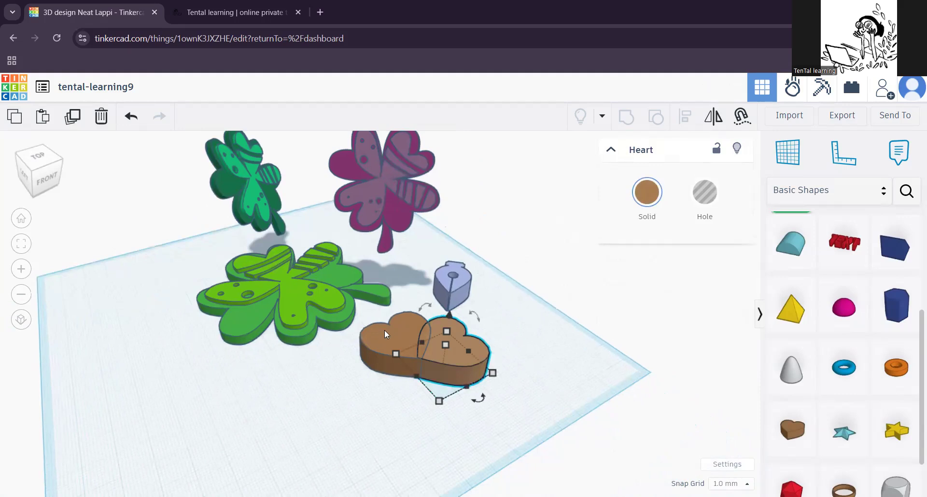
middle_drag(484, 384, 506, 431)
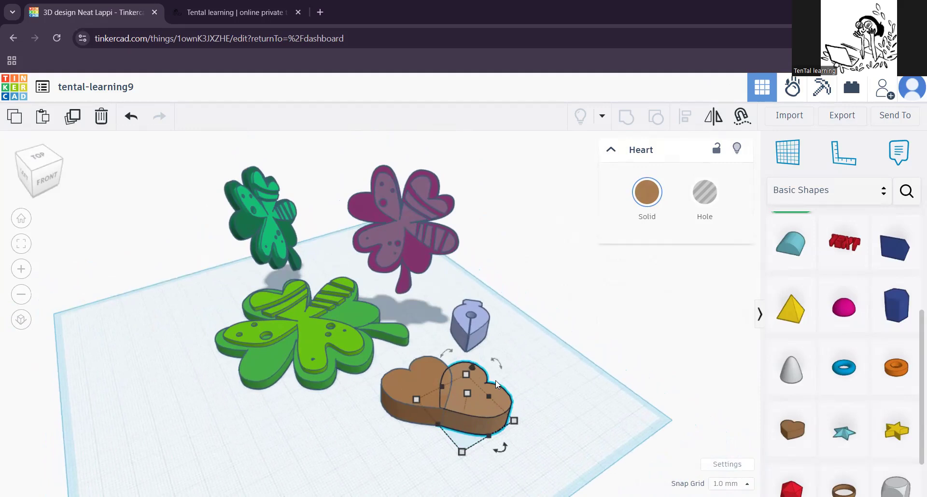
click(485, 403)
click(72, 116)
drag(505, 448, 442, 420)
drag(464, 481, 397, 461)
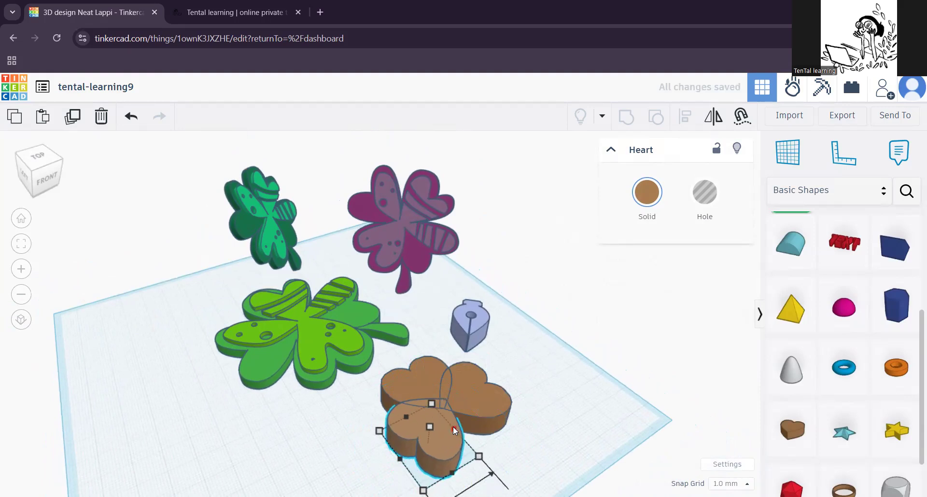
key(ctrl+z)
Step: Start a sketch on the workplane by the hearts and draw a tapered four-sided stem between the lower leaves
click(485, 337)
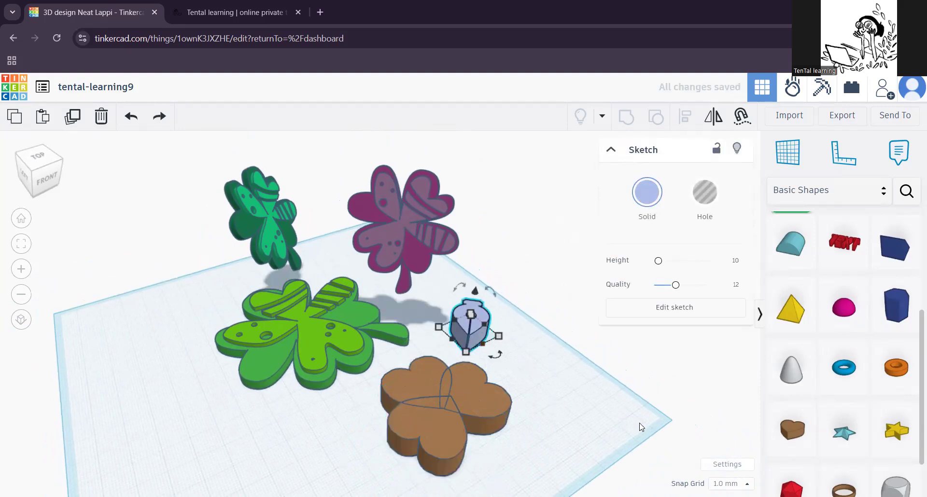
scroll(820, 338, up, 5)
drag(791, 360, 458, 414)
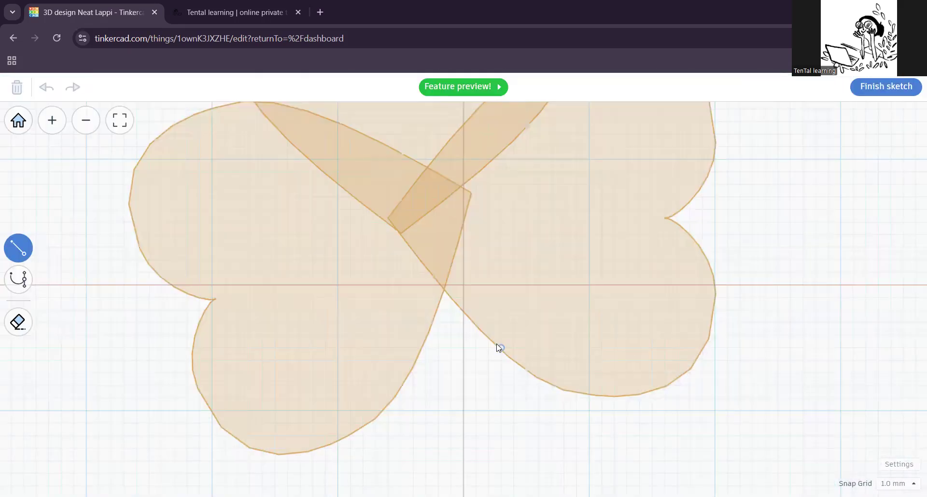
scroll(497, 345, down, 4)
click(466, 419)
click(497, 419)
click(482, 311)
click(462, 309)
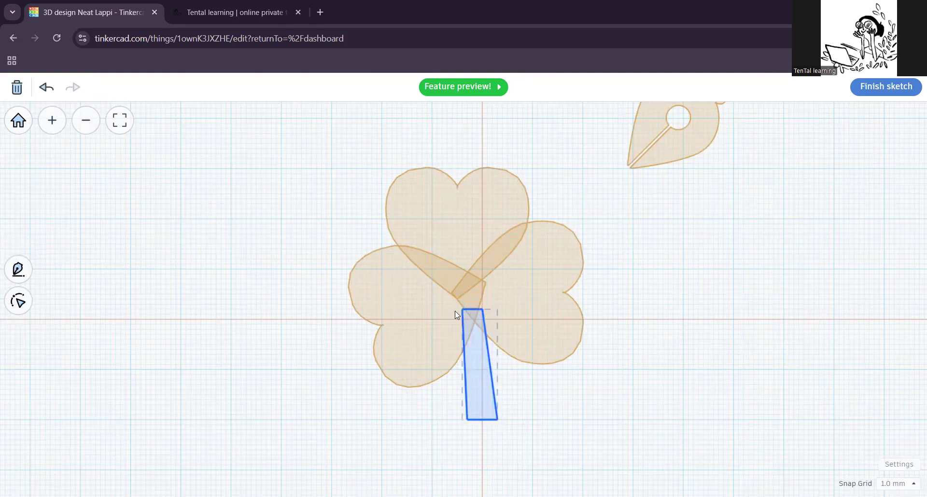
Step: Add a midpoint to each long side of the stem and bend both sides into smooth curves
click(18, 301)
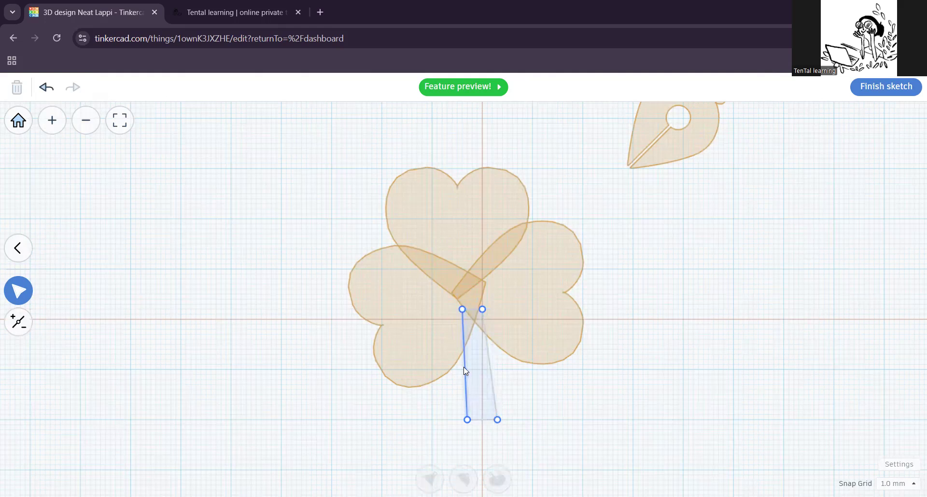
click(19, 321)
click(488, 357)
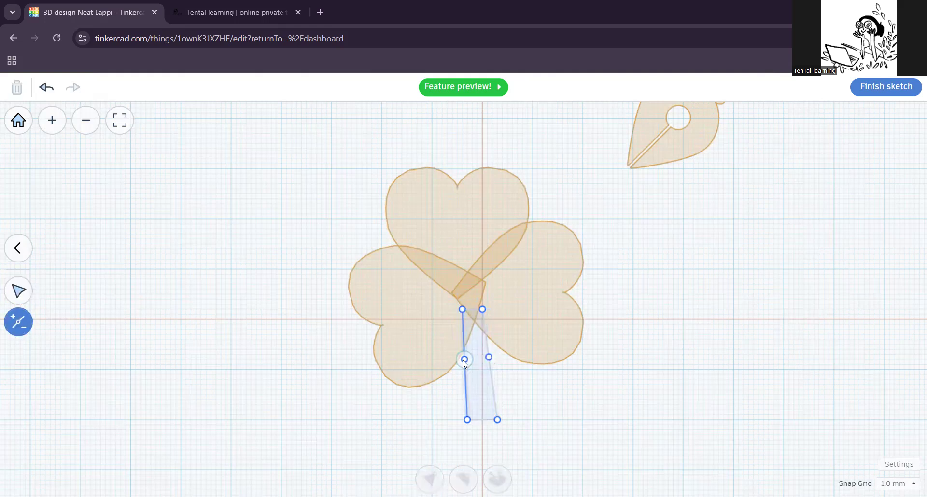
click(18, 291)
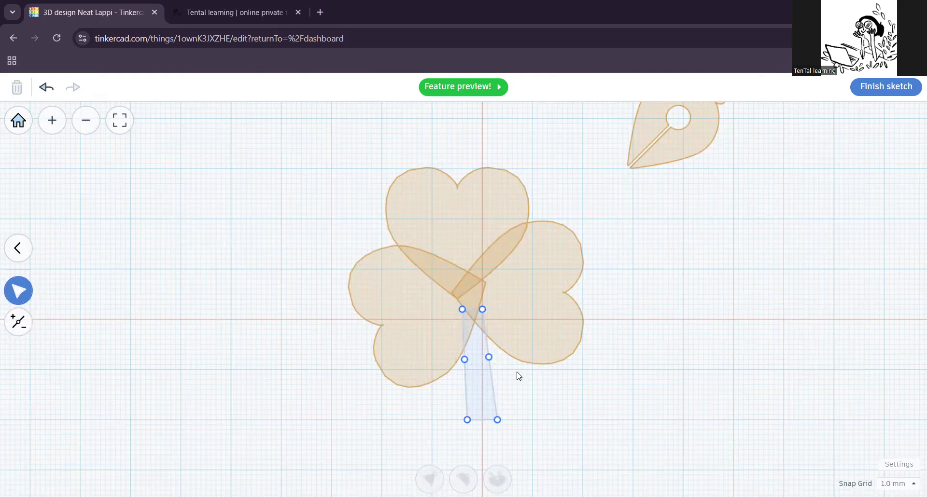
mouse_move(488, 357)
mouse_down()
mouse_move(513, 355)
mouse_move(480, 362)
mouse_move(488, 361)
mouse_up()
click(463, 480)
click(462, 479)
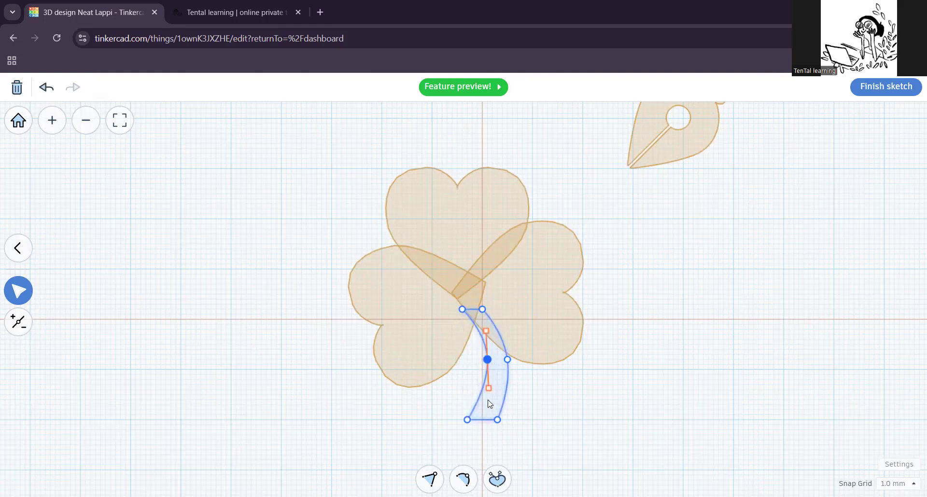
Step: Adjust the stem's end corners to a curved outline about 10 by 23 mm and finish the sketch
drag(466, 420, 477, 410)
click(482, 309)
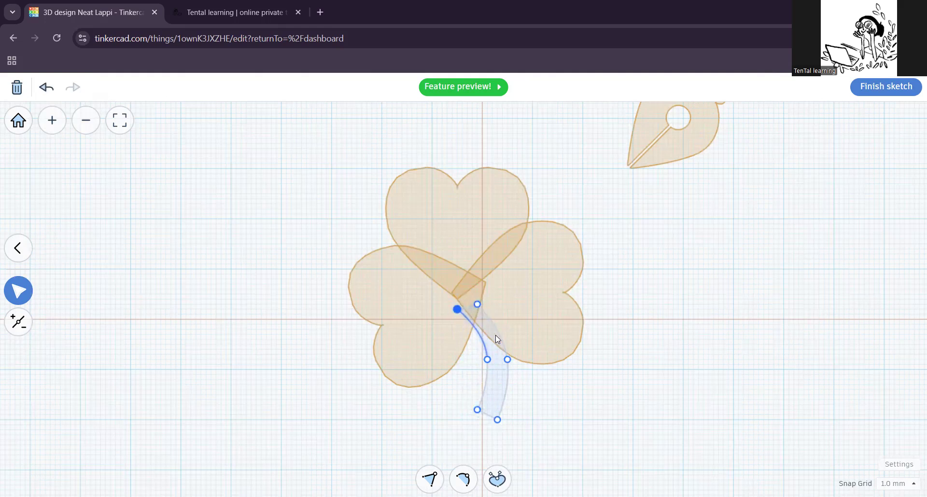
mouse_move(507, 359)
mouse_down()
mouse_move(503, 351)
mouse_move(508, 358)
mouse_up()
double_click(507, 358)
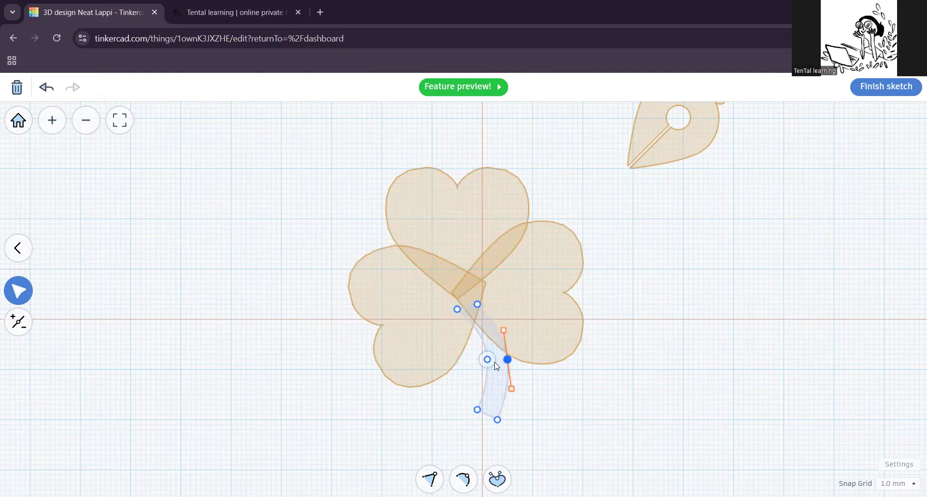
click(869, 91)
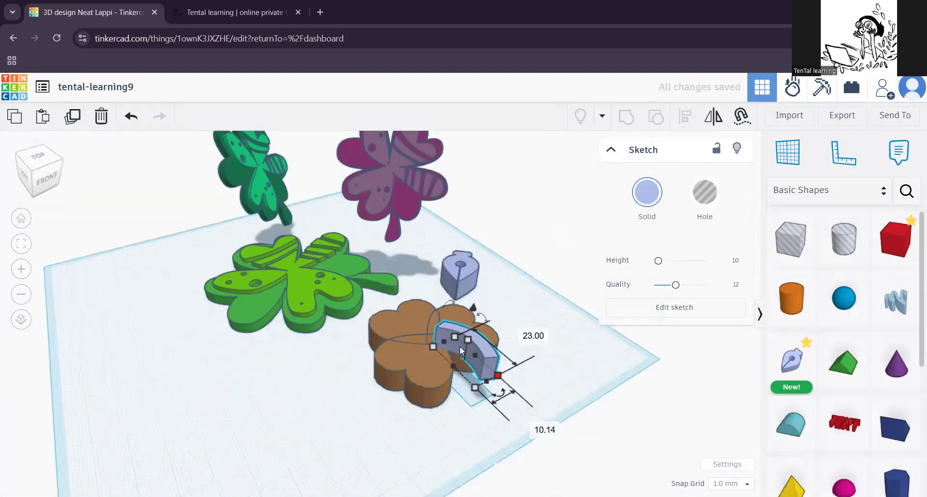
Step: Shift the stem into place against the leaves and colour all four parts of the three-leaf clover green
drag(459, 346, 484, 371)
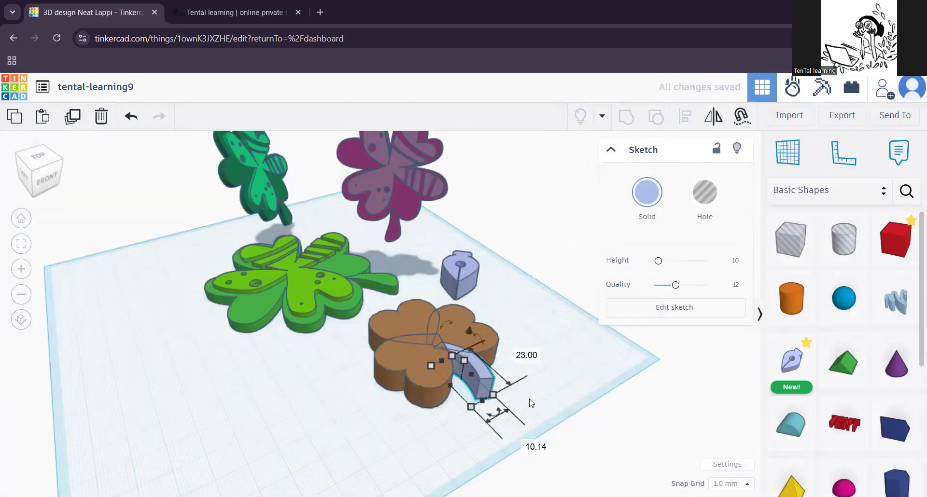
drag(532, 403, 427, 333)
click(648, 204)
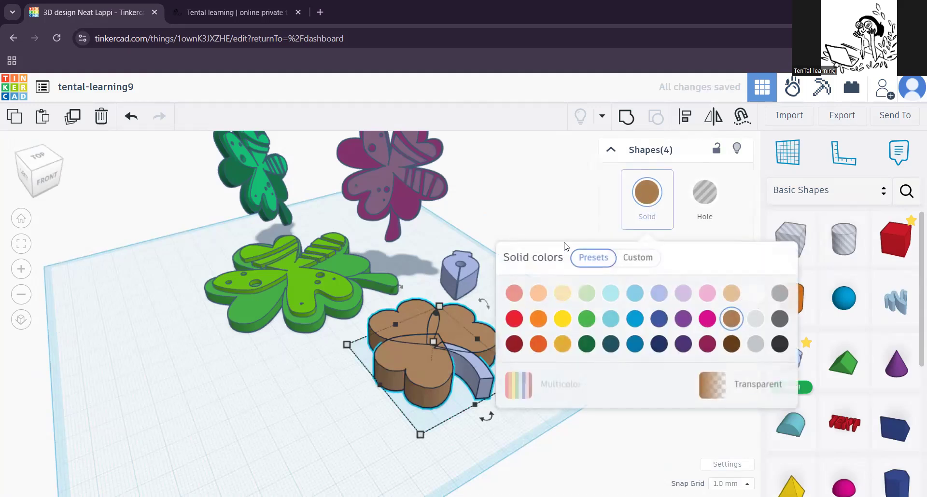
click(581, 321)
click(329, 409)
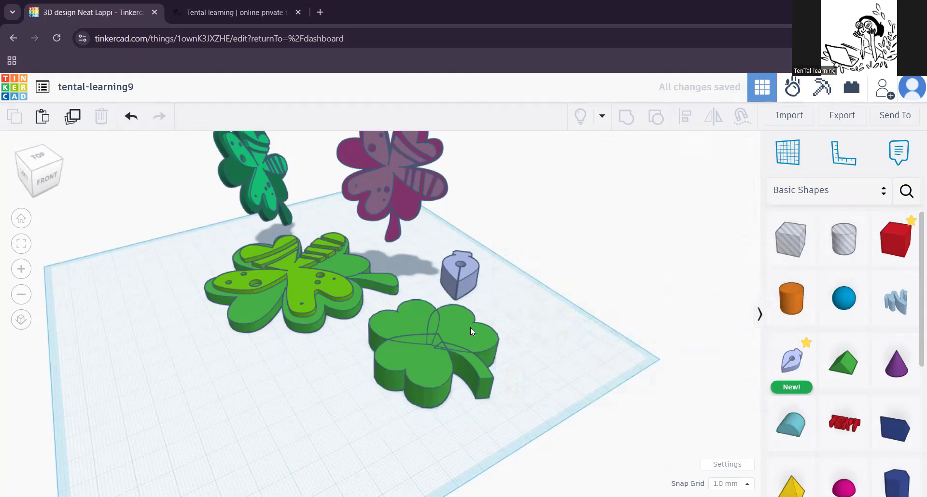
Step: Clear the workplane by deleting the three-leaf clover, the existing four-leaf clovers and the pen-nib sketch shape
drag(499, 414, 376, 320)
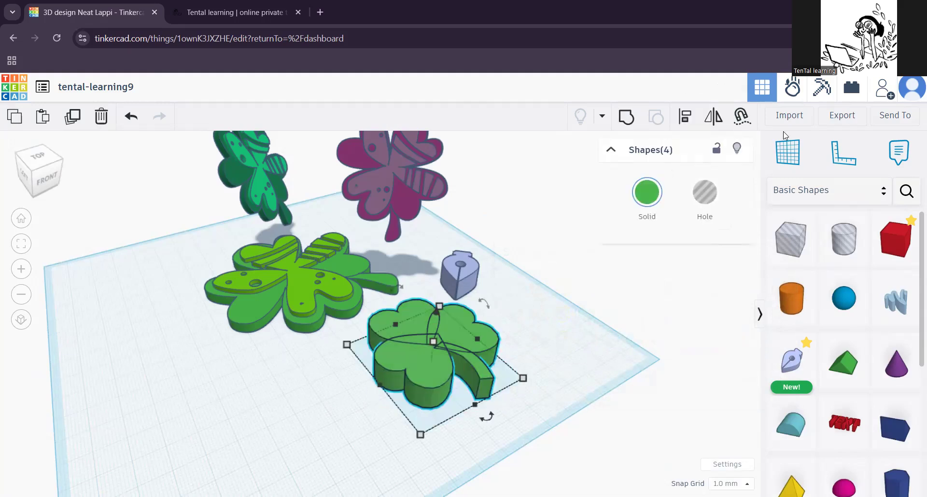
key(Delete)
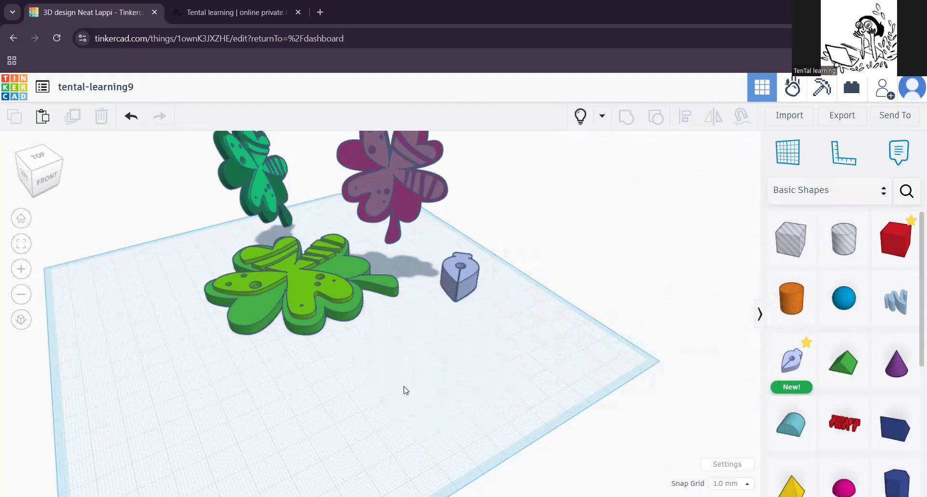
key(f)
drag(196, 165, 416, 406)
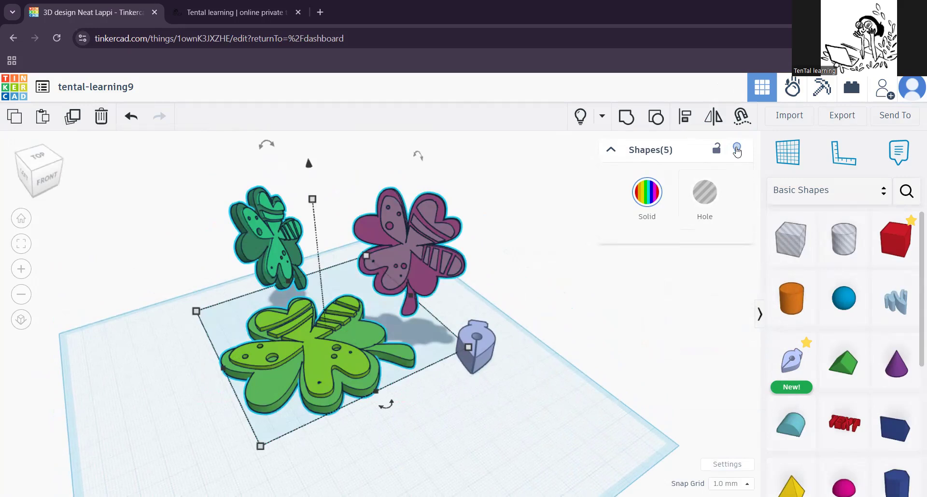
key(Delete)
click(477, 342)
key(Delete)
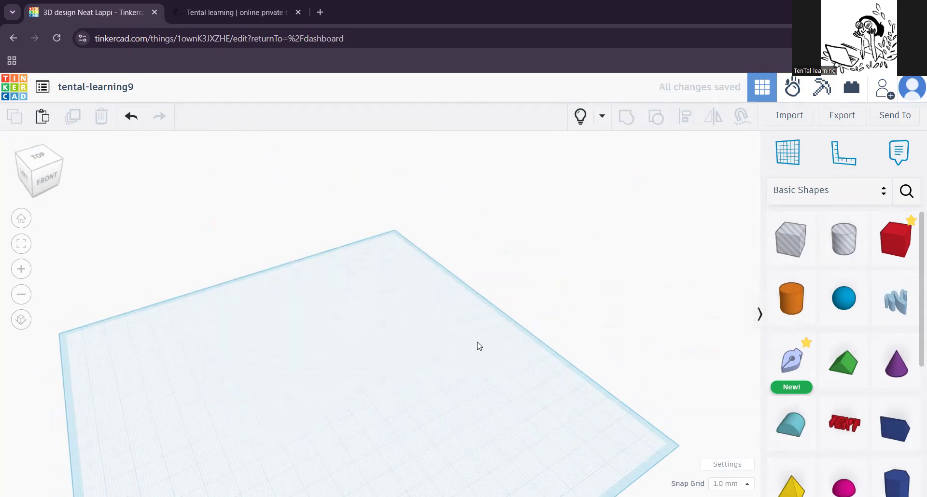
key(f)
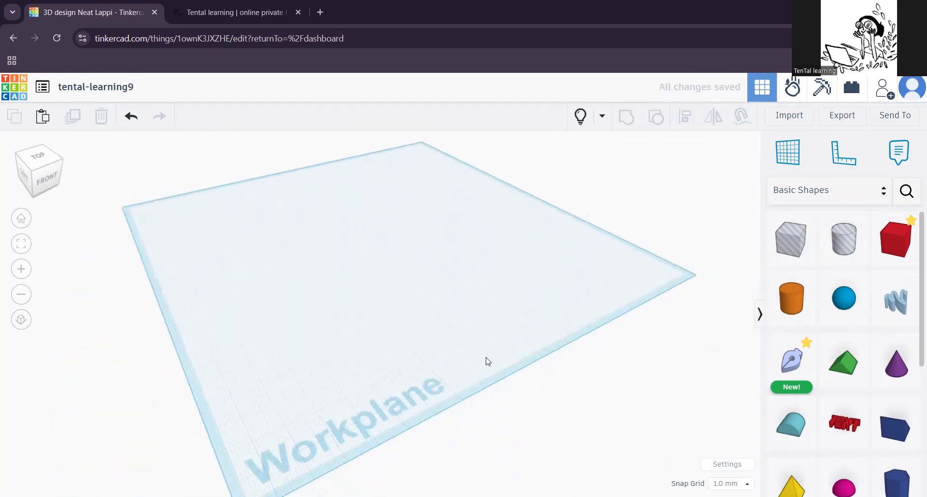
Step: Start a new sketch on the empty workplane and draw a closed triangle with one corner at the origin
mouse_move(798, 370)
mouse_down()
mouse_move(444, 278)
mouse_move(364, 243)
mouse_move(375, 251)
mouse_up()
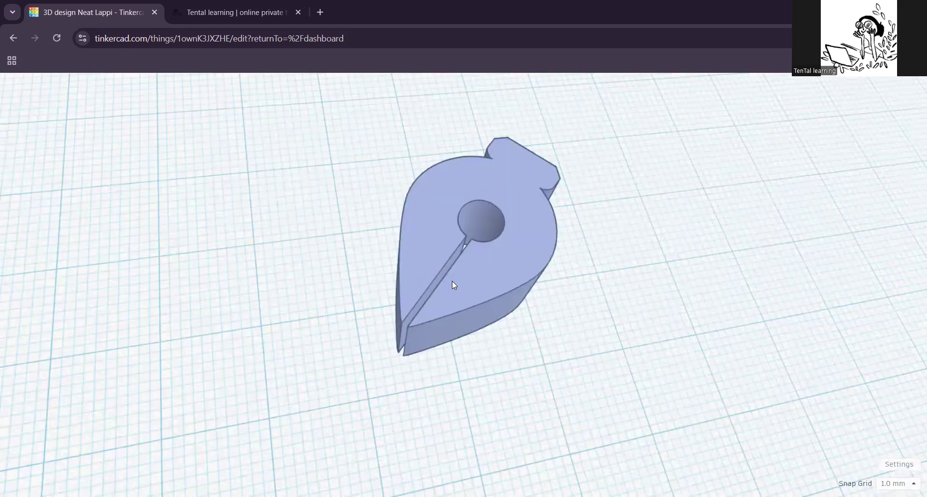
scroll(456, 286, down, 1)
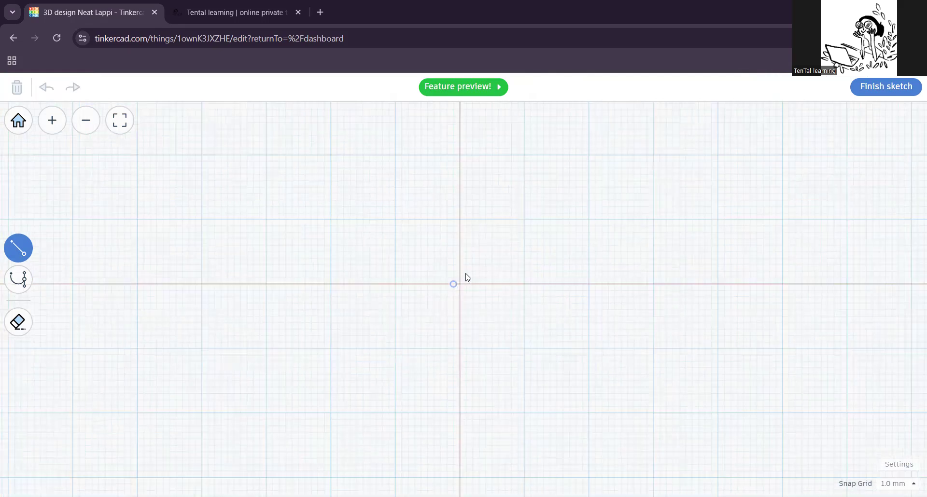
mouse_move(378, 254)
middle_down()
mouse_move(358, 269)
mouse_move(394, 291)
mouse_move(403, 359)
middle_up()
scroll(377, 257, up, 2)
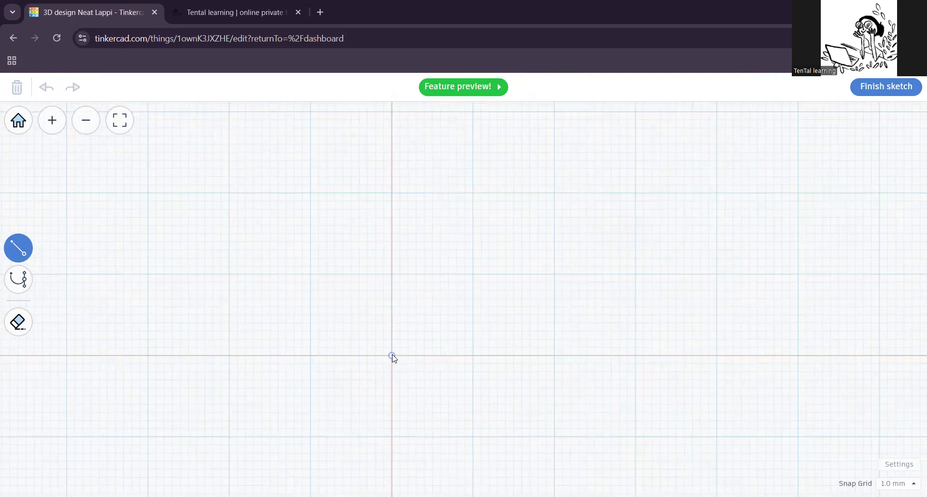
click(391, 356)
click(408, 242)
click(529, 307)
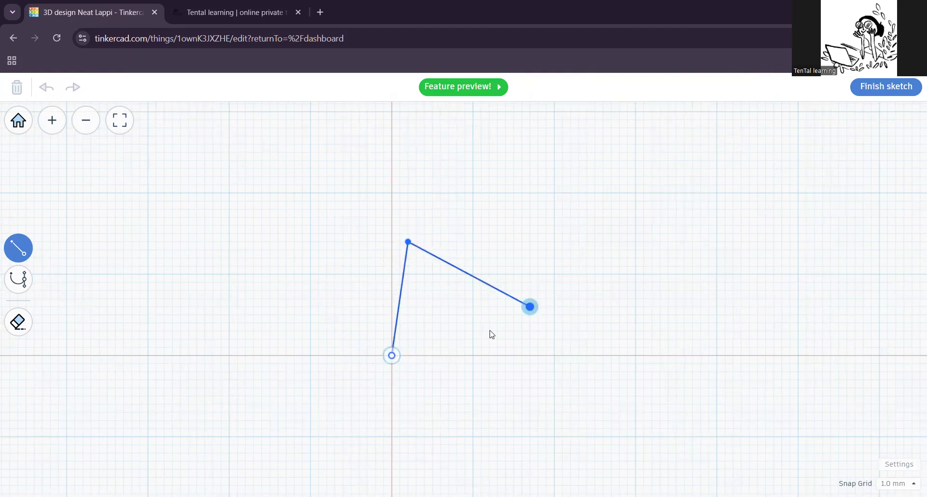
click(391, 356)
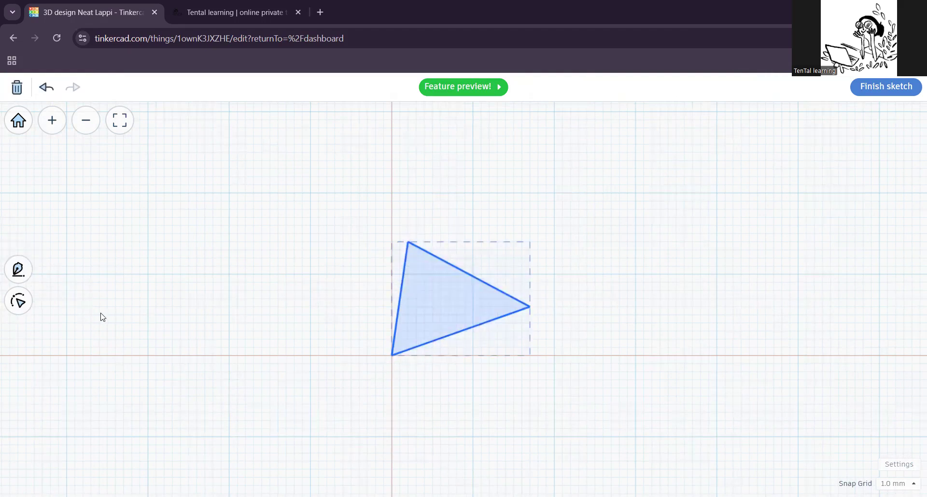
Step: Add a point midway along the triangle's edge opposite the origin, and convert the two corners beside it to curved points
click(18, 301)
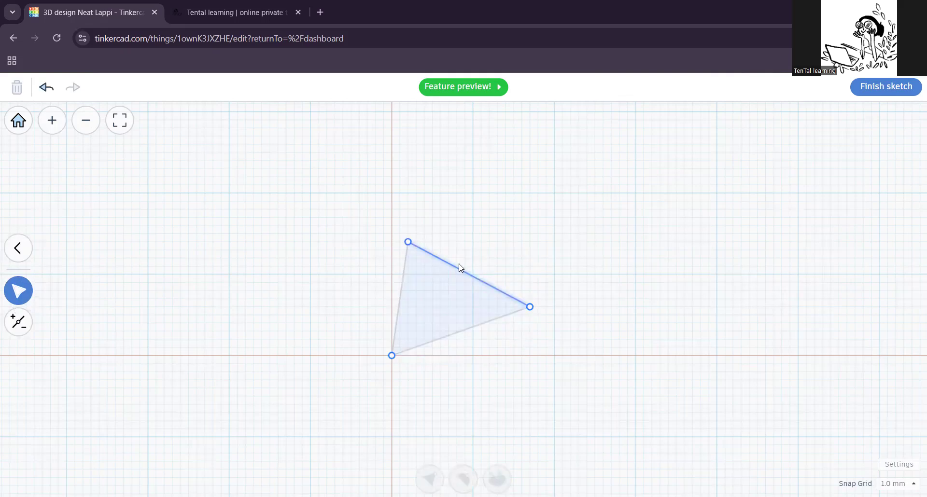
click(18, 322)
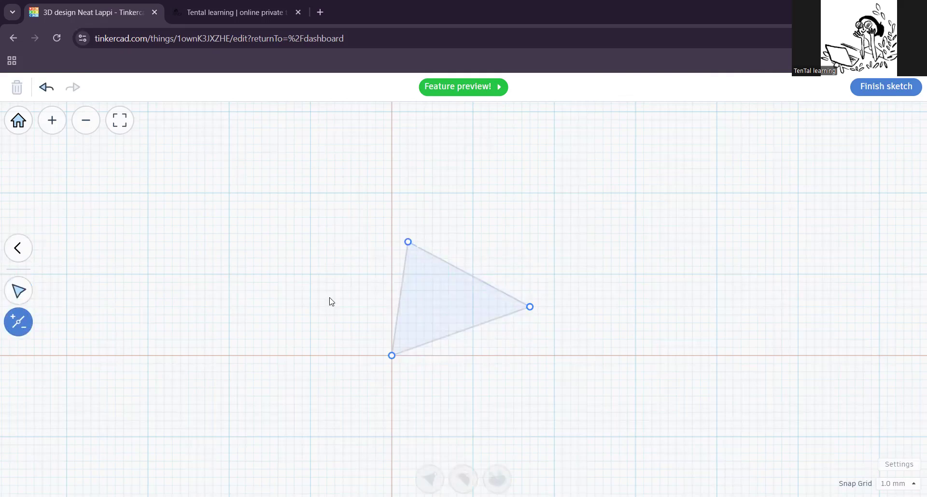
click(464, 271)
click(19, 291)
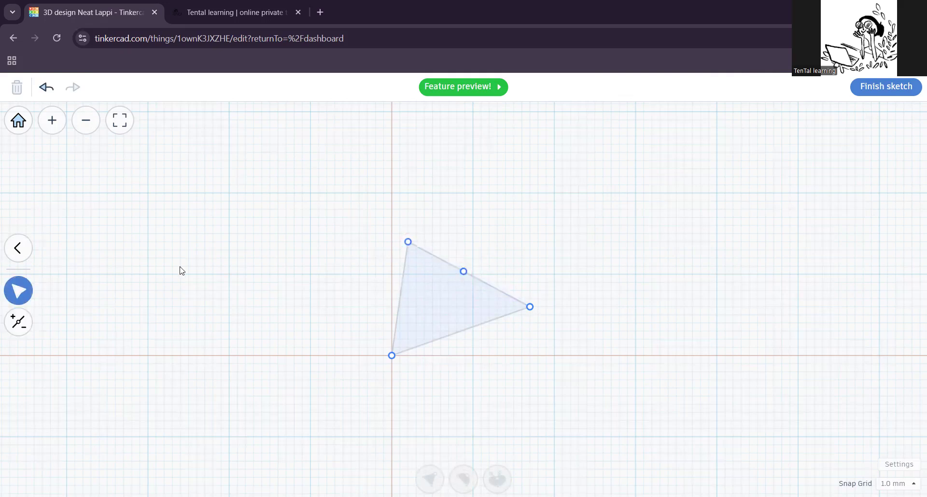
click(403, 244)
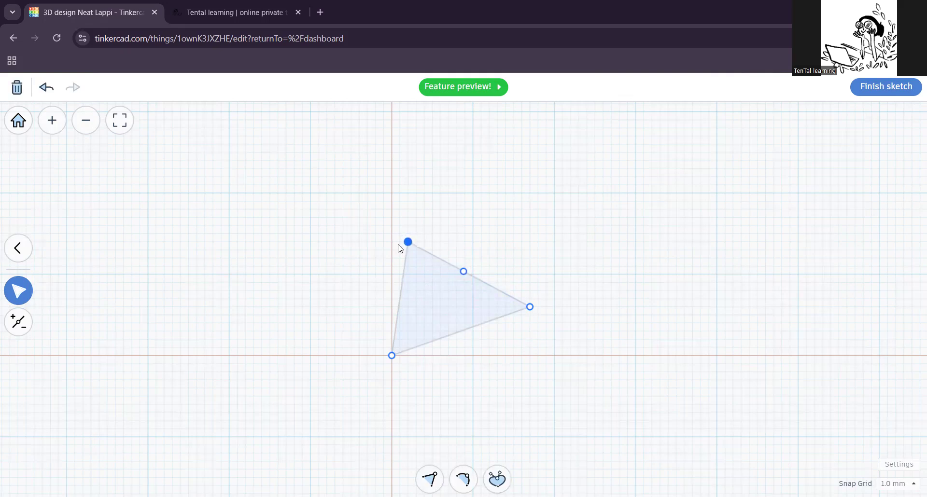
shift+click(530, 308)
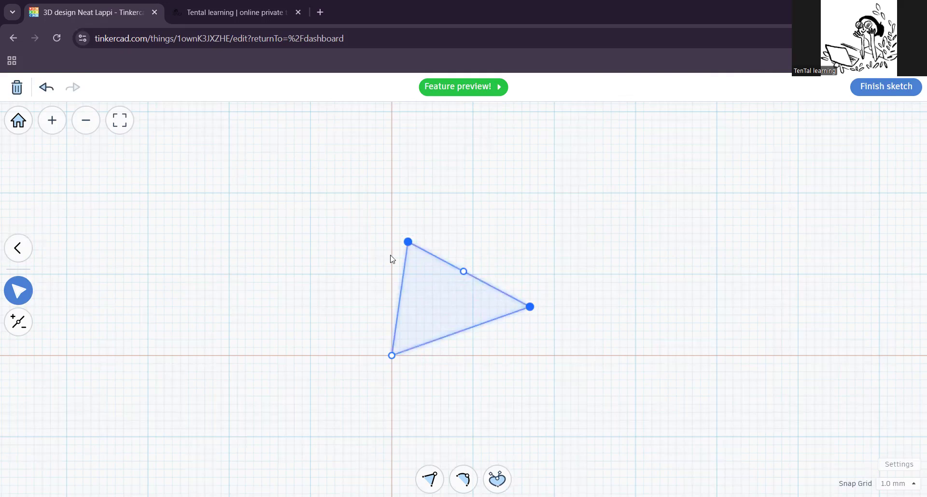
click(463, 478)
Step: Reposition the curved points, their handles and the notch point to form a heart about 16 by 18 mm, and leave shape editing
mouse_move(411, 242)
mouse_down()
mouse_move(411, 216)
mouse_move(420, 217)
mouse_up()
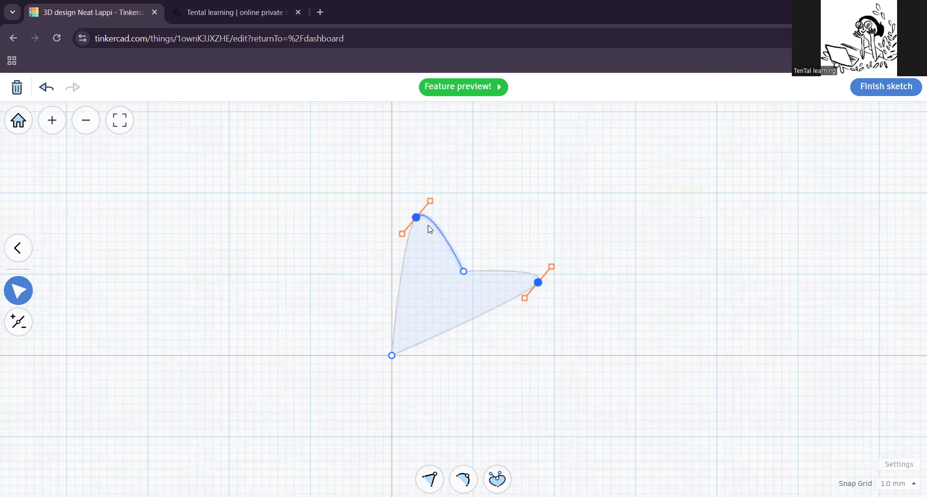
click(538, 283)
mouse_move(537, 283)
mouse_down()
mouse_move(525, 309)
mouse_move(523, 274)
mouse_up()
click(526, 309)
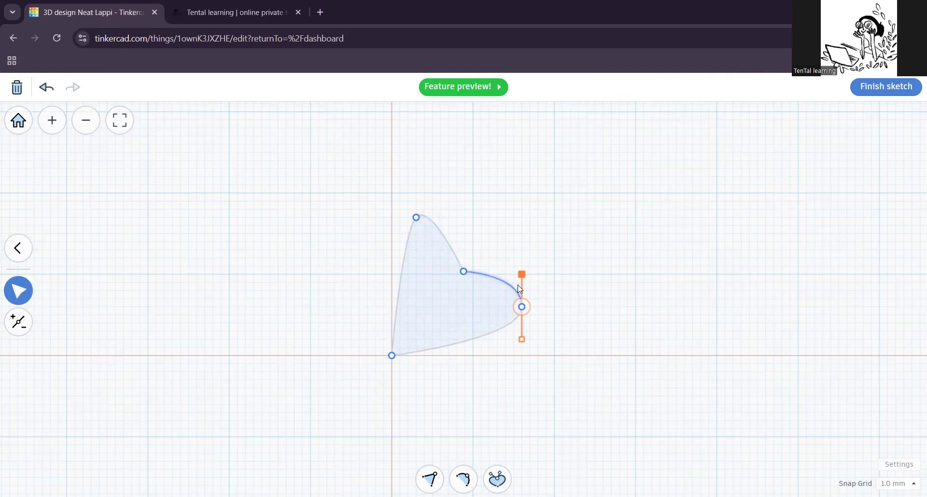
click(415, 217)
mouse_move(431, 201)
mouse_down()
mouse_move(449, 211)
mouse_move(432, 192)
mouse_move(457, 216)
mouse_move(466, 199)
mouse_move(453, 183)
mouse_move(441, 198)
mouse_move(465, 222)
mouse_move(463, 207)
mouse_move(432, 210)
mouse_up()
mouse_move(463, 272)
mouse_down()
mouse_move(481, 273)
mouse_move(472, 276)
mouse_up()
click(522, 307)
drag(522, 307, 521, 309)
mouse_move(521, 340)
mouse_down()
mouse_move(512, 358)
mouse_move(522, 346)
mouse_up()
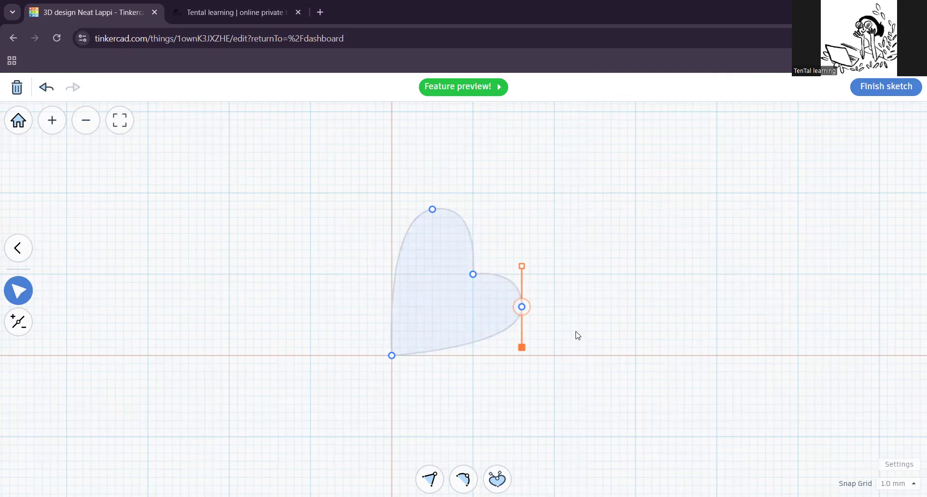
click(490, 397)
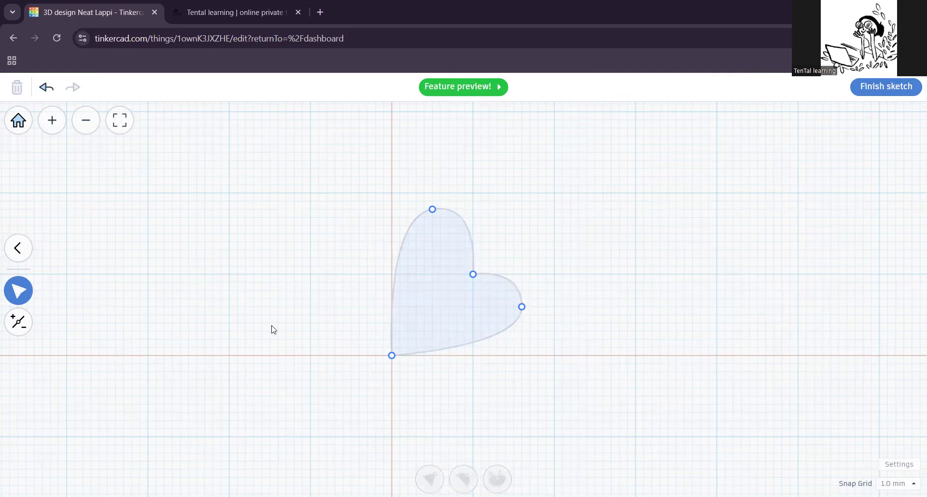
click(19, 247)
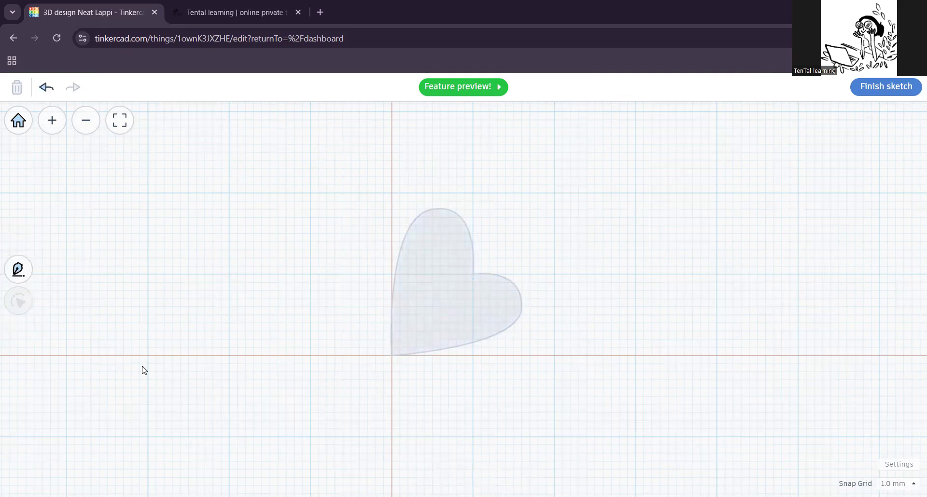
Step: Draw a closed straight-sided triangle left of the heart with one corner at the origin, and delete it
click(18, 271)
click(18, 271)
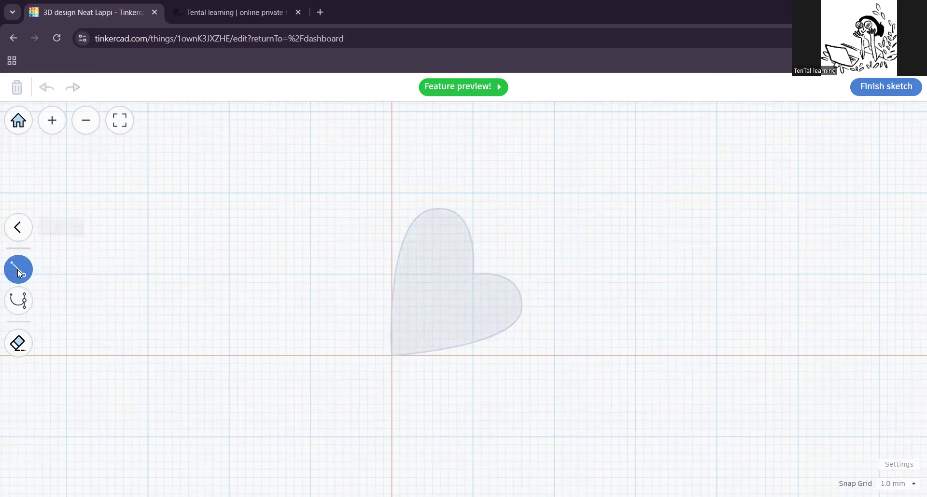
click(391, 356)
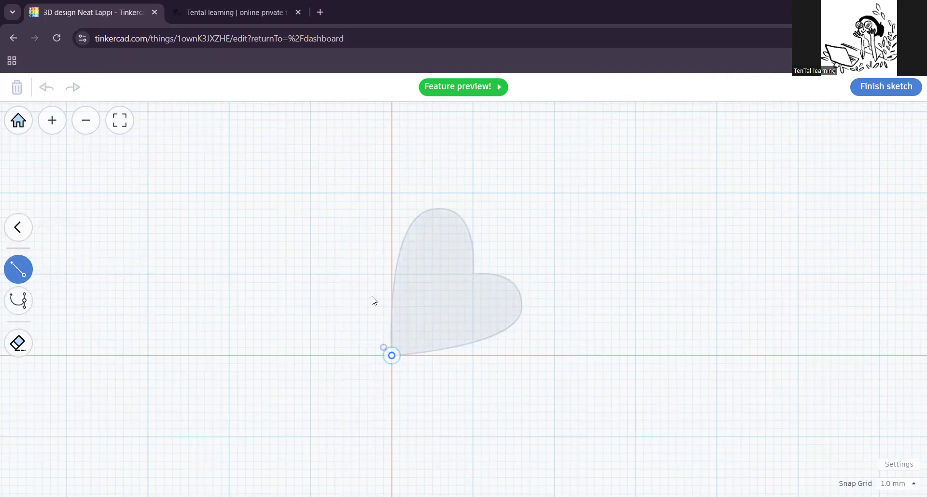
click(367, 226)
click(245, 331)
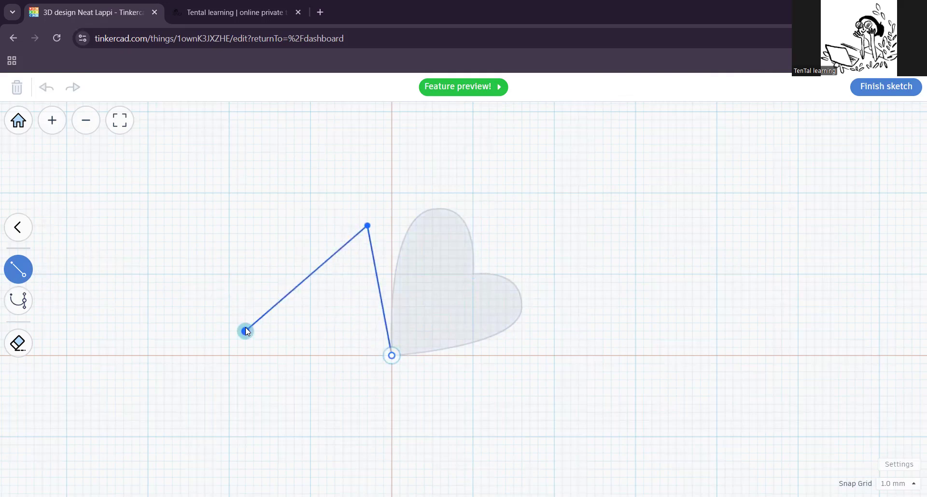
click(389, 357)
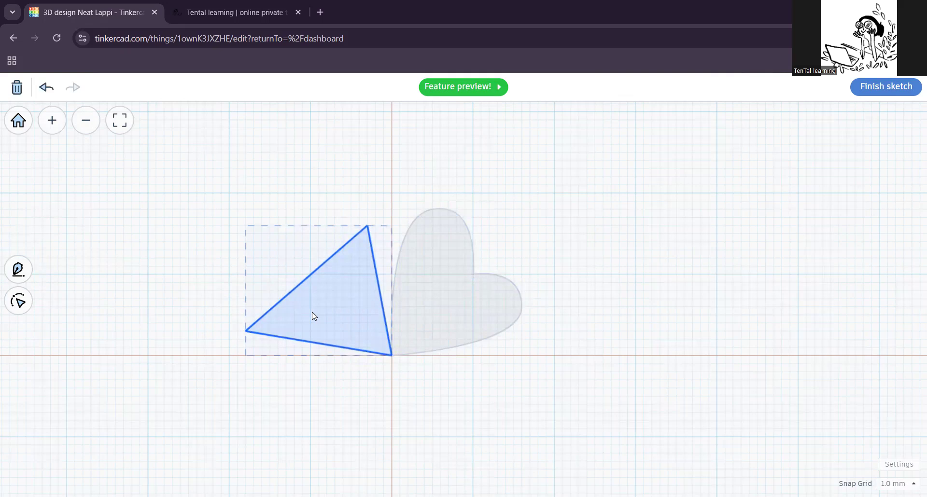
key(Delete)
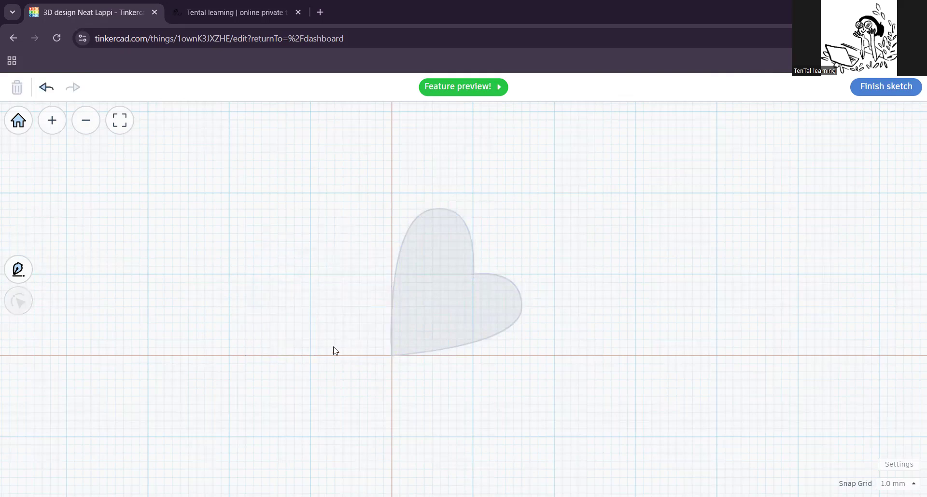
Step: Try the curve pen on a closed three-point outline from the origin, left of the heart, and delete it
click(18, 271)
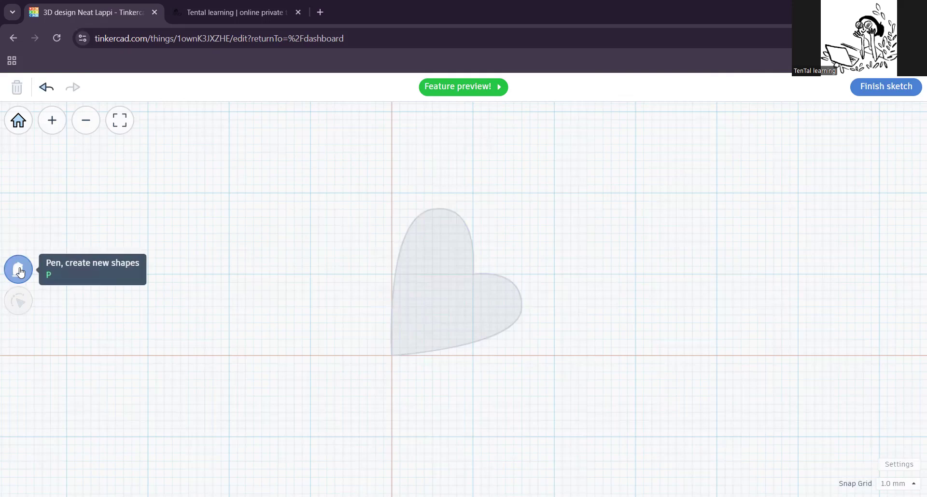
click(19, 271)
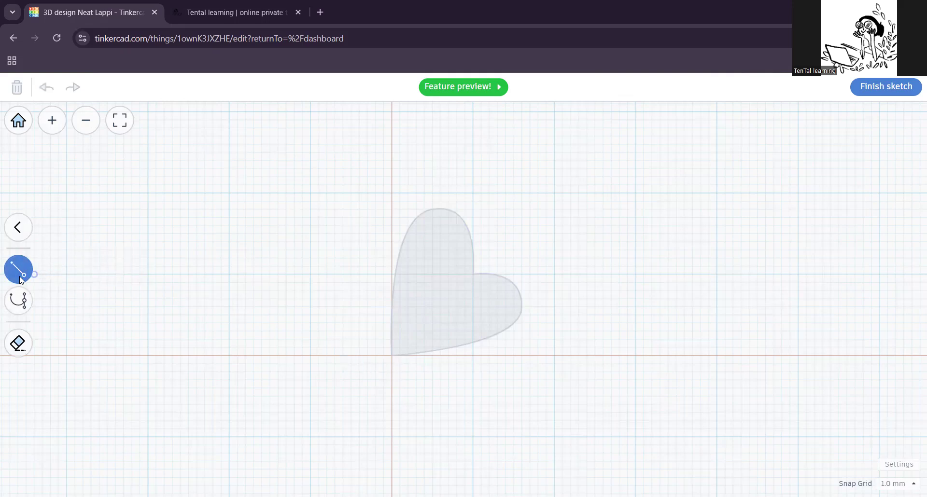
click(21, 302)
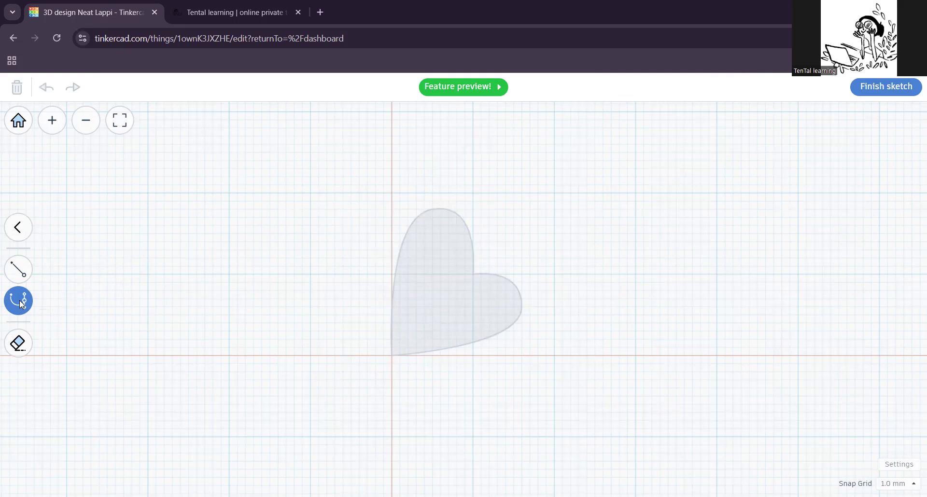
click(392, 356)
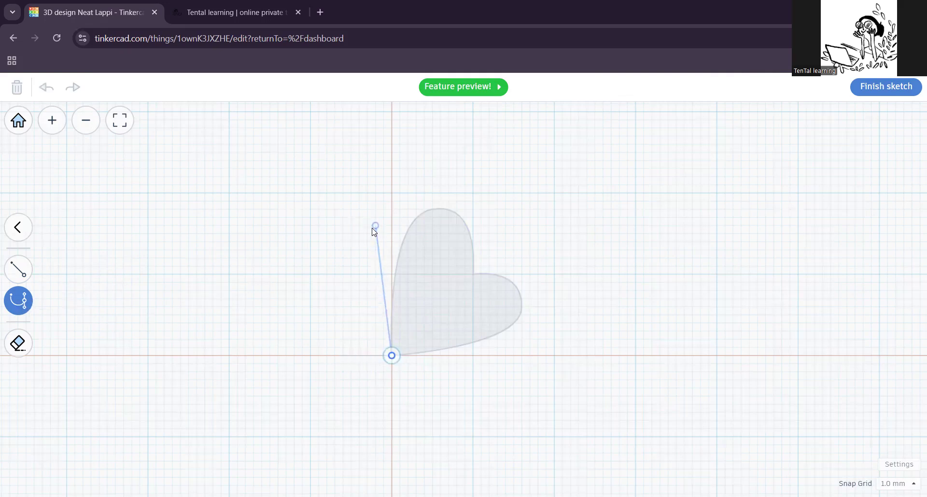
click(376, 209)
click(254, 265)
click(391, 356)
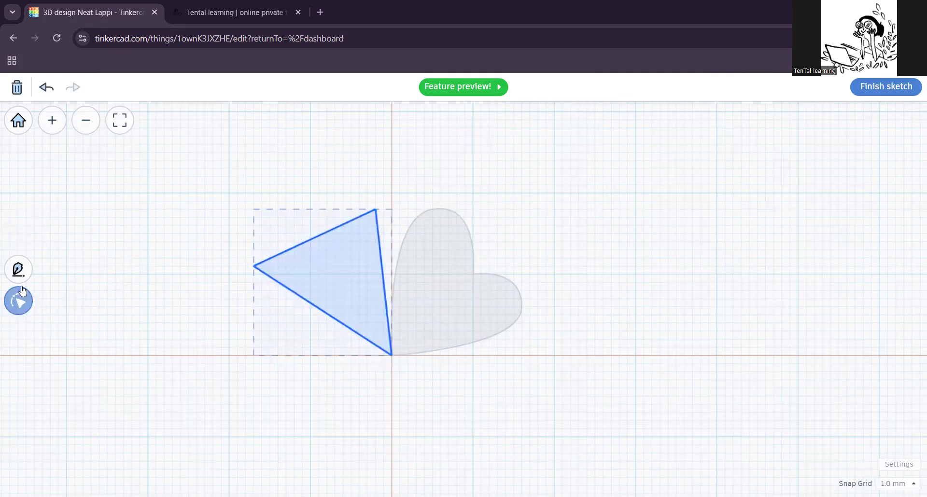
key(Delete)
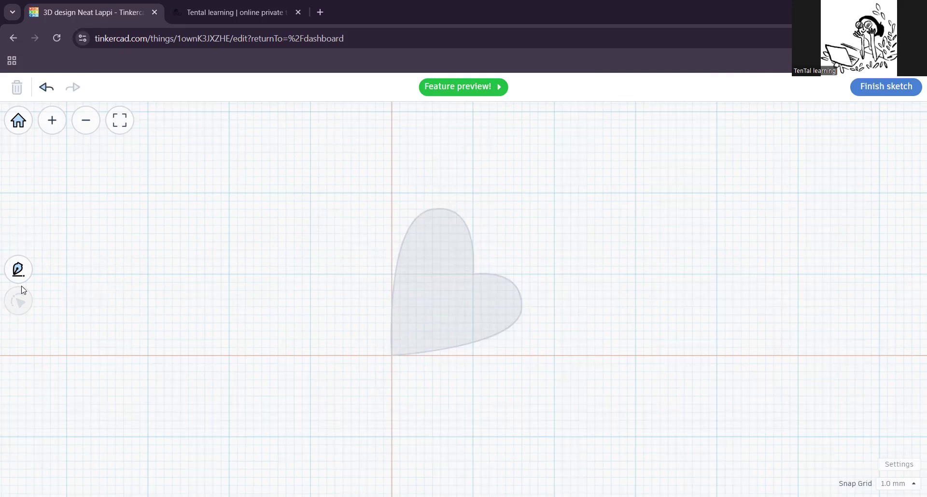
Step: Try an open outline from the origin with one curved segment followed by a straight one, and erase it
click(20, 273)
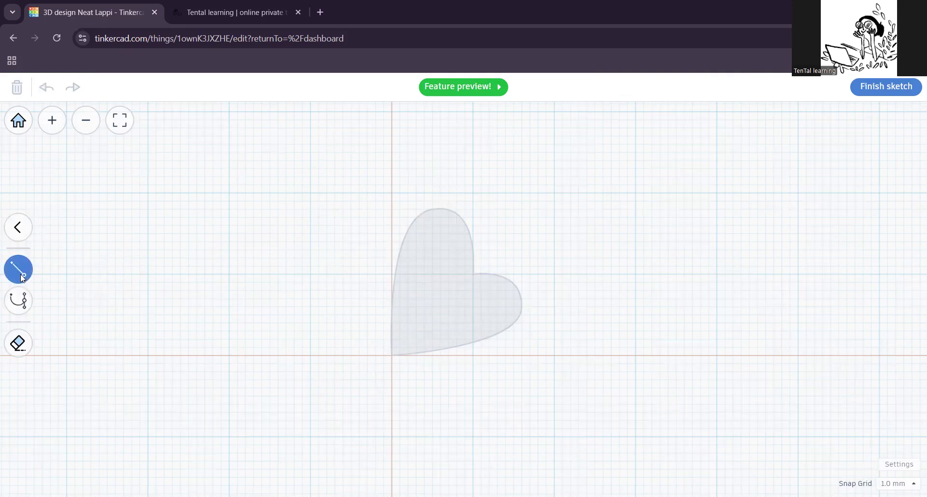
click(18, 307)
click(392, 356)
drag(352, 250, 320, 255)
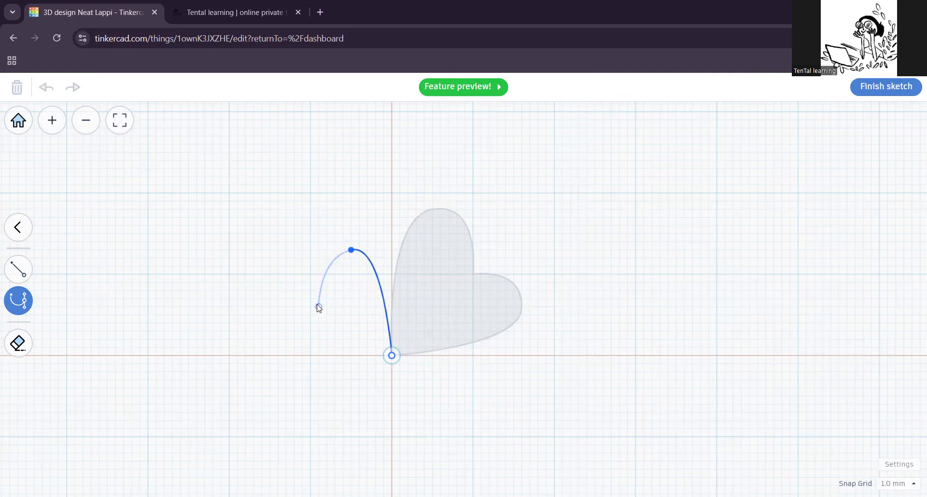
click(16, 270)
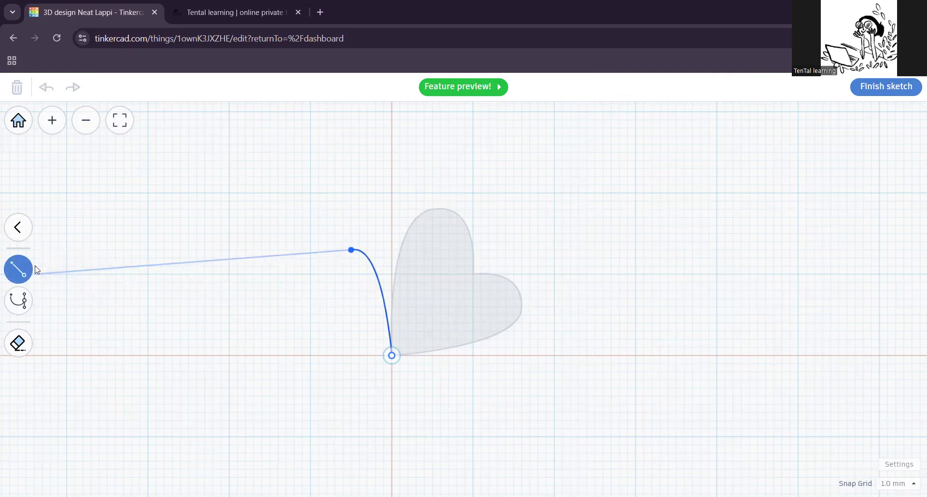
click(279, 316)
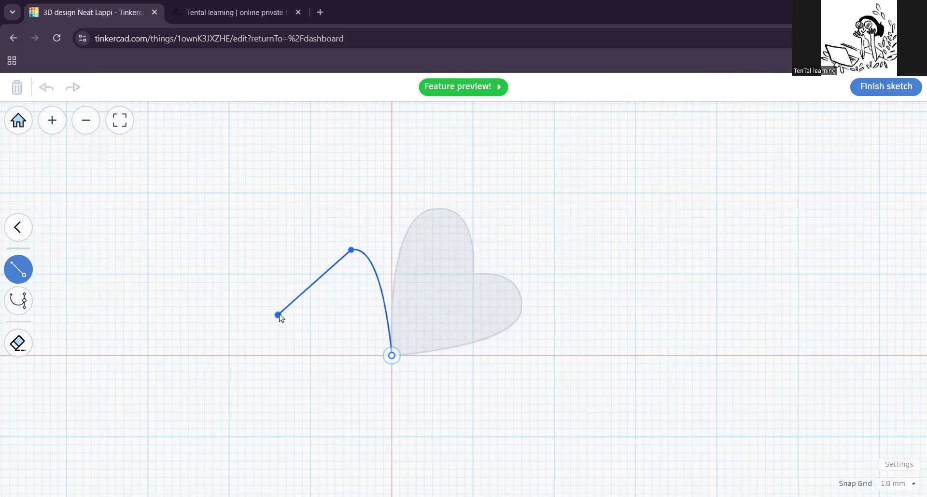
click(18, 345)
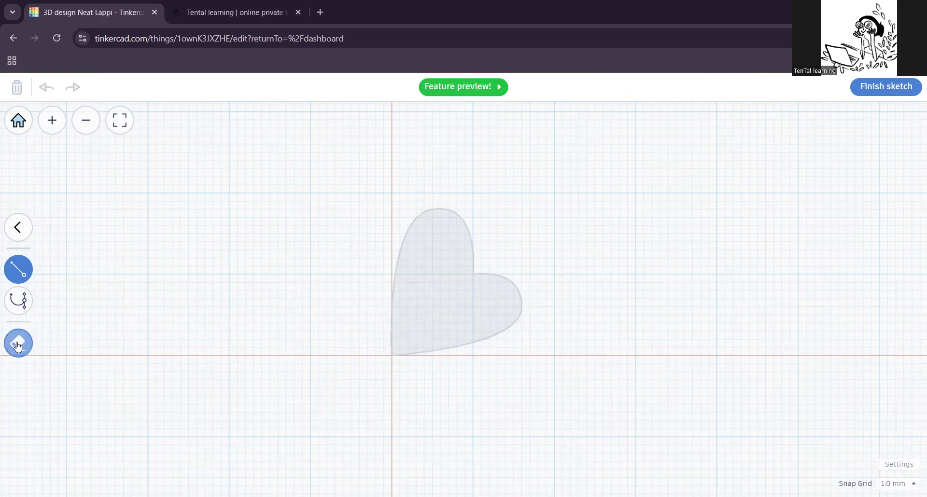
Step: Try a single curve-pen segment from the origin, left of the heart, and erase it
click(18, 300)
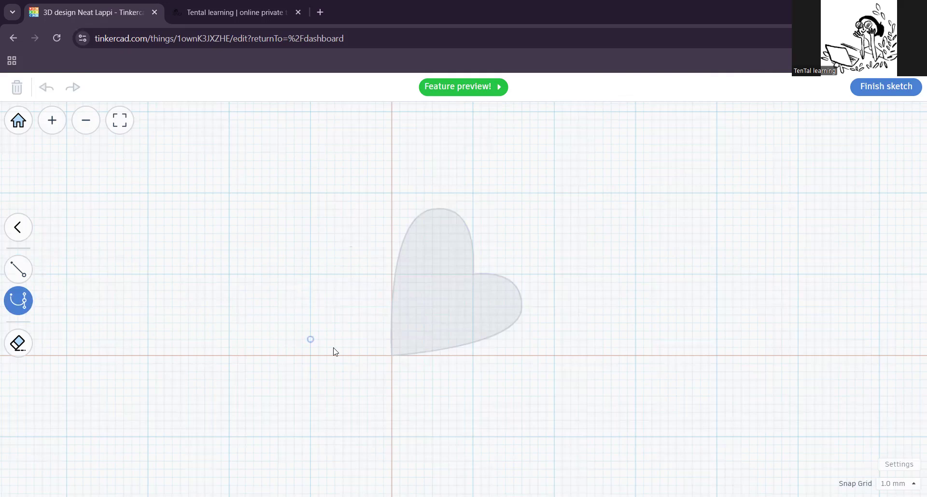
click(392, 355)
click(359, 250)
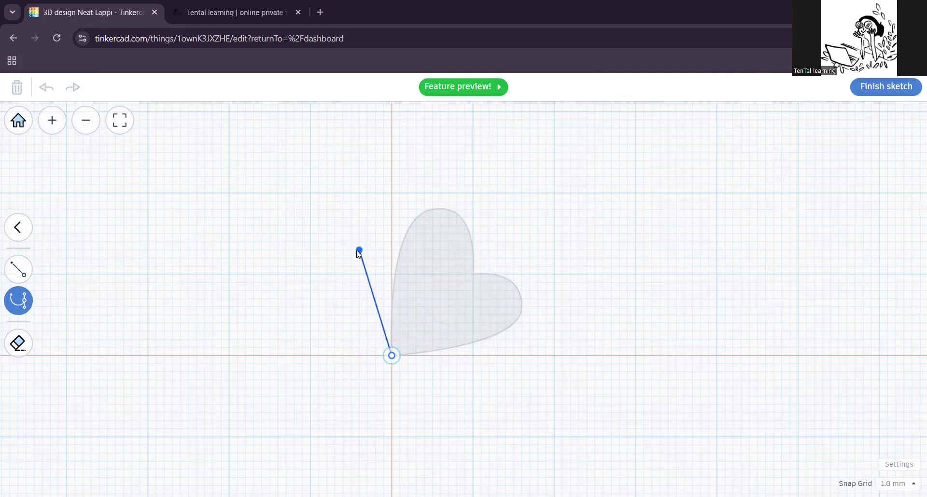
click(18, 344)
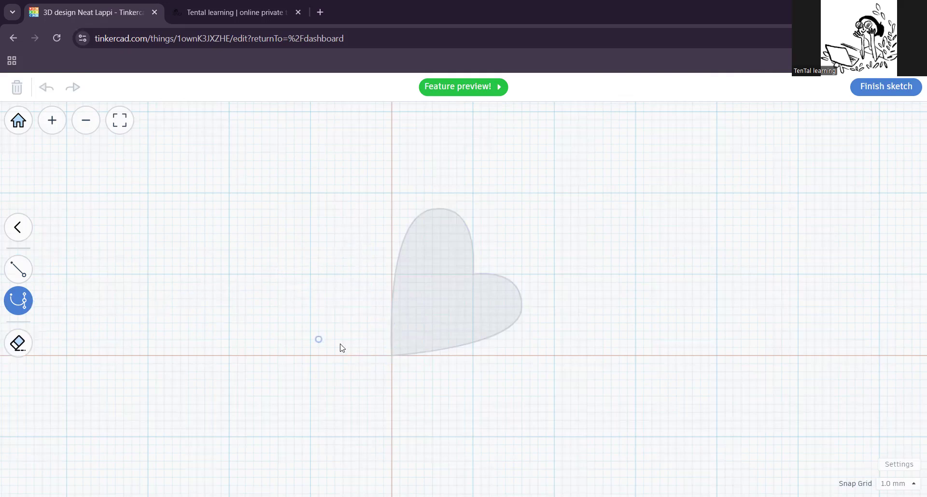
Step: Draw a closed outline left of the heart from the origin, about 17 by 14 mm, with one rounded lobe and a pointed outer corner
click(391, 356)
click(335, 243)
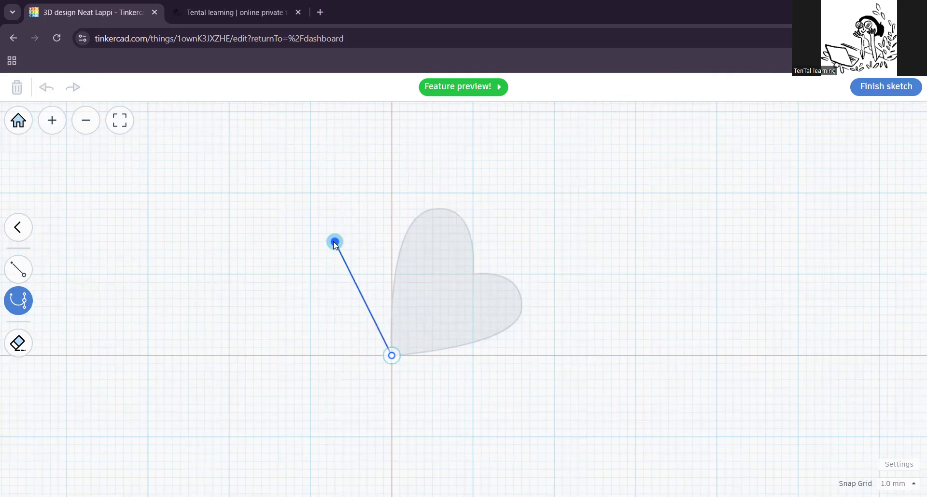
drag(335, 242, 299, 257)
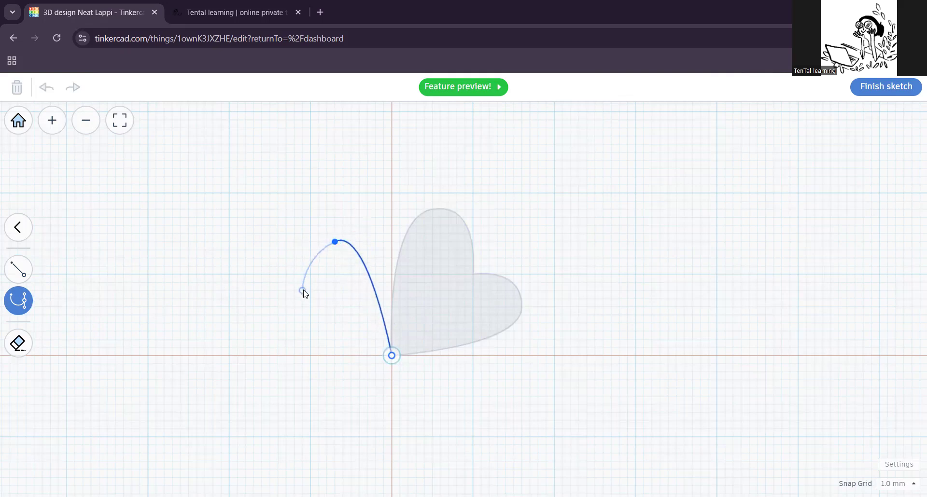
click(302, 291)
click(254, 315)
click(392, 355)
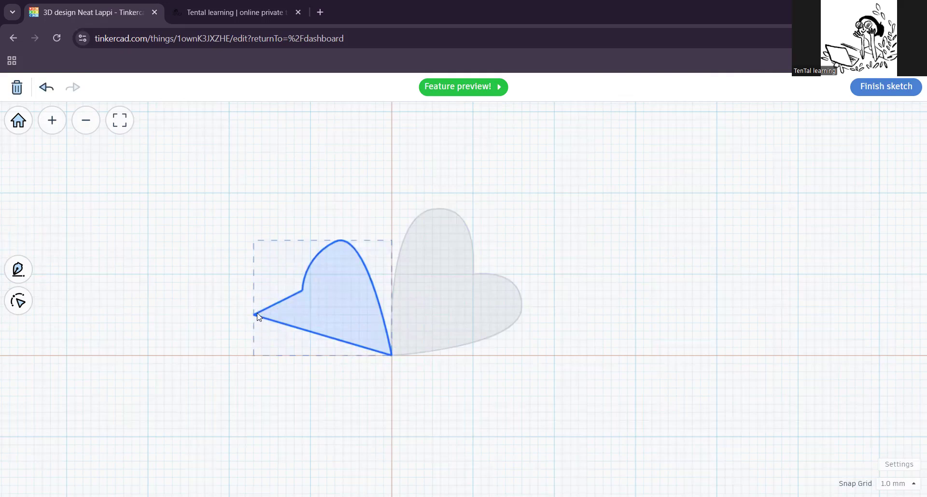
Step: Convert the second leaf's pointed outer corner to a smooth point and stretch its handles vertically, about 4 mm each way
click(22, 304)
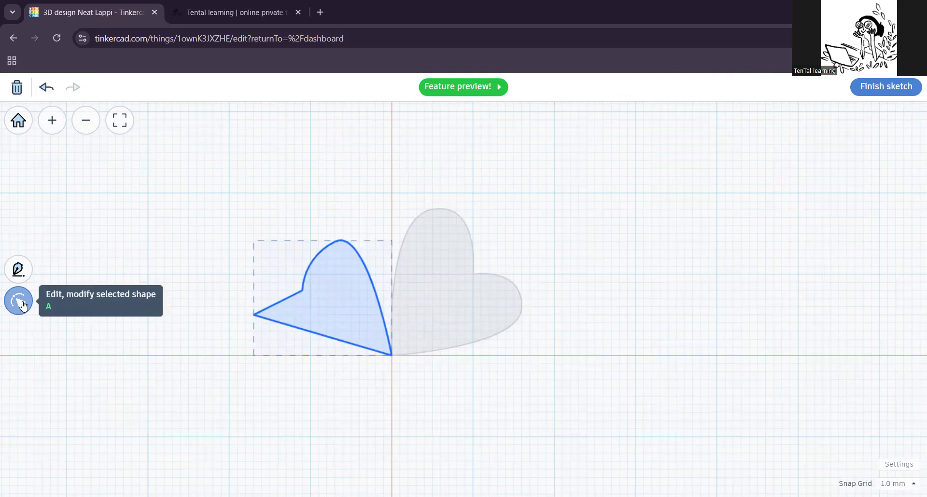
click(23, 305)
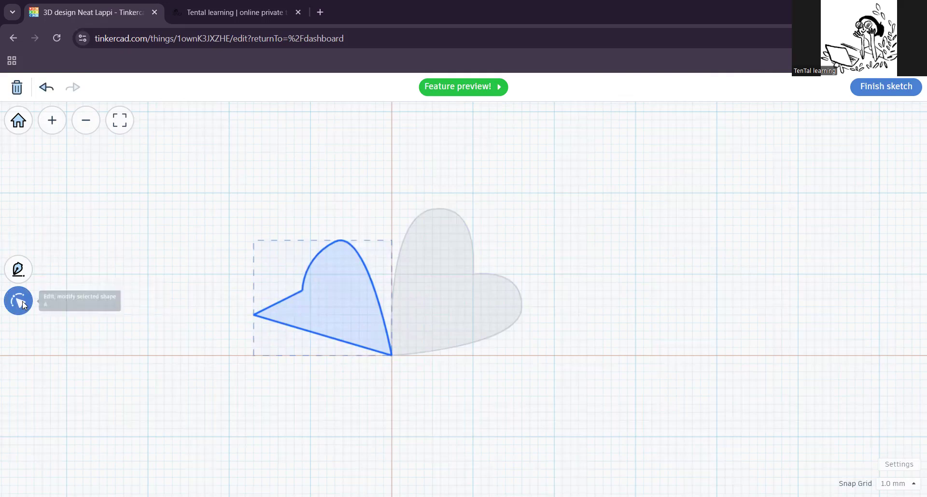
click(254, 315)
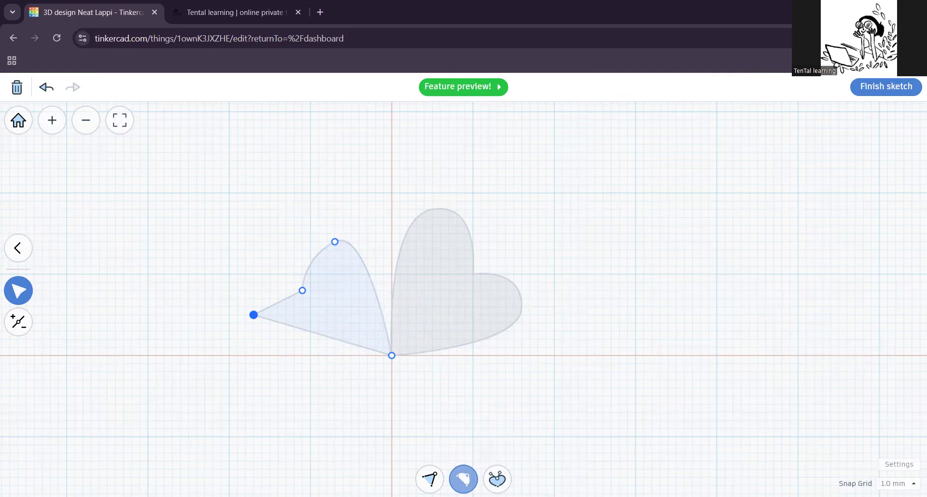
click(463, 479)
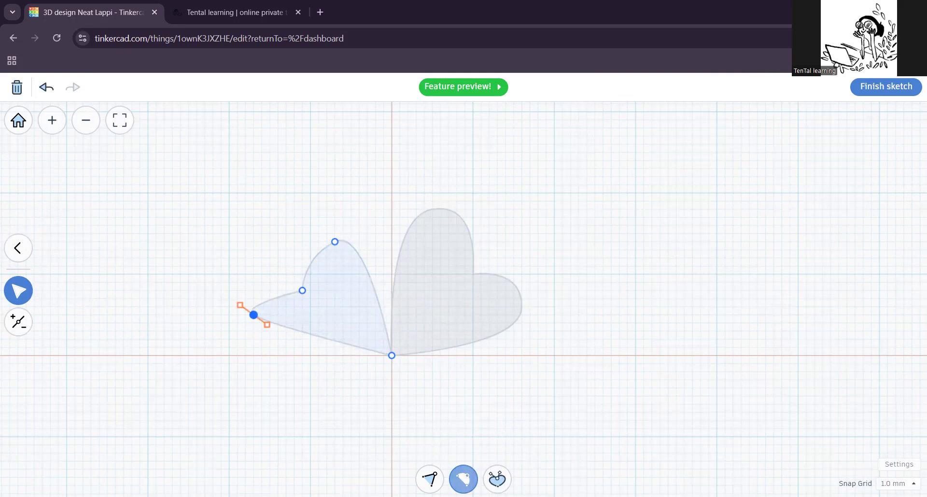
drag(267, 324, 251, 348)
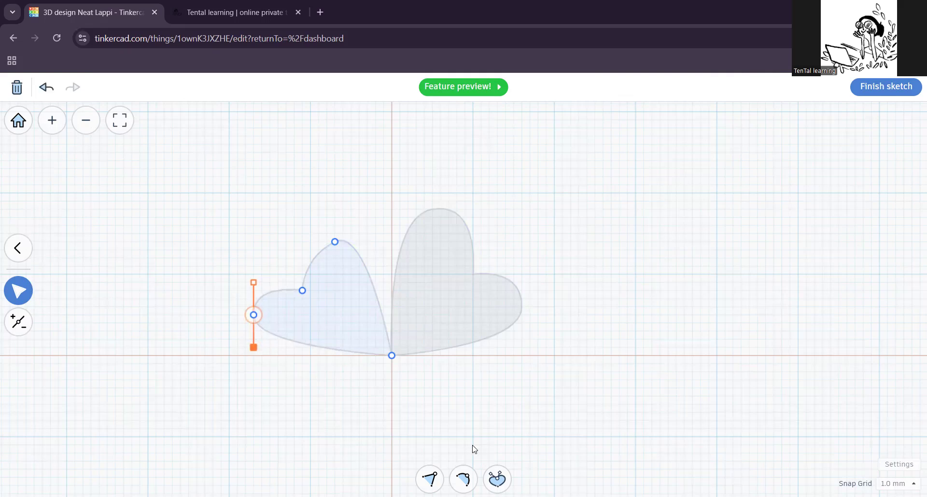
Step: Give the rounded outer point independent handles, lengthen them into a fuller lobe, and move the point about 1 mm inward
click(497, 480)
drag(252, 348, 286, 357)
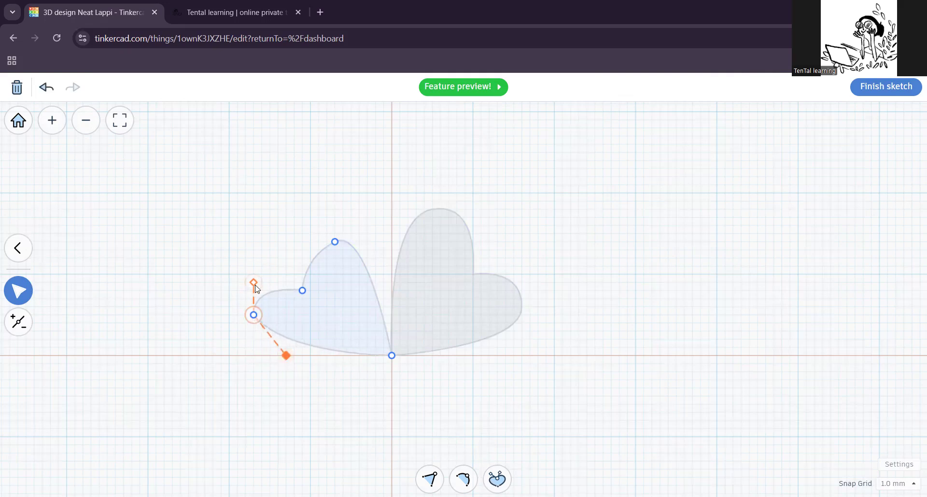
drag(255, 285, 254, 267)
drag(286, 357, 261, 366)
drag(255, 321, 263, 322)
click(263, 316)
mouse_move(261, 266)
mouse_down()
mouse_move(244, 266)
mouse_move(262, 268)
mouse_up()
Step: Move the second leaf's notch about 2 mm right and 1 mm up and its top point about 2 mm right and 1 mm down
drag(302, 289, 309, 288)
click(335, 242)
drag(367, 226, 352, 254)
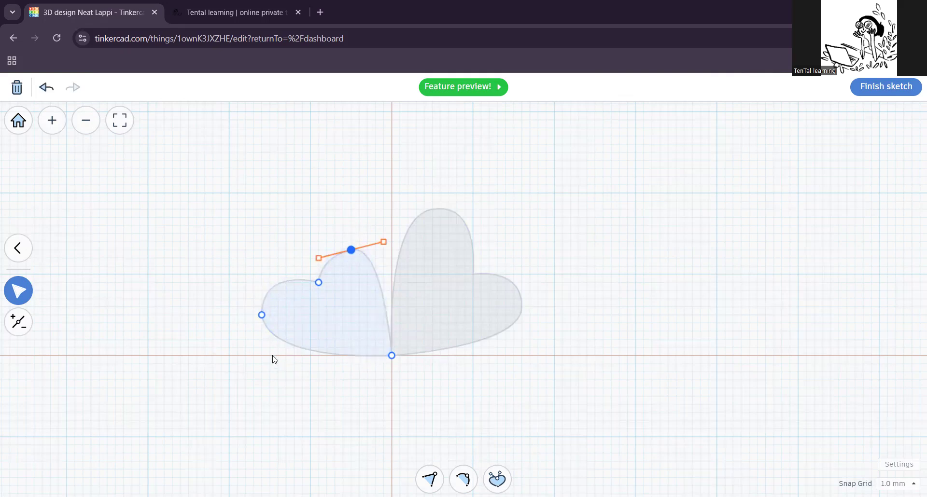
click(121, 316)
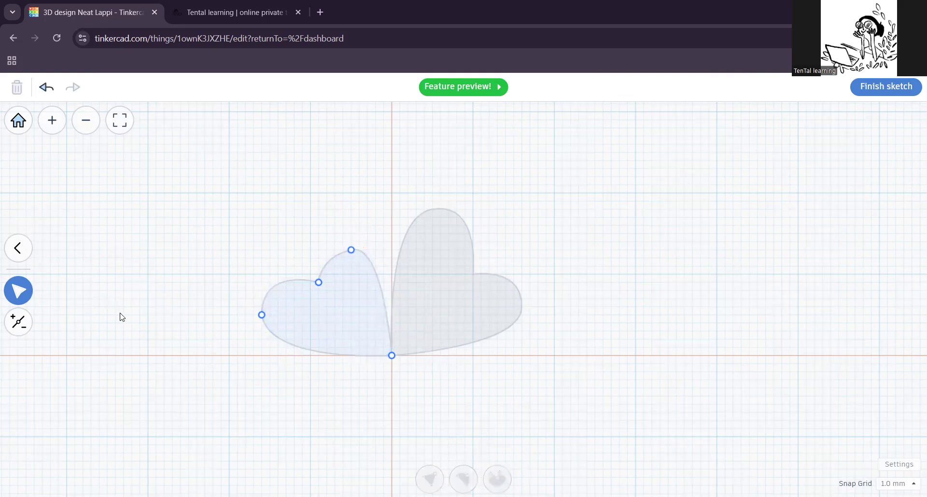
click(20, 249)
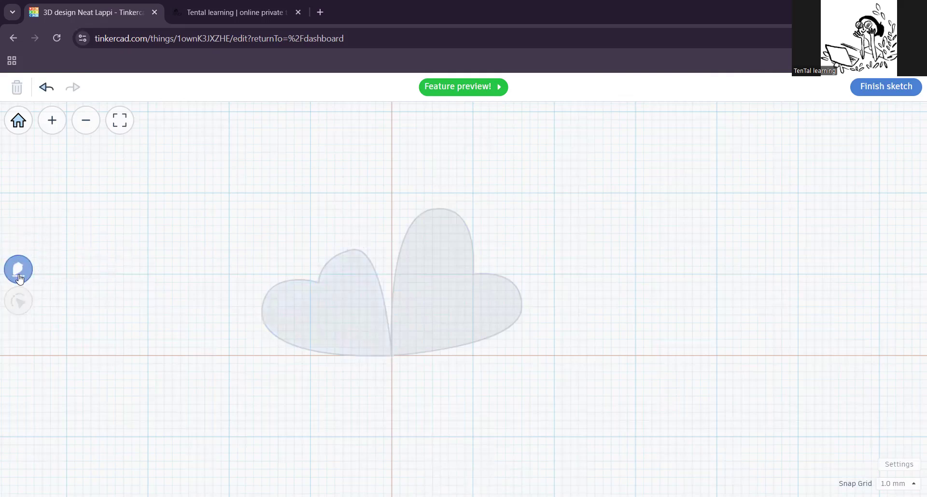
Step: Draw a third closed curved outline from the origin, below the second leaf, about 13 mm wide and 8 mm tall
click(19, 269)
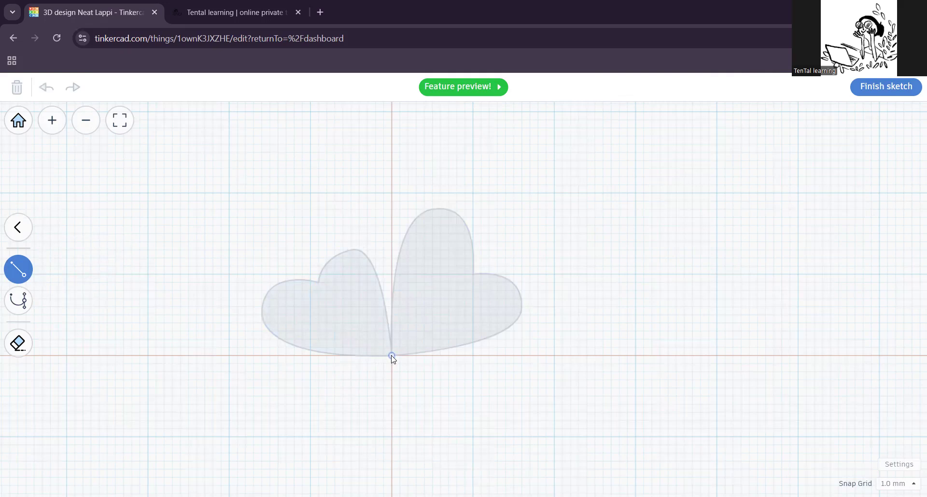
click(22, 304)
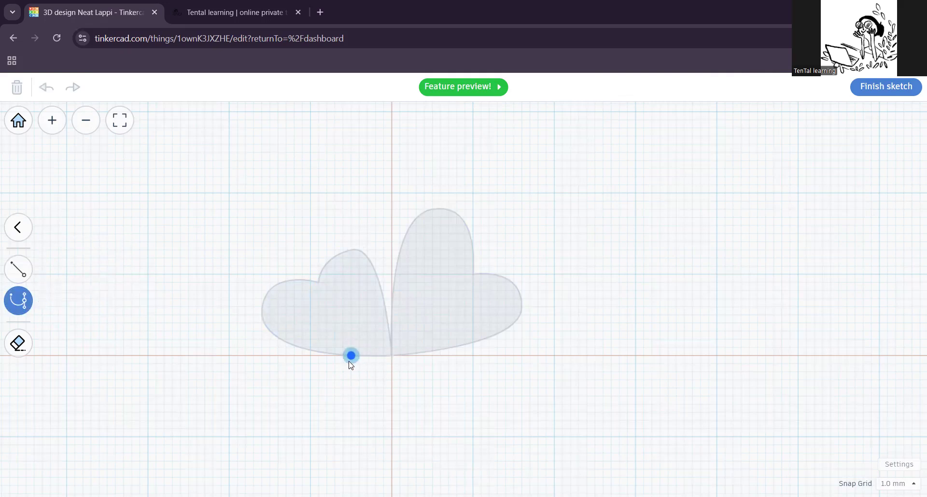
click(389, 357)
click(286, 380)
drag(285, 406, 335, 445)
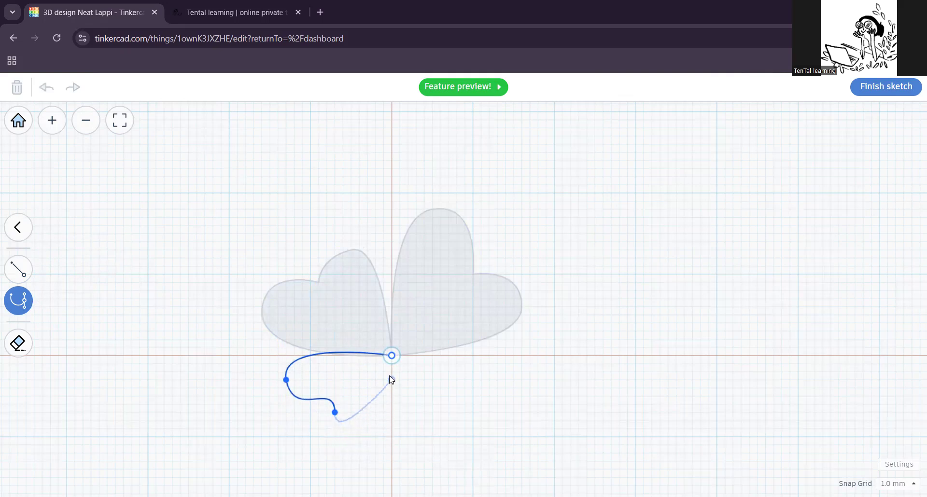
click(392, 356)
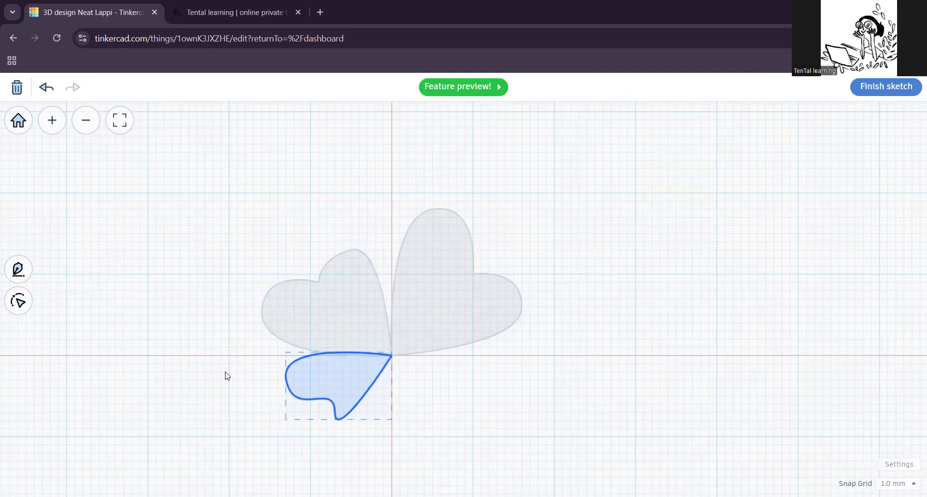
Step: Edit the third outline by pulling its lowest point about 4 mm down and turning its handle to round the bottom
click(19, 269)
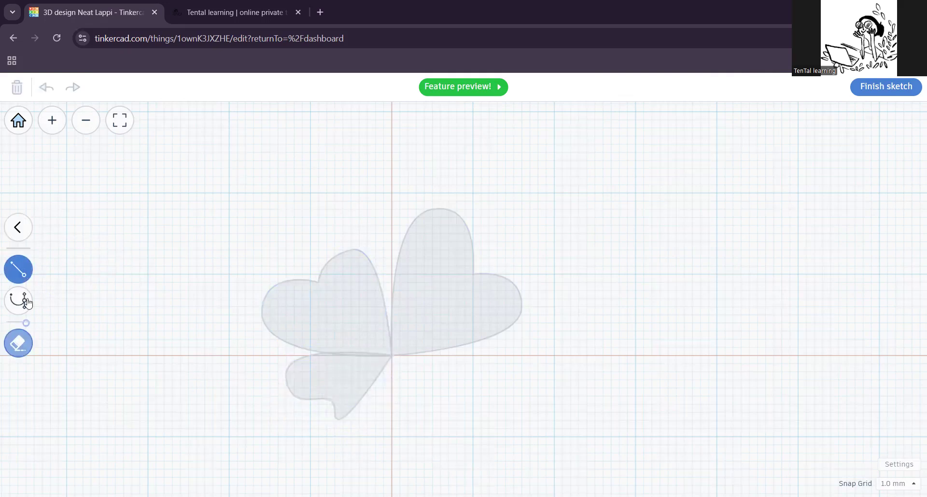
click(18, 227)
click(300, 385)
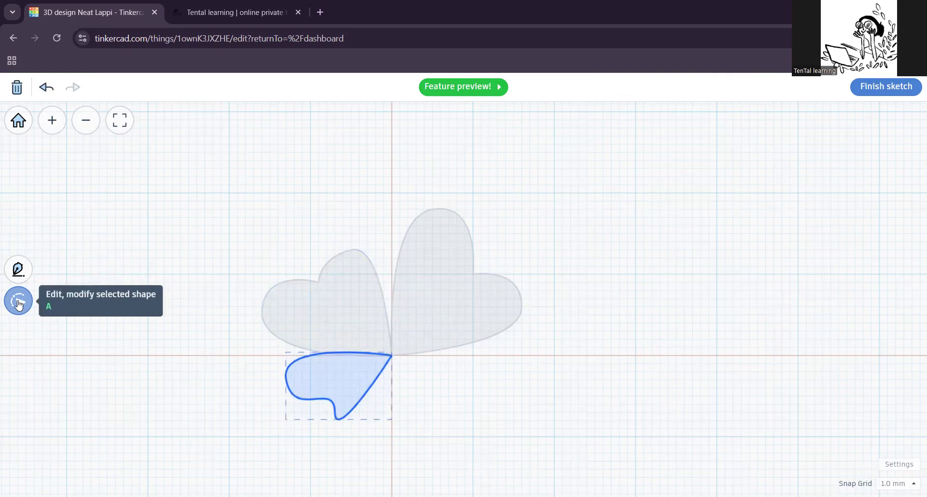
click(19, 302)
drag(335, 413, 335, 445)
drag(337, 480, 376, 456)
click(336, 445)
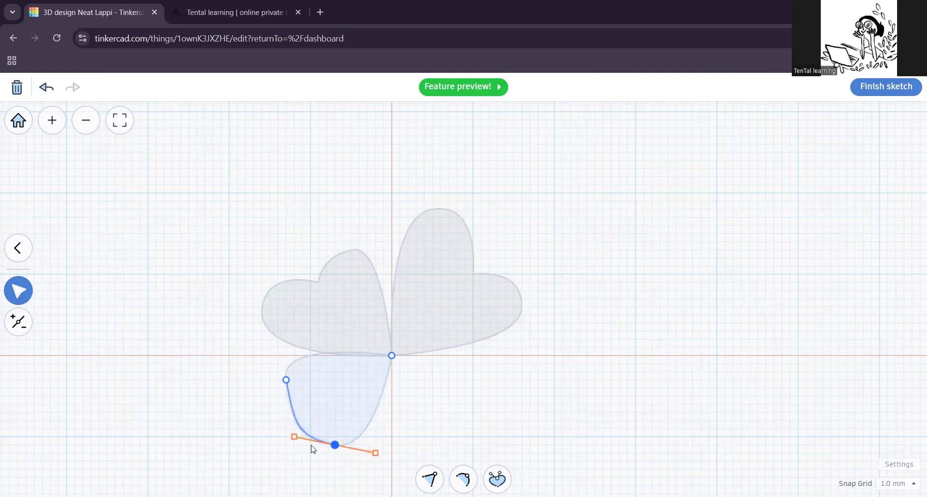
Step: Give the lowest point independent handles, widen its curve on both sides, and straighten the handles of the third leaf's outer point vertically
click(498, 479)
mouse_move(375, 453)
mouse_down()
mouse_move(385, 426)
mouse_move(391, 445)
mouse_up()
mouse_move(287, 440)
mouse_down()
mouse_move(304, 431)
mouse_move(278, 437)
mouse_up()
click(285, 380)
click(289, 420)
drag(290, 423, 284, 419)
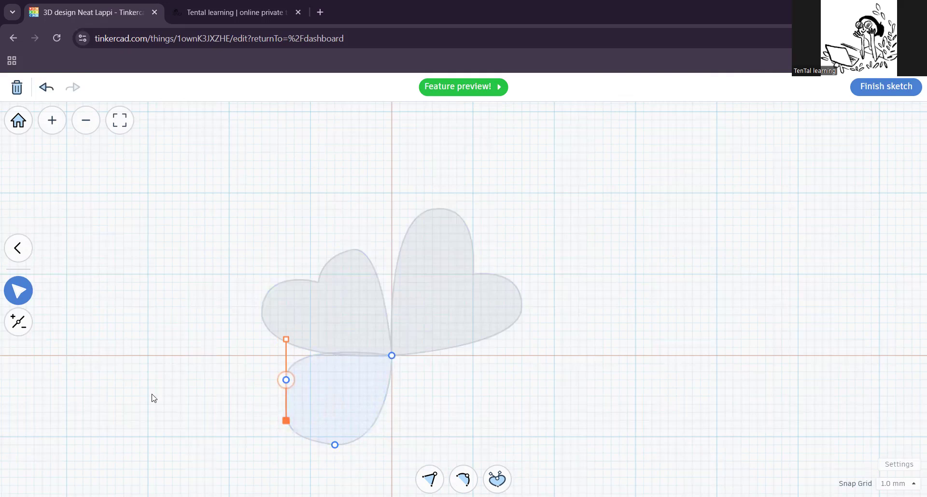
Step: Add a point on the third leaf's outer edge, pull it inward as a notch, and lower the bottom point about 3 mm
click(13, 325)
click(288, 423)
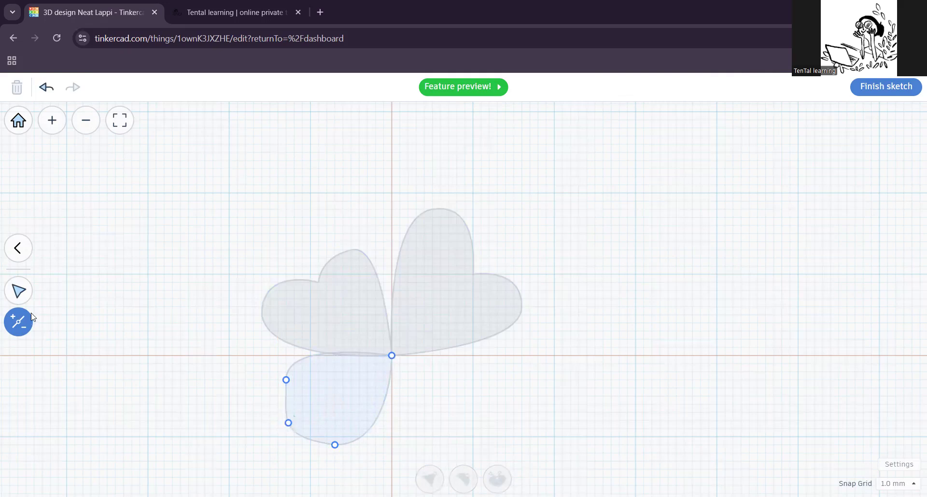
click(18, 291)
click(288, 424)
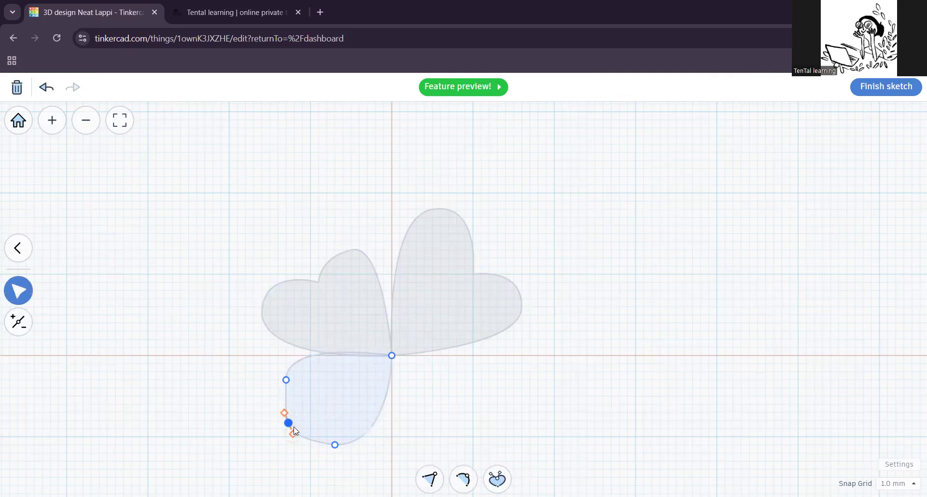
drag(290, 423, 312, 410)
drag(335, 445, 343, 469)
mouse_move(286, 380)
mouse_down()
mouse_move(270, 388)
mouse_move(287, 379)
mouse_up()
click(318, 406)
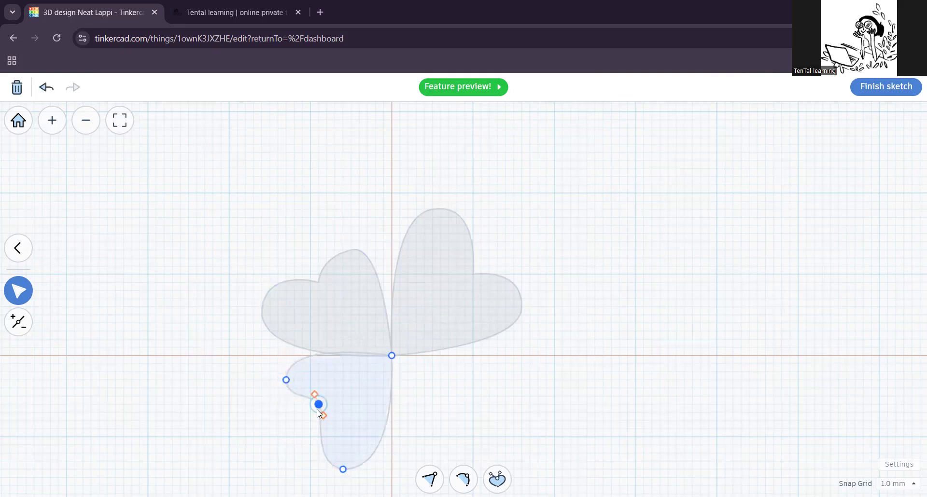
drag(323, 408, 329, 398)
Step: Fine-tune the third leaf's heart shape by repositioning the bottom point, the notch and the outer point, widening the outer lobe about 2 mm
drag(343, 470, 316, 469)
mouse_move(285, 380)
mouse_down()
mouse_move(273, 378)
mouse_move(286, 373)
mouse_up()
drag(327, 396, 310, 404)
drag(312, 469, 336, 464)
drag(285, 372, 269, 381)
drag(310, 407, 310, 413)
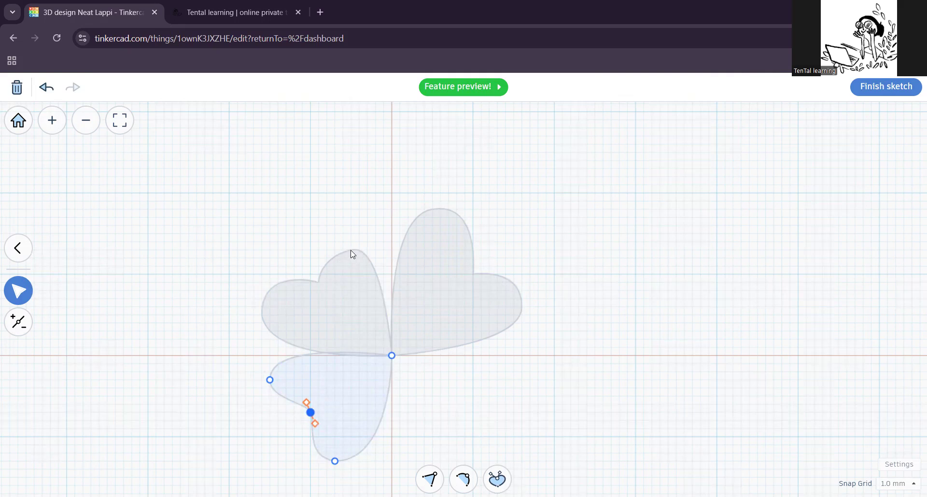
Step: Move the top point of the second leaf about 2 mm left and 2 mm up to lengthen its upper lobe
click(349, 312)
click(349, 313)
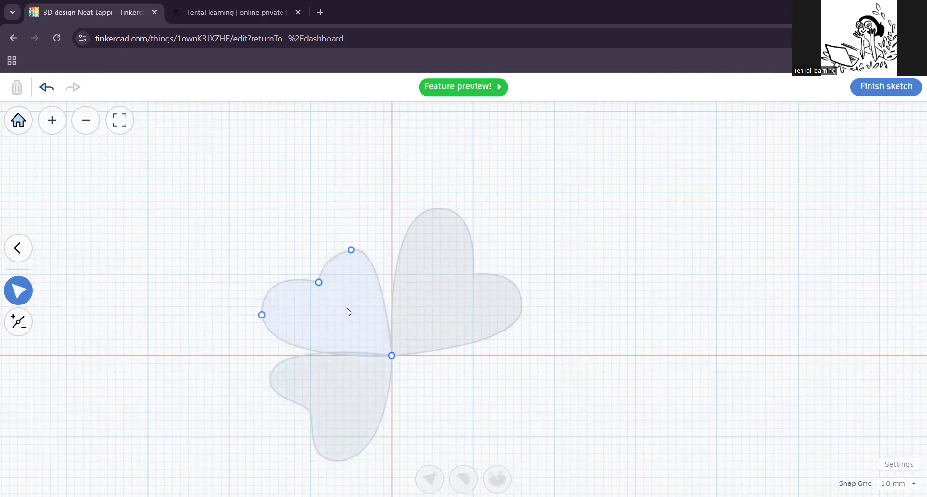
click(351, 250)
drag(380, 243, 337, 233)
click(429, 382)
scroll(446, 407, down, 2)
mouse_move(450, 415)
middle_down()
mouse_move(378, 286)
mouse_move(379, 307)
middle_up()
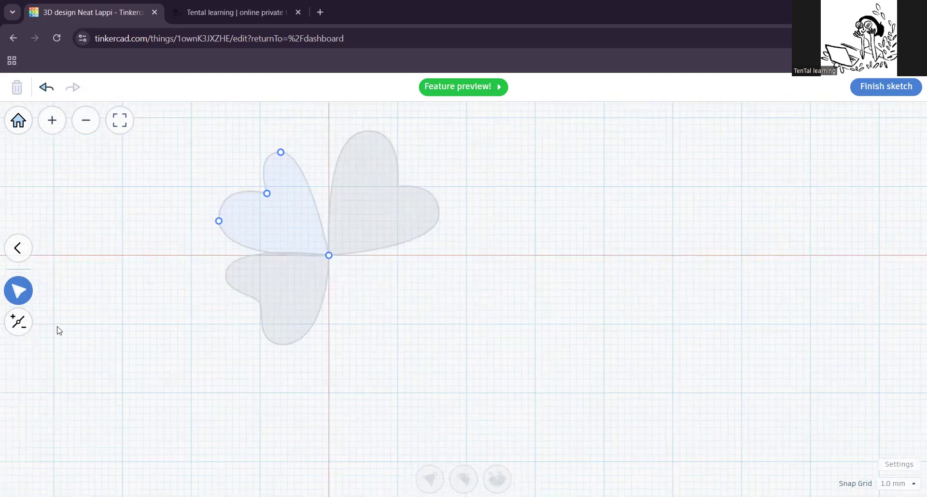
click(19, 249)
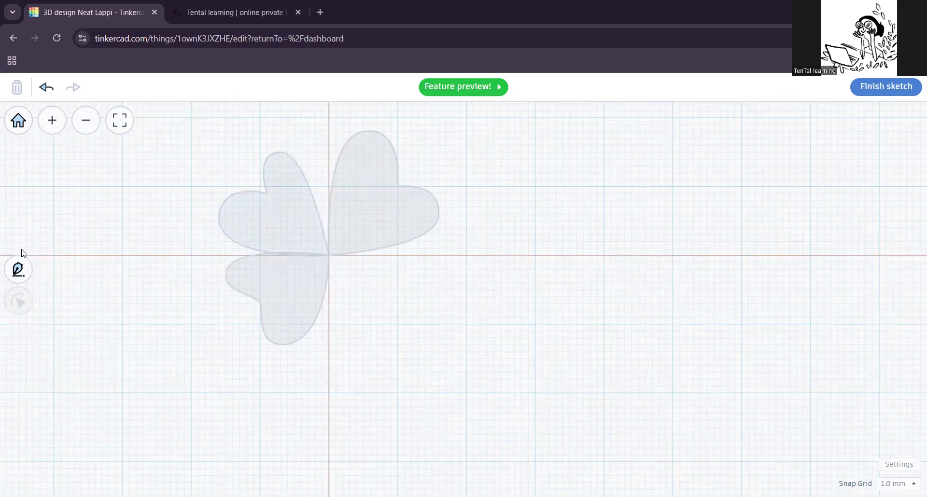
Step: Draw a fourth closed outline of straight segments from the origin, about 15 by 14 mm, with an inward notch between two pointed corners
click(19, 277)
click(329, 255)
mouse_move(439, 284)
mouse_down()
mouse_move(439, 292)
mouse_move(433, 285)
mouse_up()
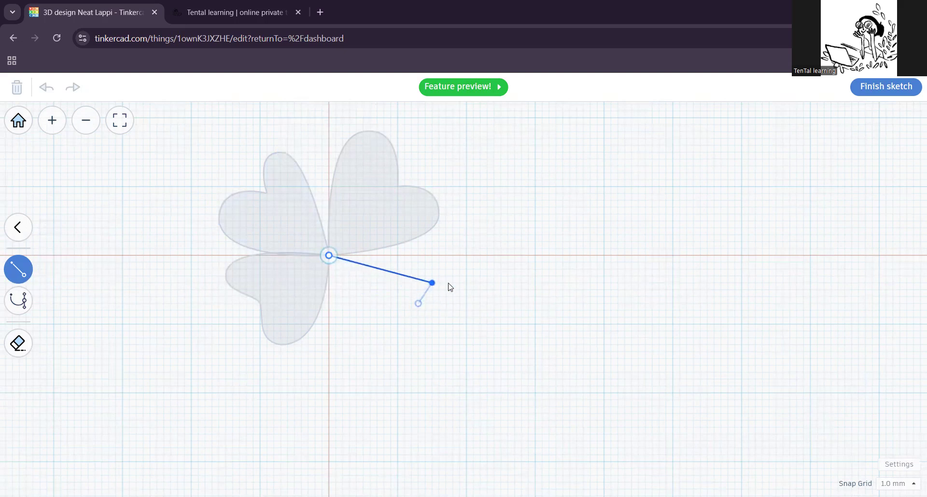
click(19, 301)
click(384, 303)
click(377, 351)
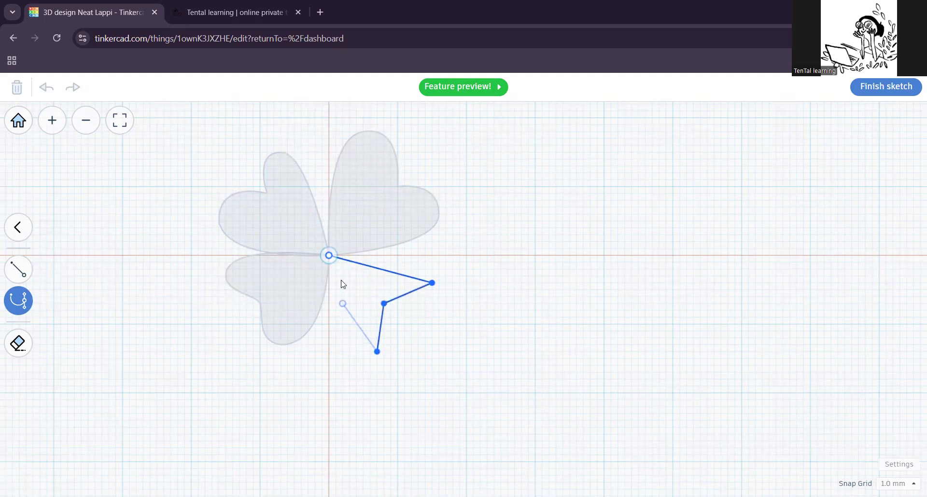
click(328, 255)
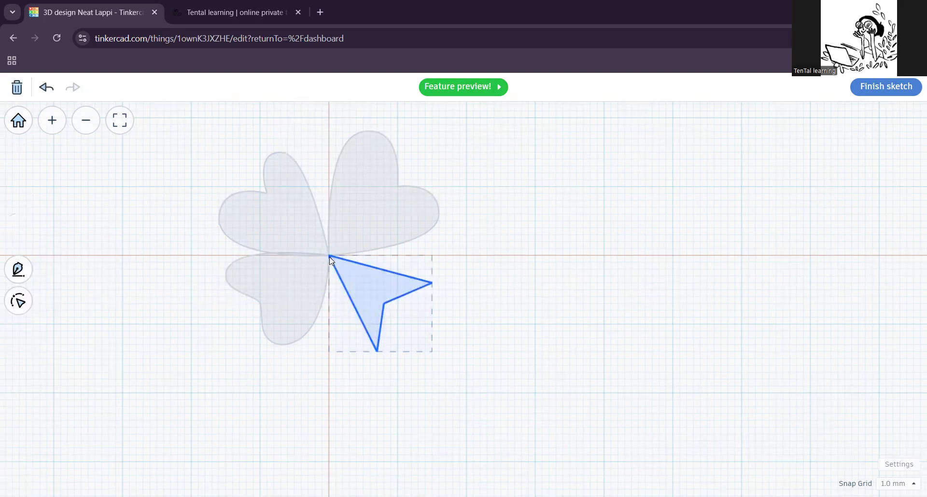
Step: Convert the fourth outline's two corners and notch to smooth points and stretch the right corner's handle into a rounded lobe
click(17, 300)
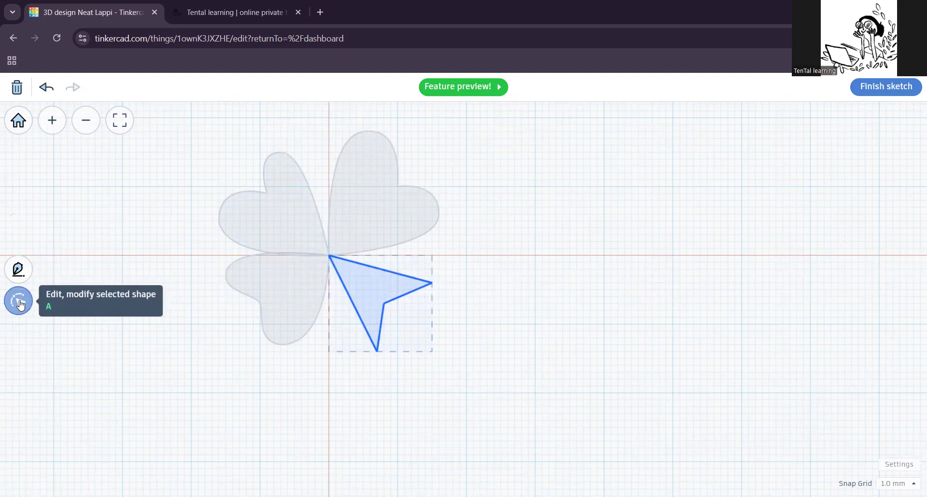
click(20, 303)
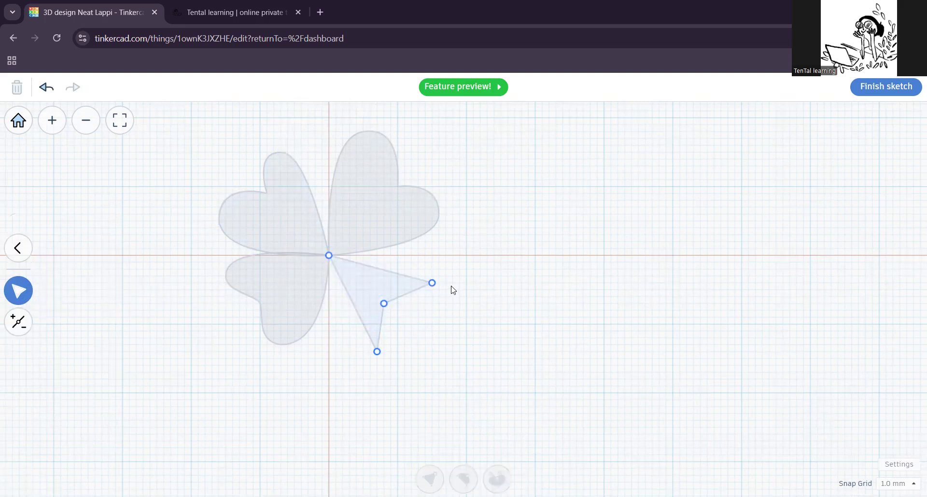
drag(352, 376, 449, 279)
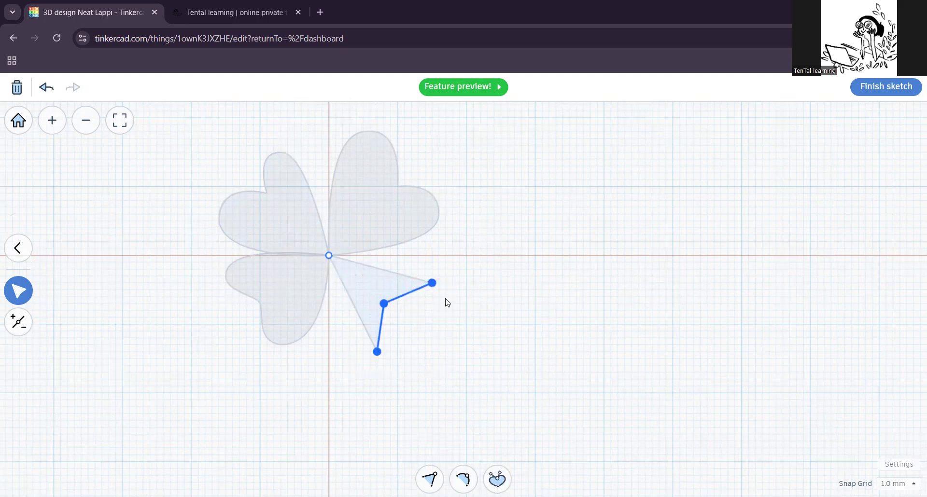
drag(421, 371, 355, 279)
drag(477, 375, 354, 271)
click(462, 480)
drag(422, 274, 439, 249)
Step: Shape the fourth leaf's lower lobe by widening its handles, adjusting the notch, and moving the bottom point about 2 mm left and 2 mm down
click(377, 351)
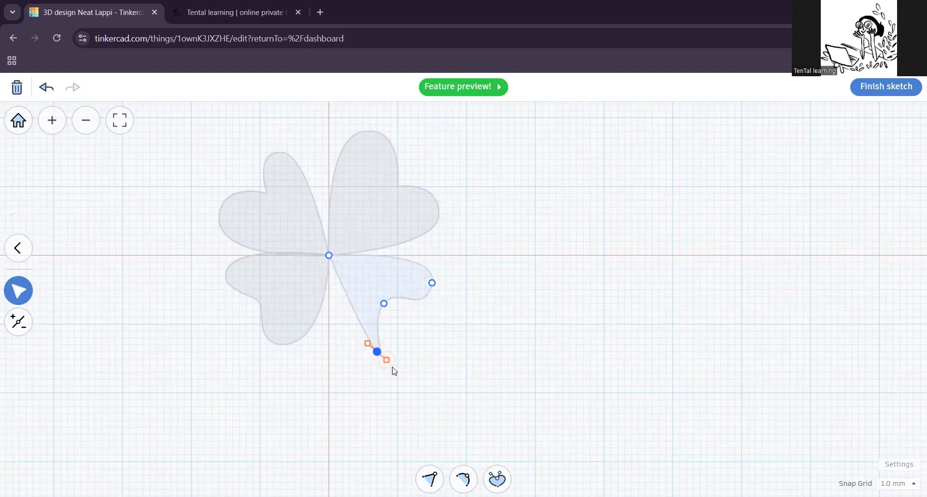
drag(367, 344, 321, 352)
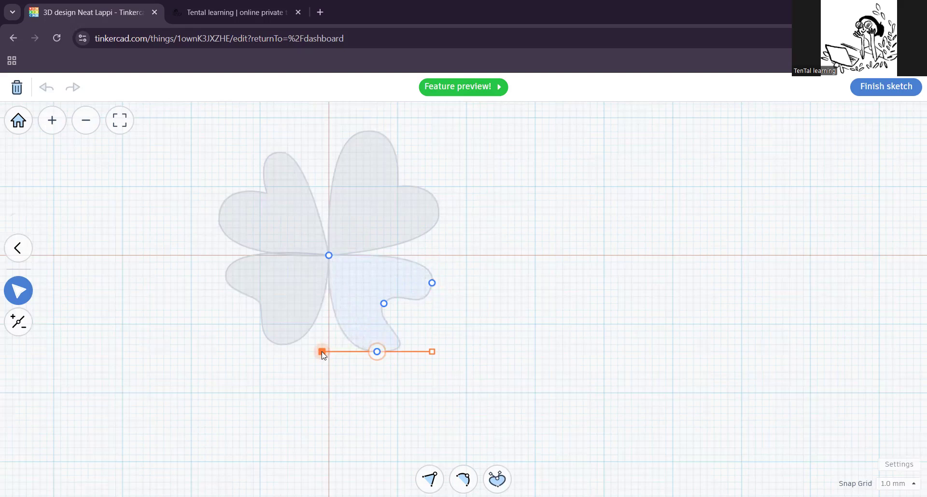
drag(432, 351, 411, 344)
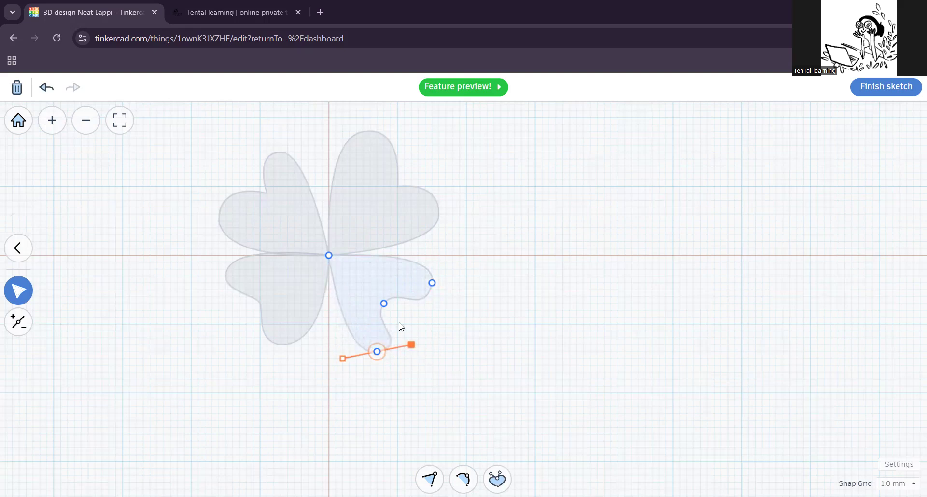
mouse_move(384, 304)
mouse_down()
mouse_move(398, 291)
mouse_move(405, 299)
mouse_move(394, 279)
mouse_move(383, 300)
mouse_move(415, 283)
mouse_move(386, 302)
mouse_up()
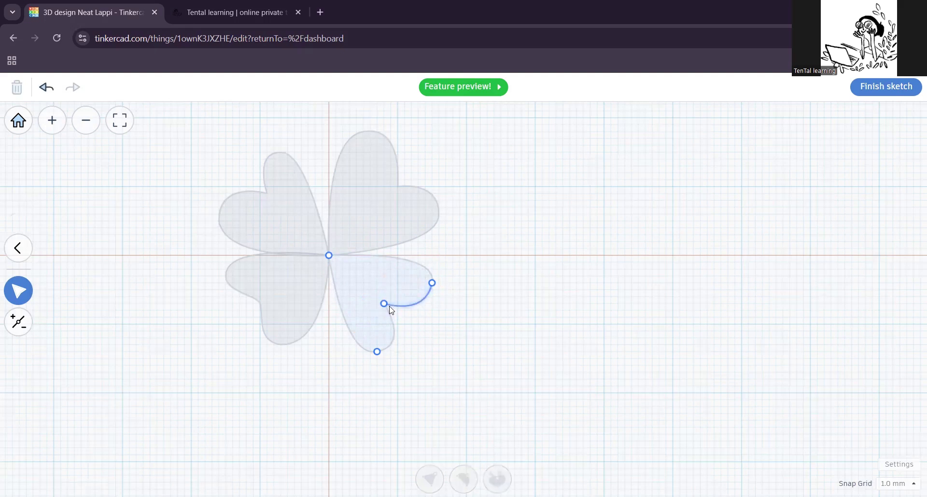
drag(378, 354, 363, 367)
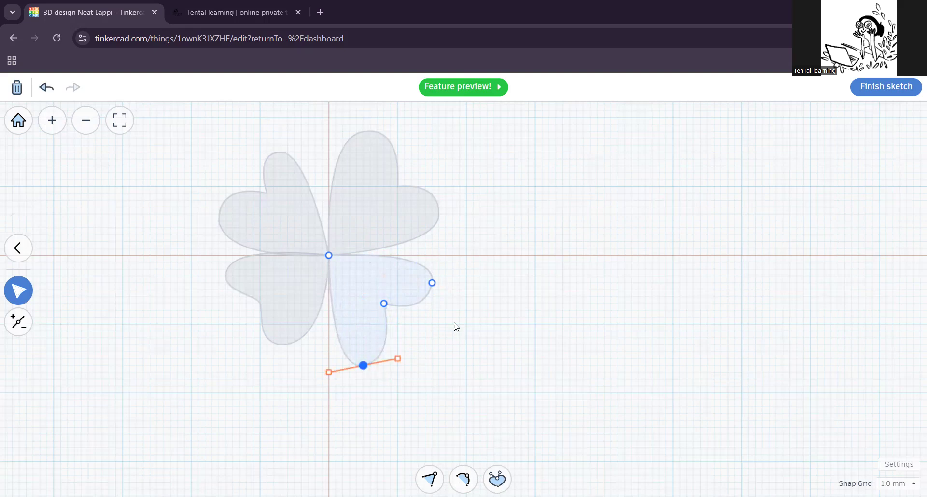
Step: Nudge the fourth leaf's right point slightly upward and move its bottom point about 2 mm left and 1 mm up
drag(431, 283, 432, 279)
drag(363, 367, 350, 358)
click(18, 248)
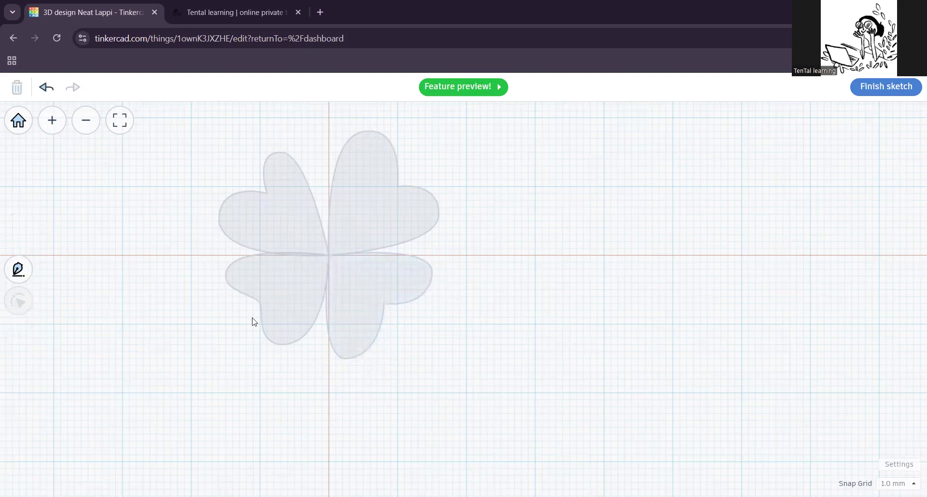
Step: Select each of the four leaves in turn to check their outlines and how they meet at the origin
click(292, 279)
click(288, 221)
click(372, 229)
click(335, 291)
click(289, 277)
click(292, 224)
click(375, 216)
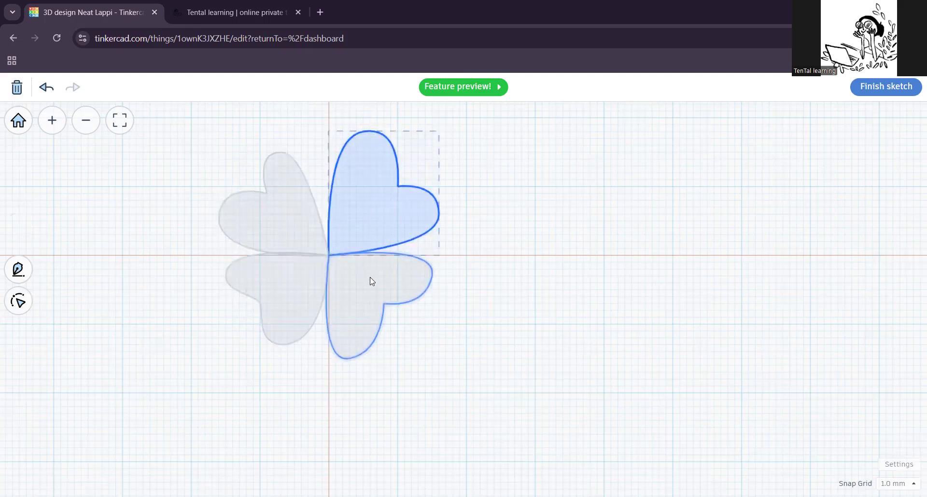
click(370, 283)
click(281, 301)
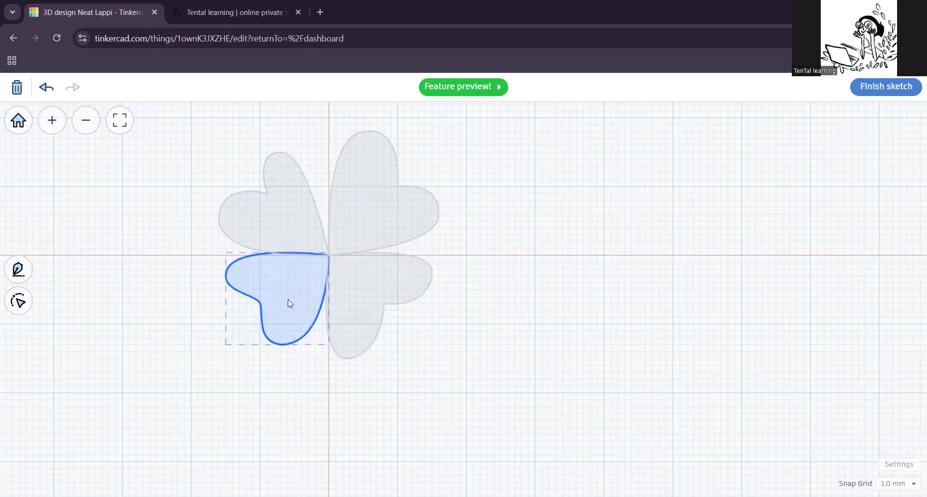
click(289, 219)
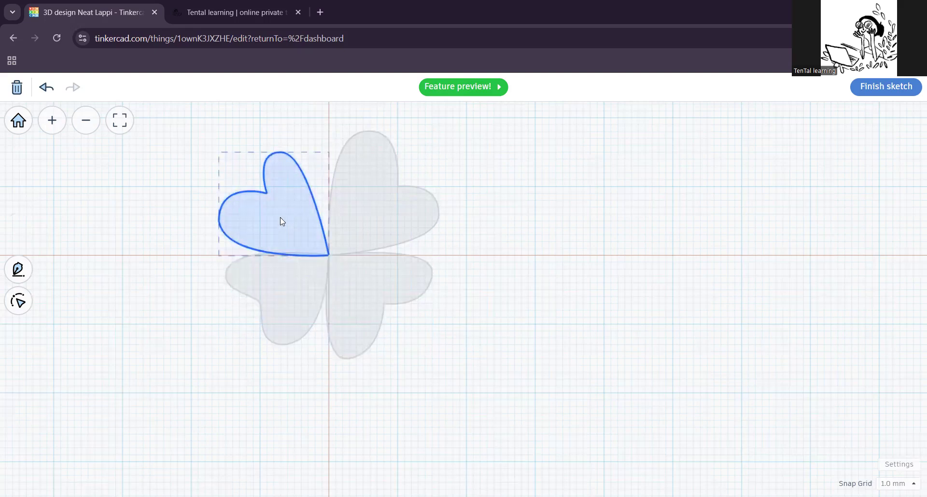
Step: Move the notch point of the upper-left leaf about 1 mm left and 1 mm up
double_click(281, 221)
drag(266, 194, 262, 187)
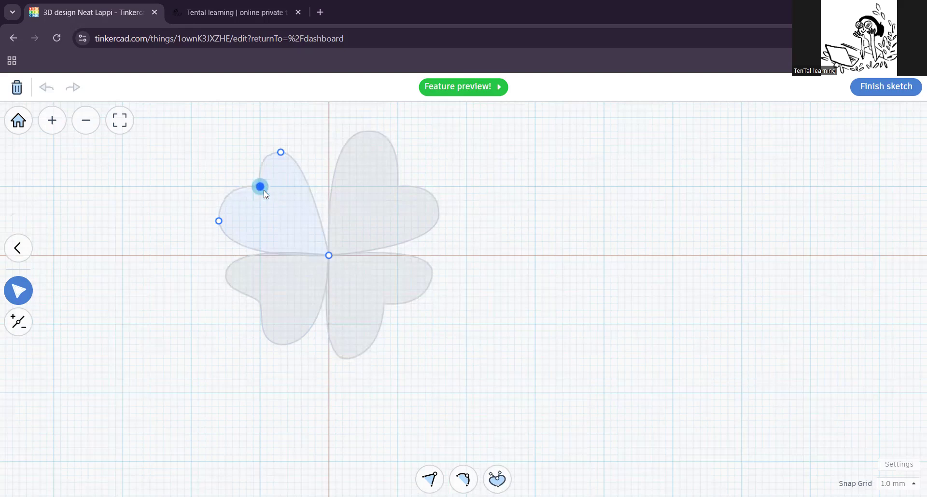
drag(171, 142, 352, 296)
mouse_move(286, 225)
mouse_down()
mouse_move(206, 202)
mouse_move(216, 193)
mouse_move(289, 225)
mouse_up()
click(189, 328)
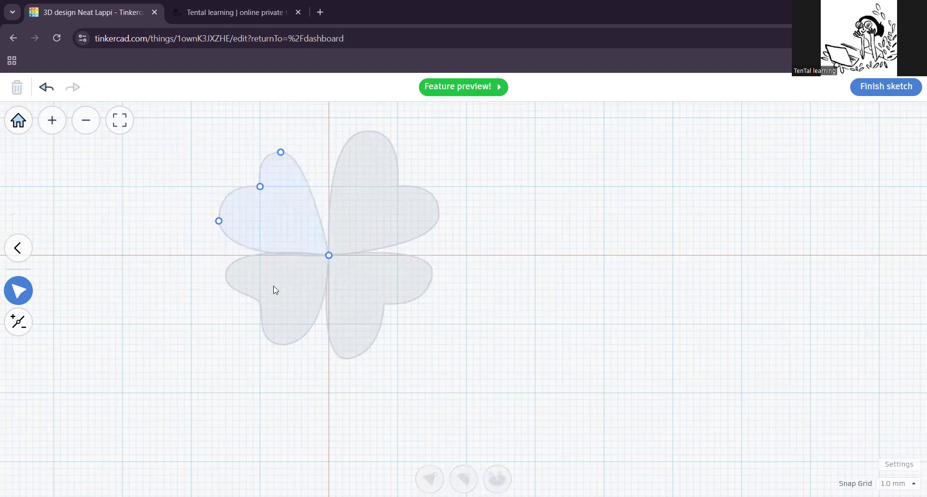
click(18, 248)
Step: Move both lower leaves and the upper-right leaf away from the origin and undo these moves
click(283, 315)
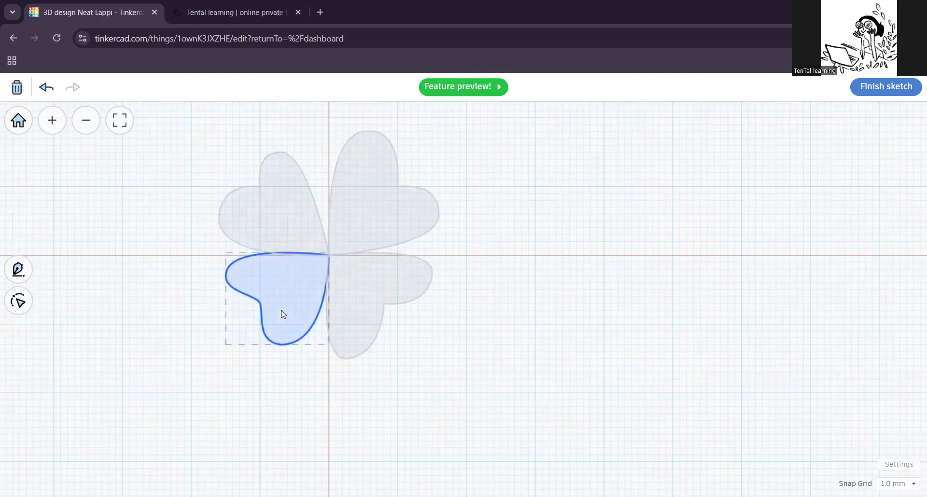
drag(291, 297, 182, 345)
click(366, 296)
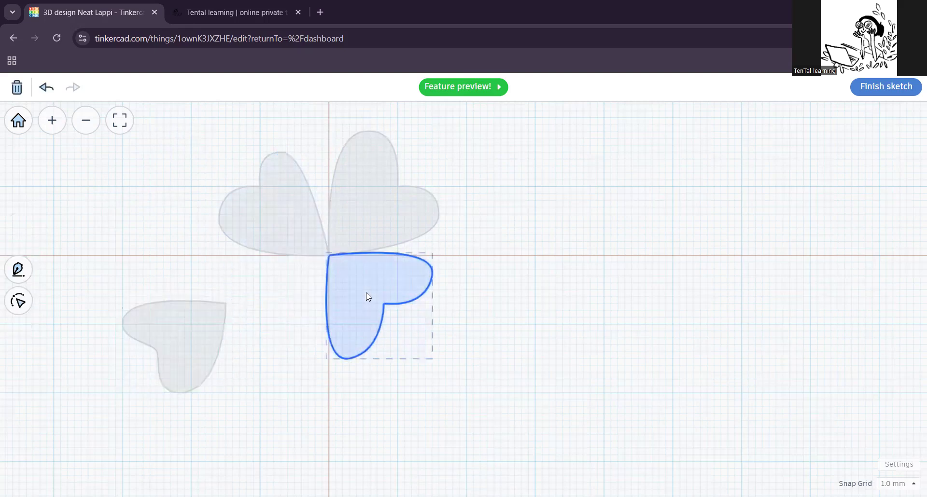
drag(366, 296, 422, 348)
click(386, 219)
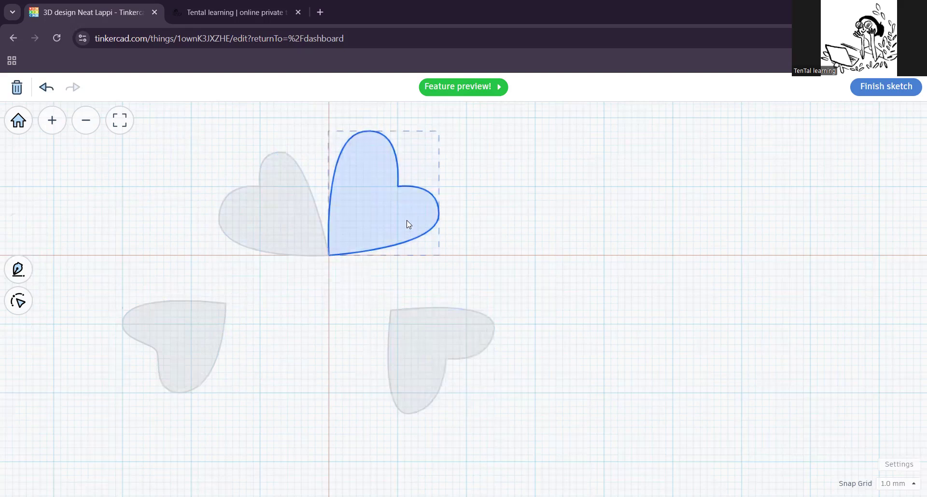
drag(407, 223, 452, 224)
key(ctrl+z)
key(ctrl+z)
key(ctrl+z)
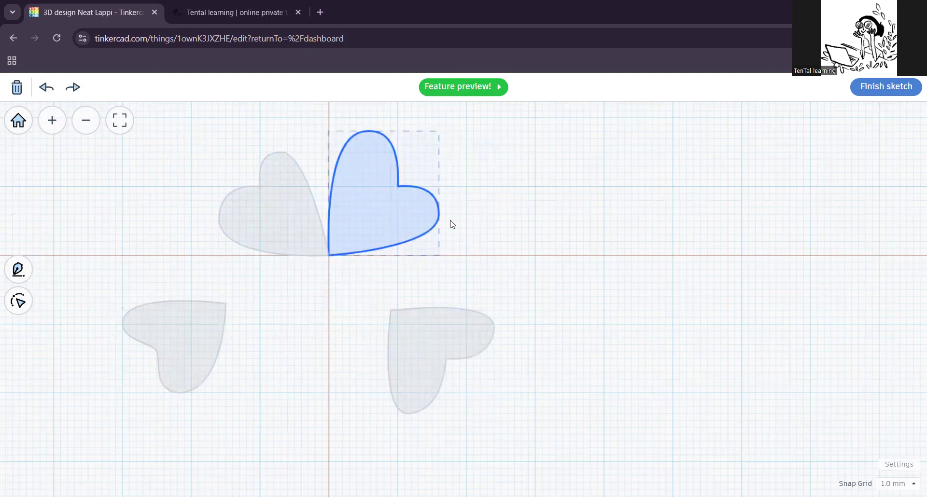
Step: Finish the sketch to turn the four leaves into a solid clover and view it from several angles
click(877, 93)
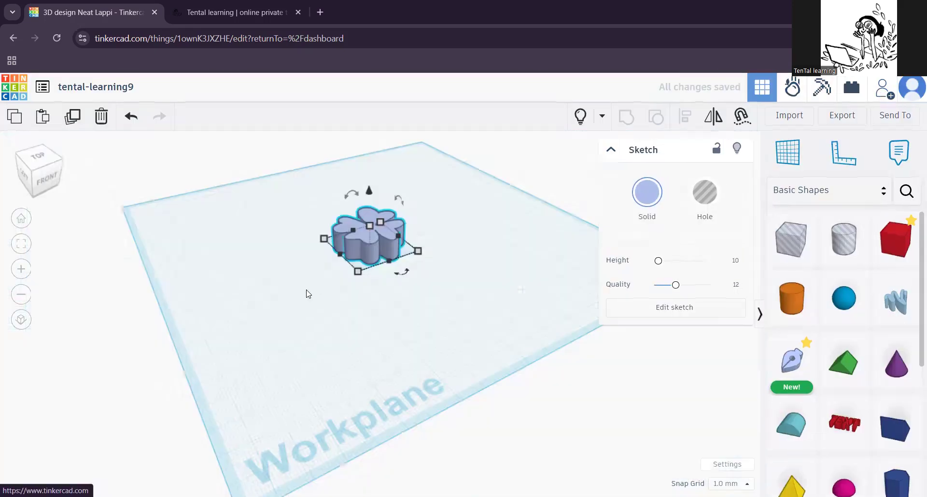
middle_drag(305, 266, 334, 365)
scroll(334, 365, up, 5)
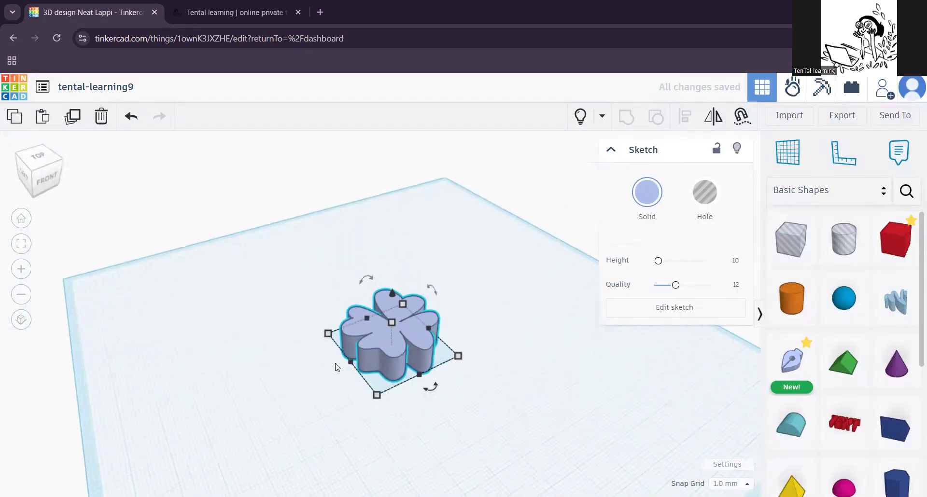
middle_drag(405, 396, 355, 413)
right_drag(466, 353, 375, 370)
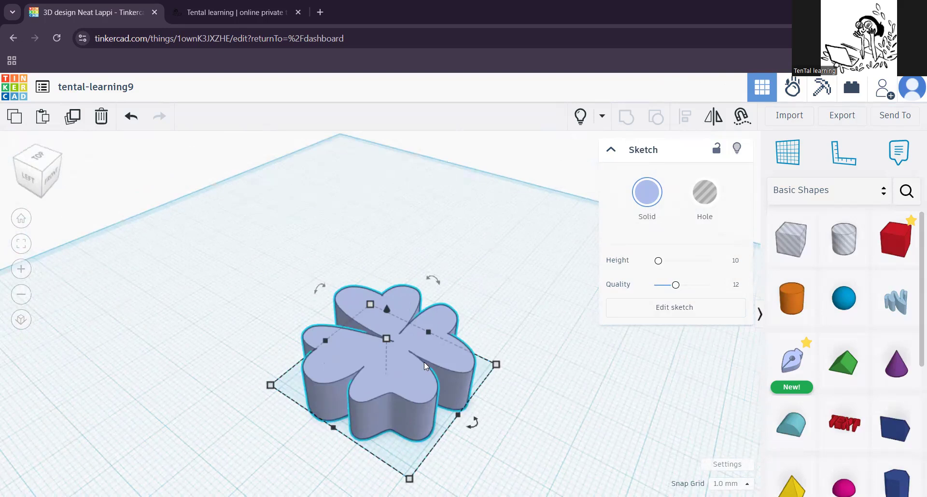
Step: Reopen the clover's sketch to look over the four outlines and finish it again
click(655, 309)
click(672, 313)
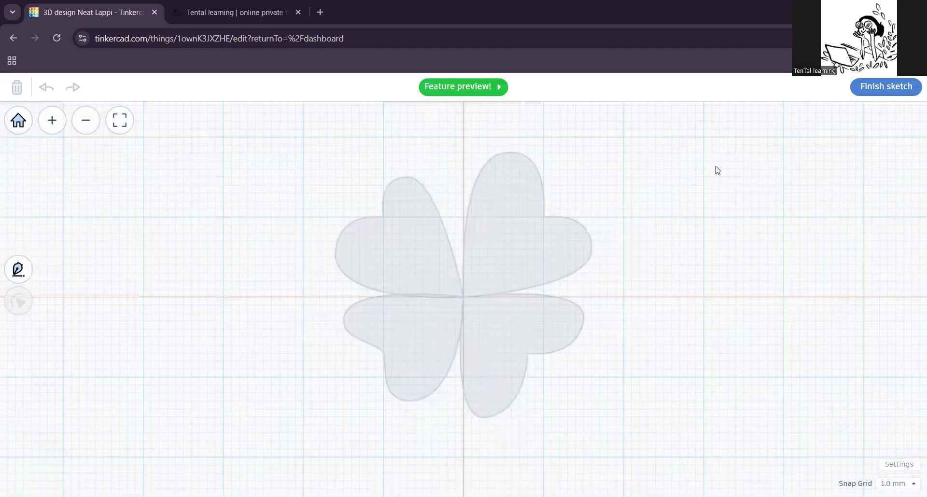
click(884, 86)
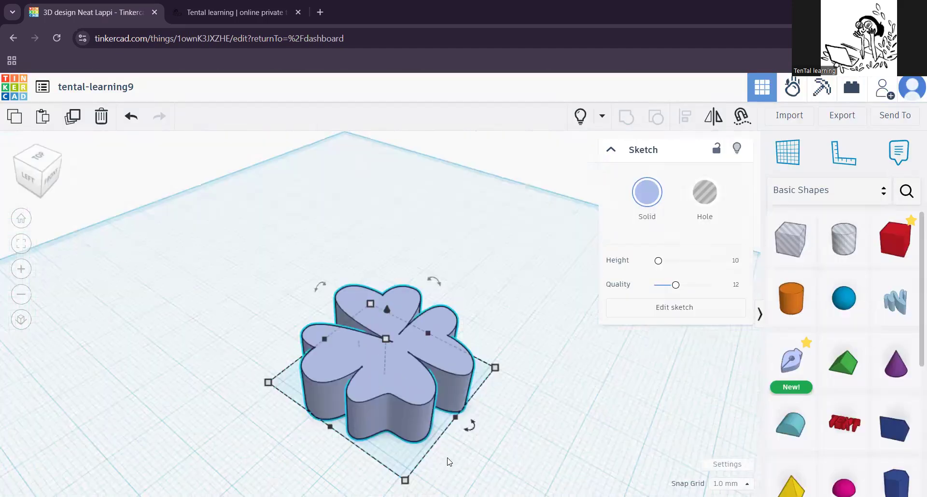
Step: Lower the clover's height to 4 mm and give it the dark green preset colour
drag(376, 323, 379, 348)
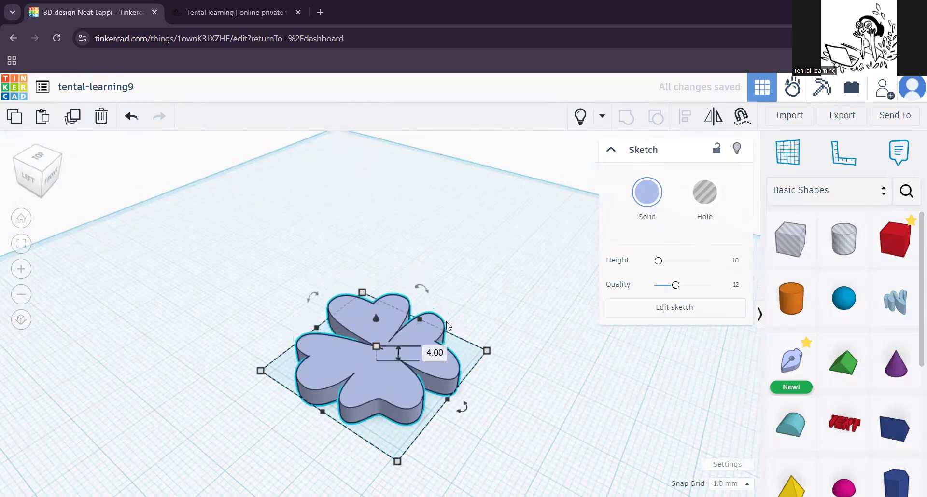
click(649, 194)
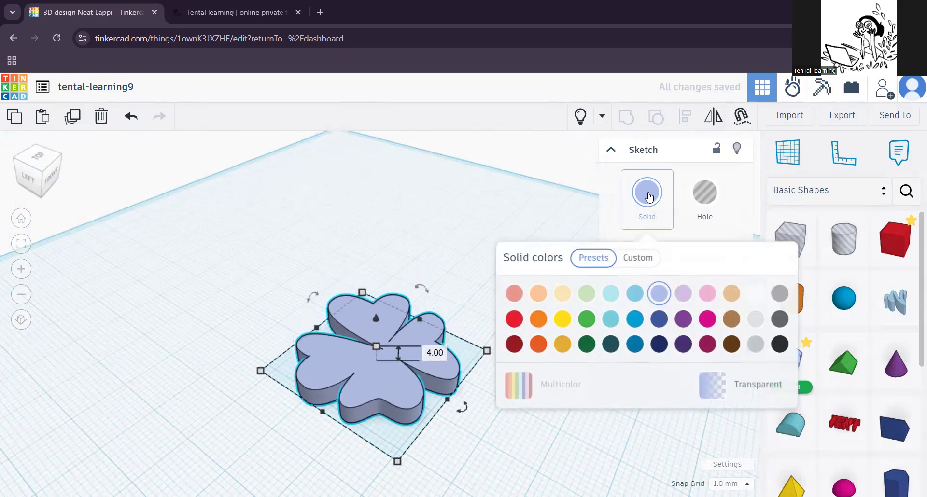
click(587, 293)
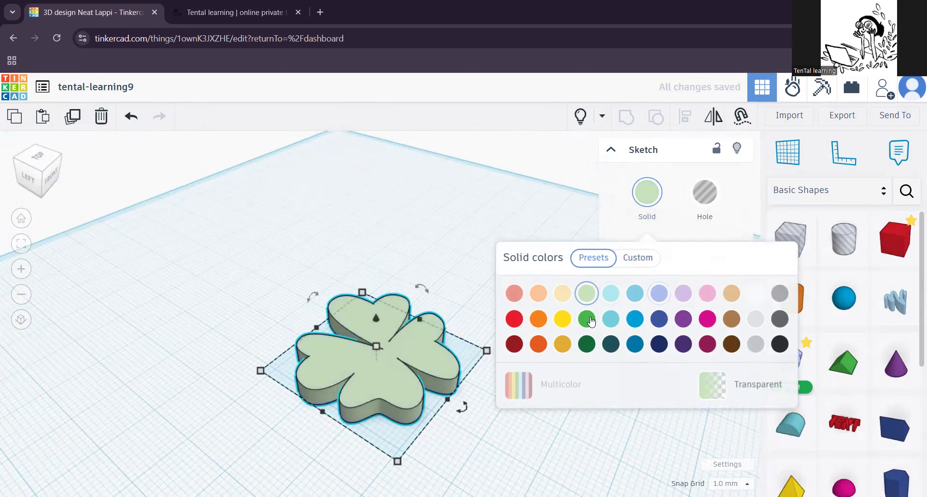
click(588, 327)
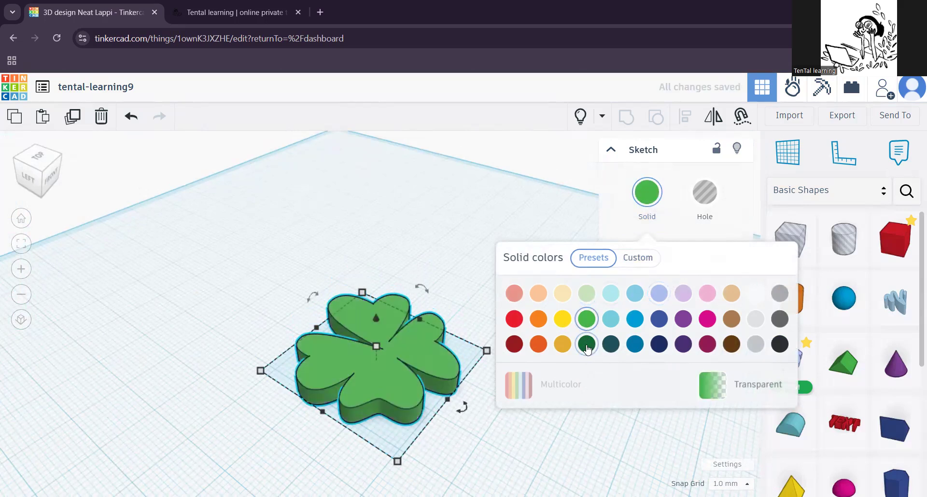
click(586, 342)
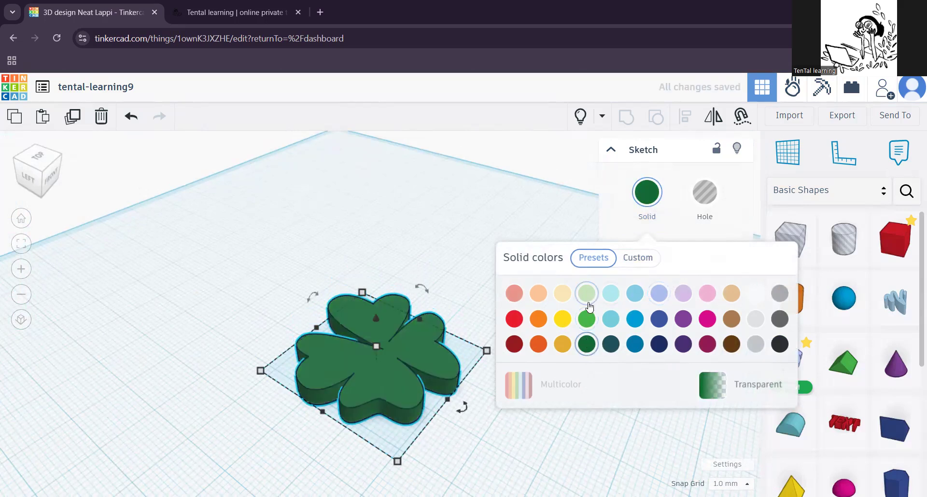
Step: Give the clover a custom yellowish green with red 136, green 183 and blue 64
click(641, 261)
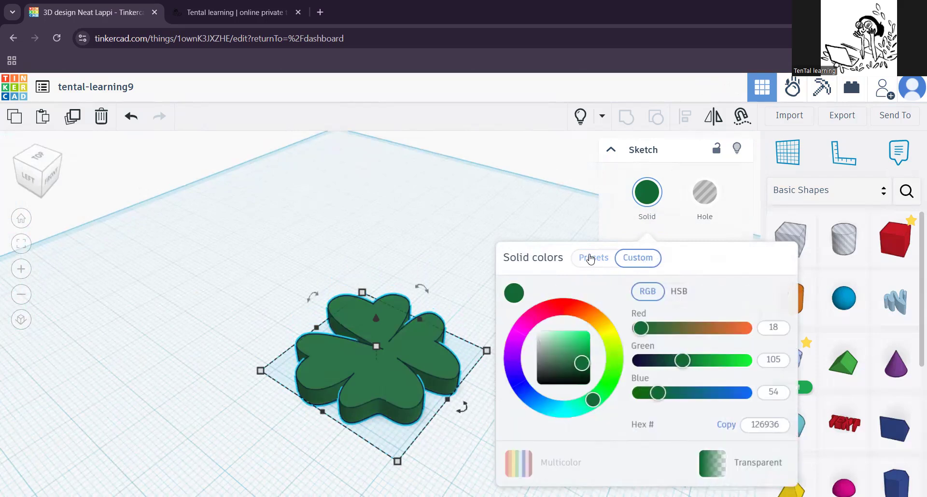
click(610, 380)
drag(610, 379, 614, 348)
click(735, 361)
drag(734, 361, 739, 361)
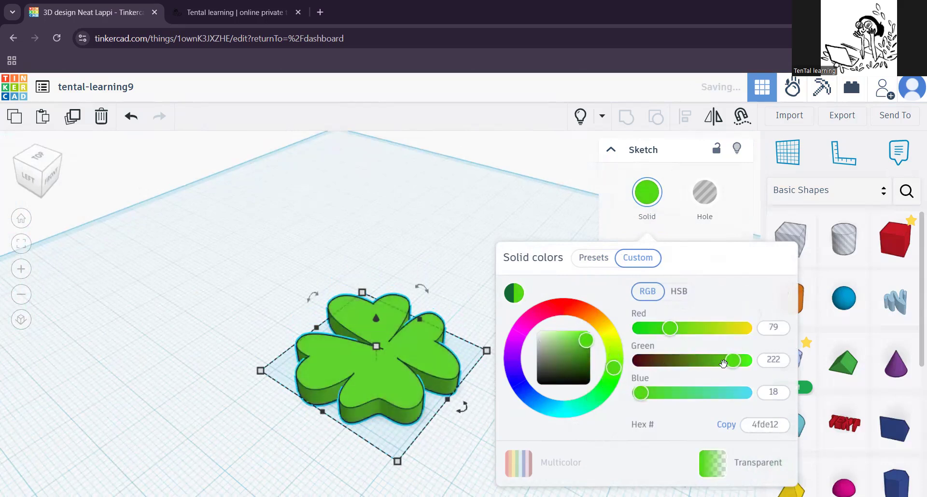
drag(572, 345, 577, 355)
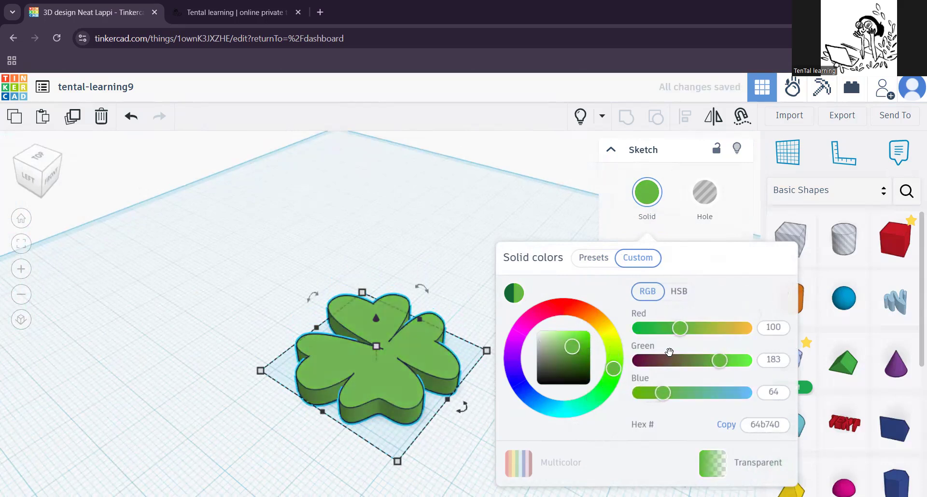
click(697, 329)
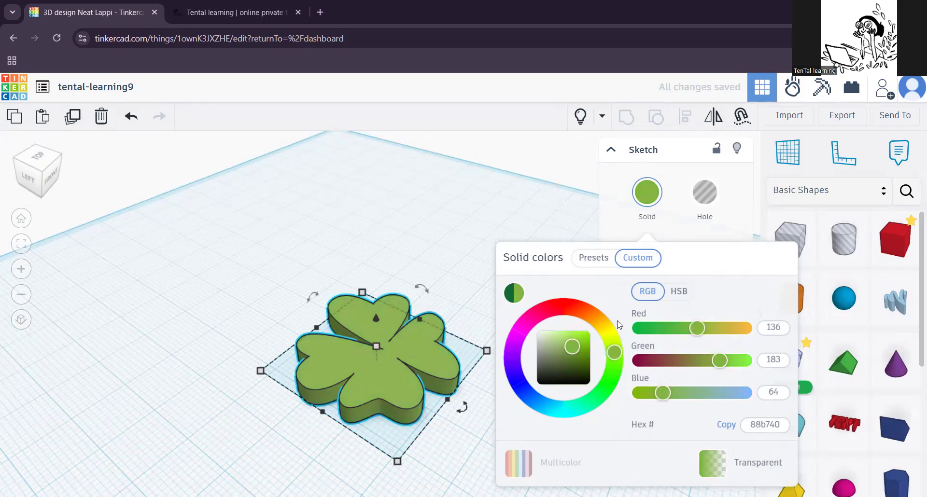
click(546, 225)
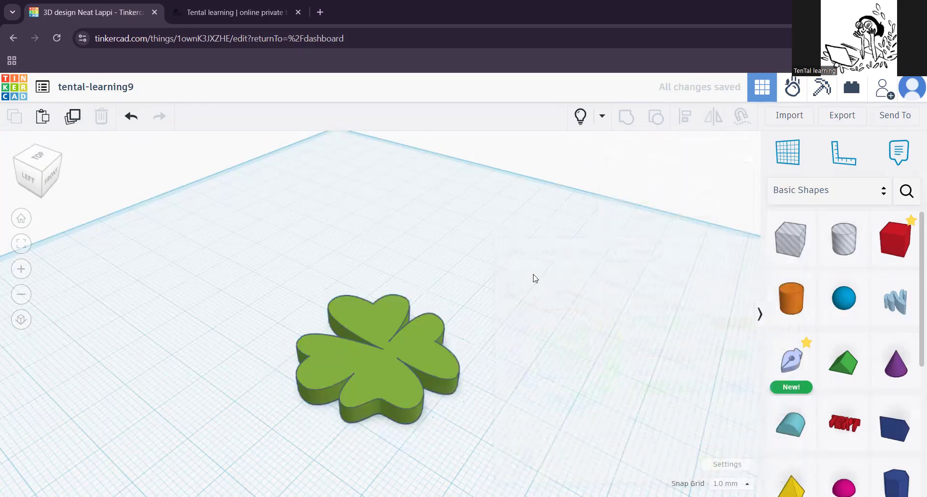
Step: Start a new sketch on the clover's top face and draw a closed V-shaped outline about 14 by 15 mm inside the upper-right leaf
mouse_move(385, 375)
right_down()
mouse_move(419, 330)
mouse_move(486, 399)
mouse_move(540, 387)
right_up()
mouse_move(792, 361)
mouse_down()
mouse_move(464, 287)
mouse_move(400, 333)
mouse_move(383, 310)
mouse_up()
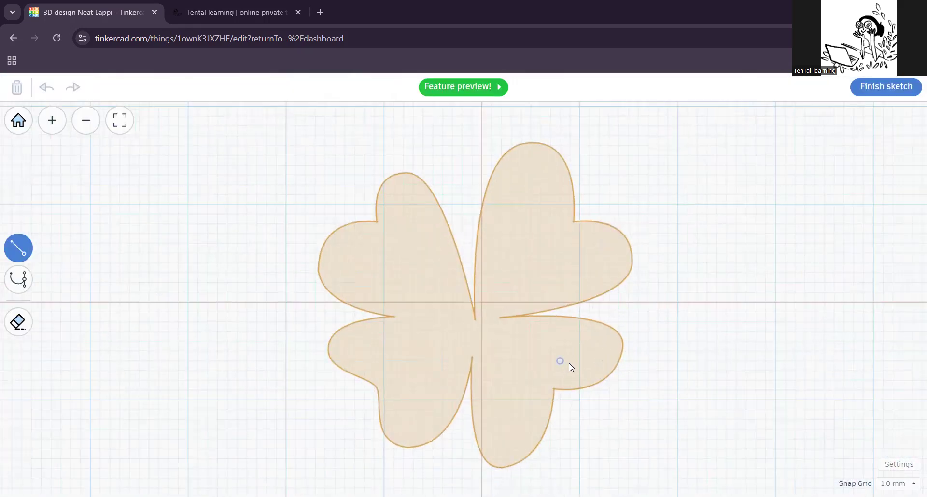
click(482, 302)
click(520, 156)
click(560, 214)
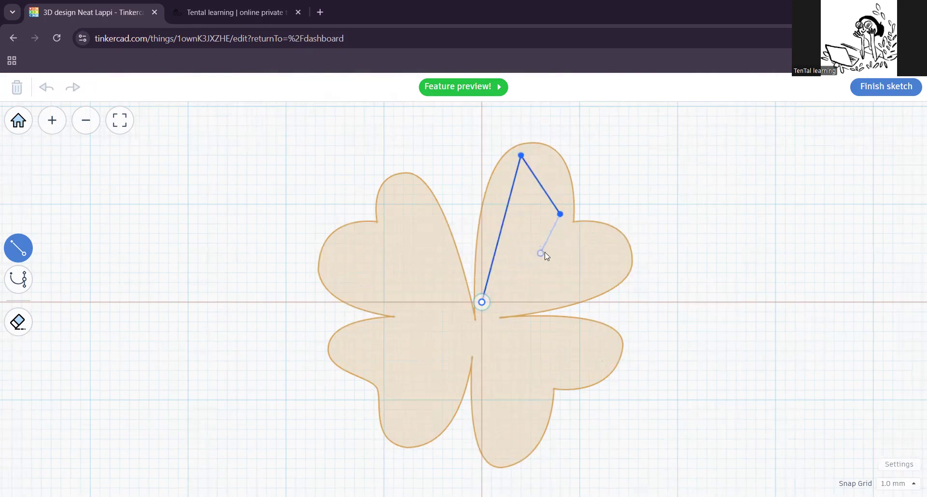
click(609, 244)
click(619, 273)
click(484, 303)
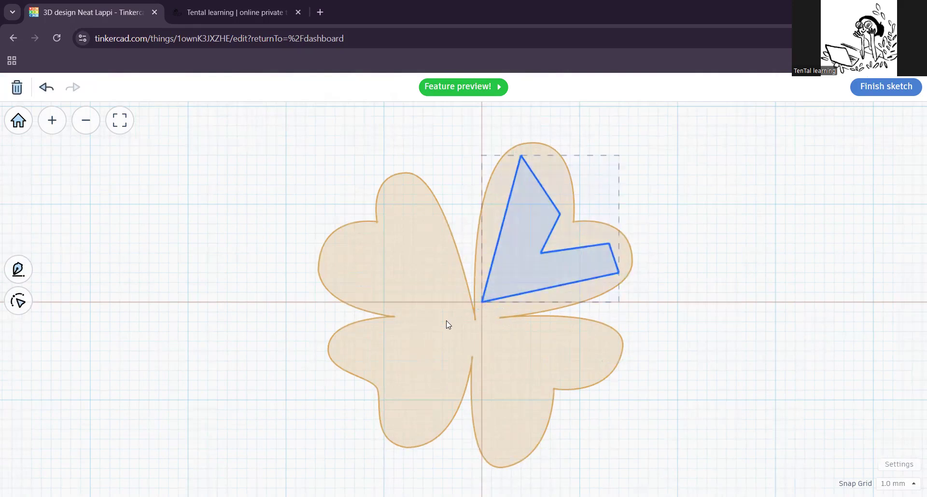
Step: Draw a closed narrow triangle about 7 by 13 mm inside the upper-left leaf, running from near the centre to the upper lobe
click(18, 300)
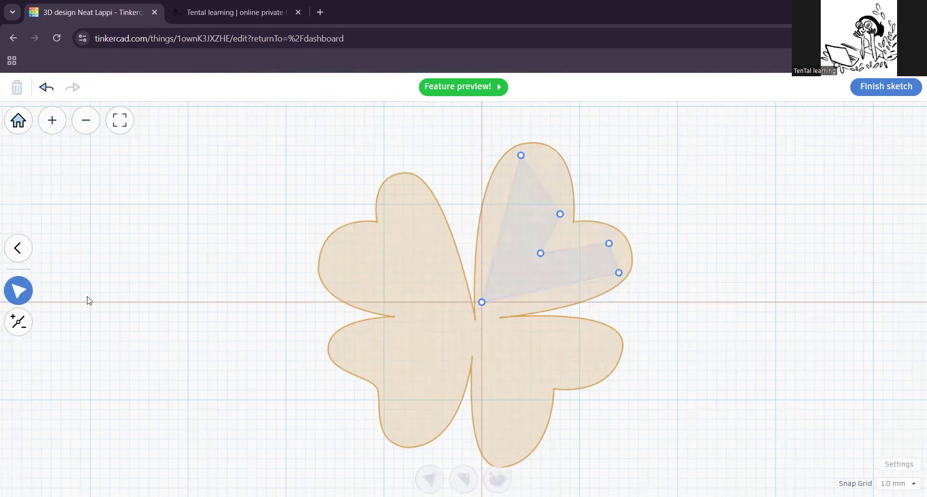
click(18, 249)
click(461, 312)
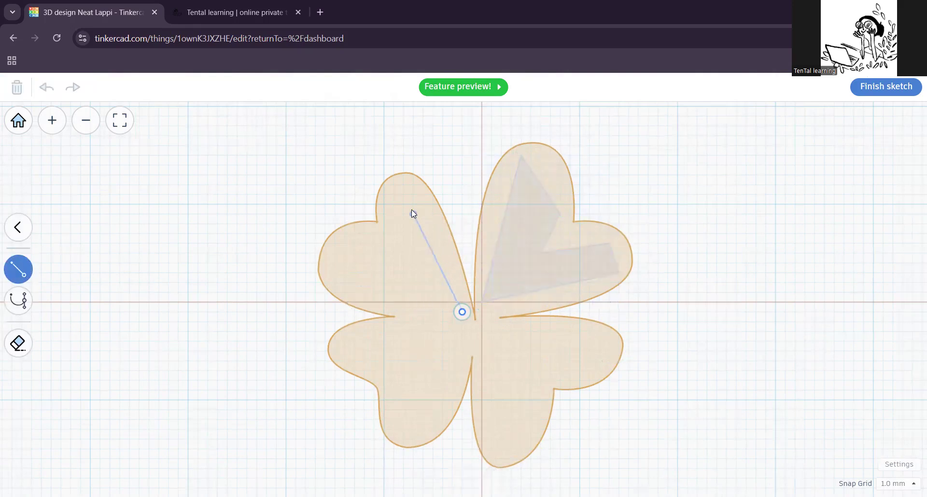
click(414, 185)
click(393, 214)
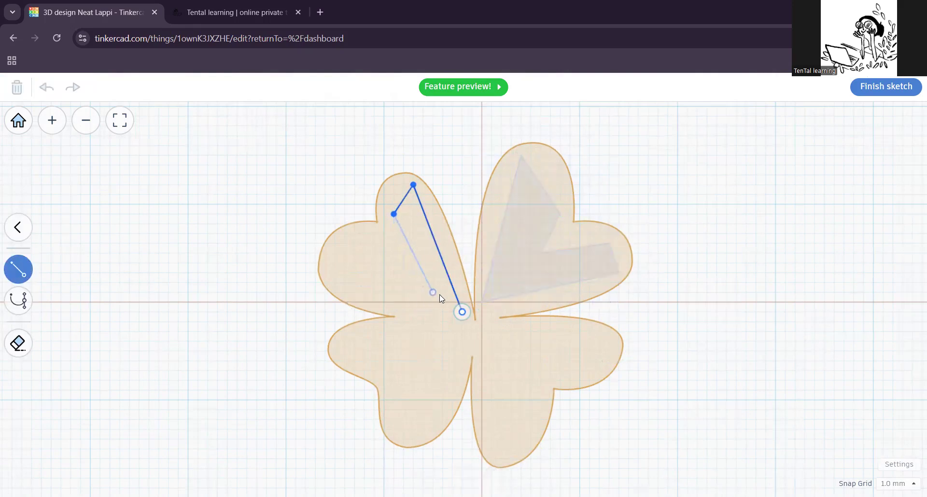
click(461, 312)
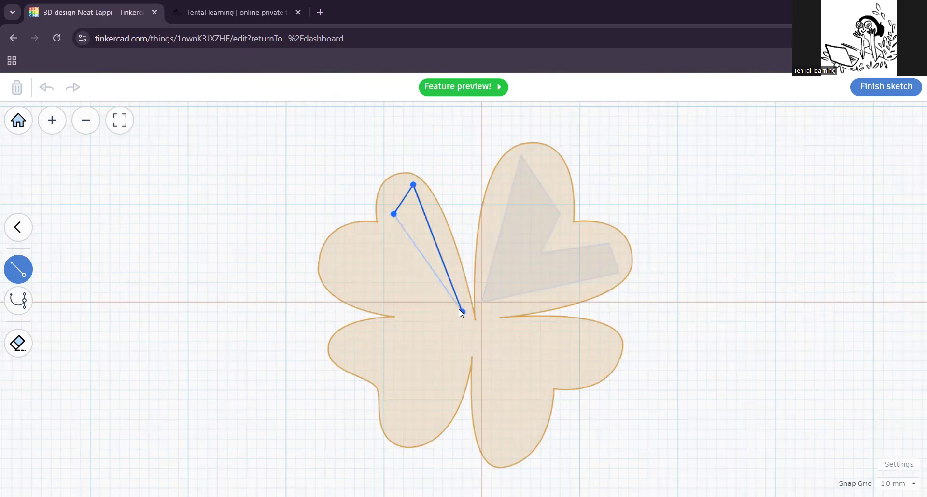
Step: Draw a closed four-sided outline about 10 by 5 mm inside the lower-left leaf
click(48, 309)
click(443, 332)
click(364, 332)
click(344, 350)
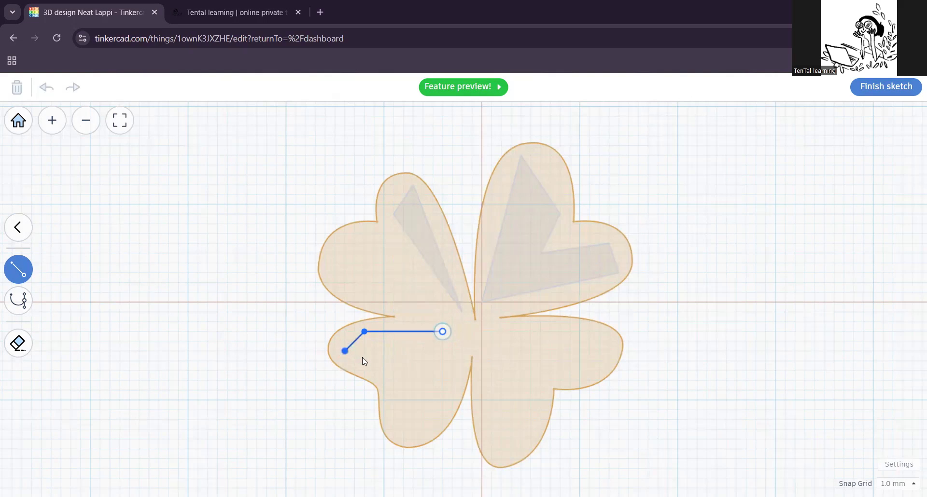
click(384, 379)
click(442, 331)
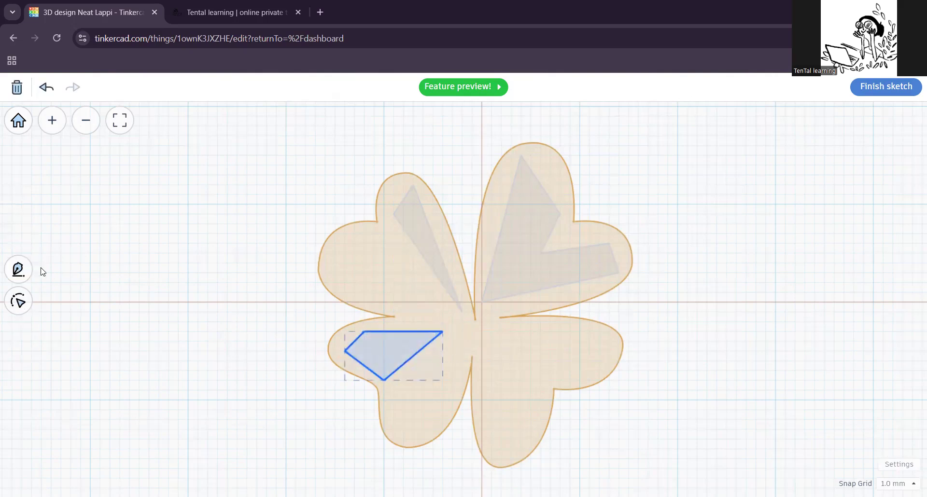
Step: Draw a closed V-shaped outline about 11 by 12 mm inside the lower-right leaf and finish the sketch
click(18, 269)
click(491, 331)
click(599, 341)
click(579, 371)
click(540, 371)
click(511, 449)
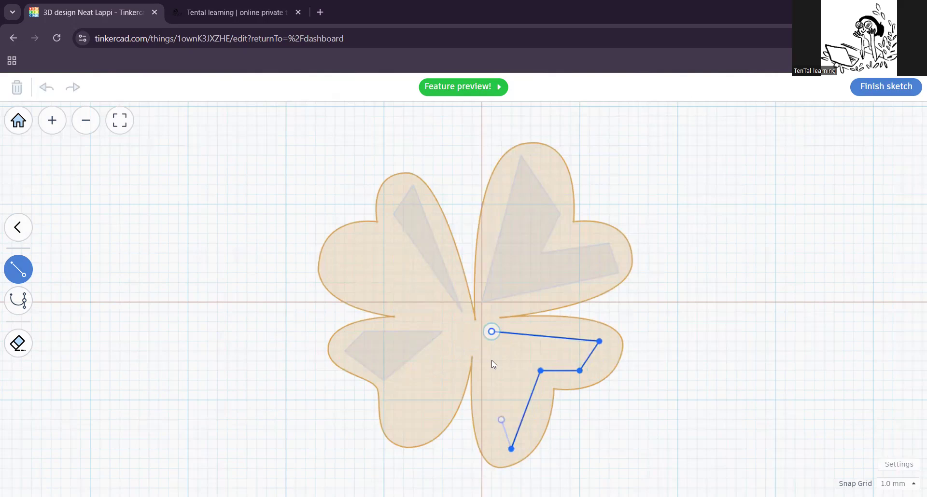
click(491, 332)
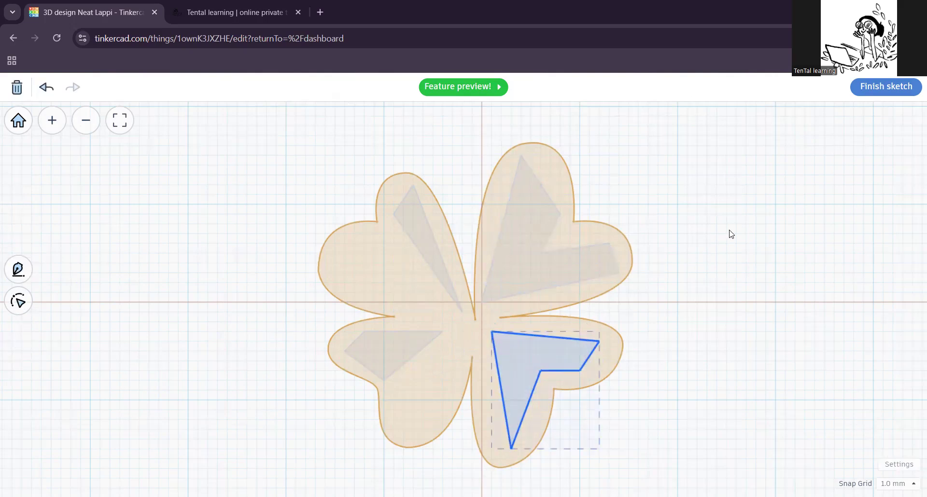
click(866, 88)
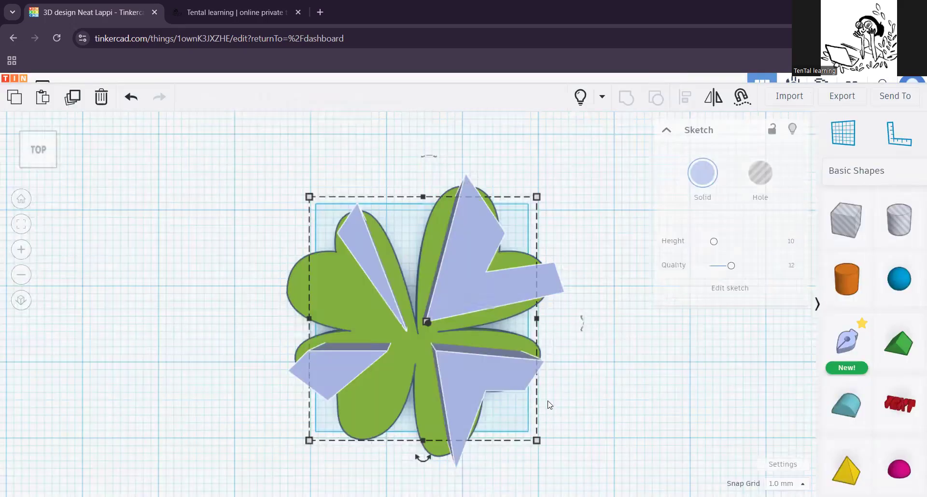
Step: Give the sketched leaf details a custom light green with red 200, green 237 and blue 97
right_drag(550, 366, 454, 380)
click(647, 192)
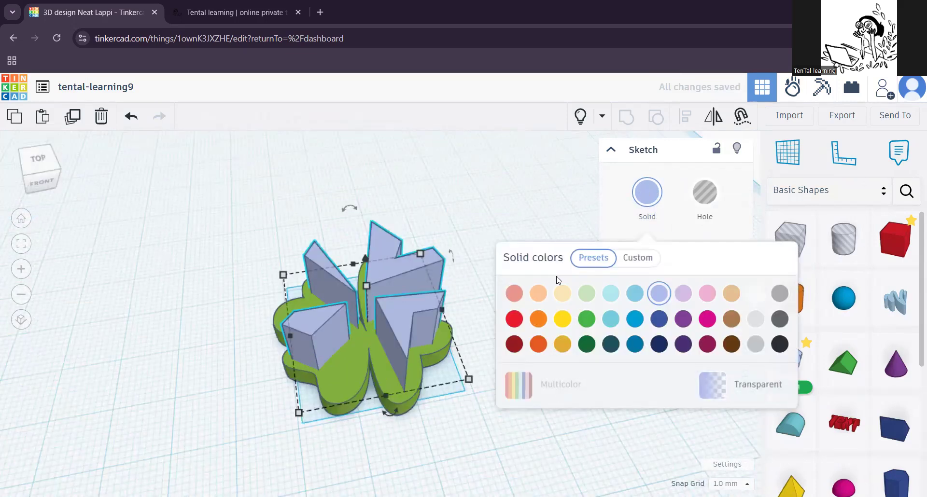
click(637, 257)
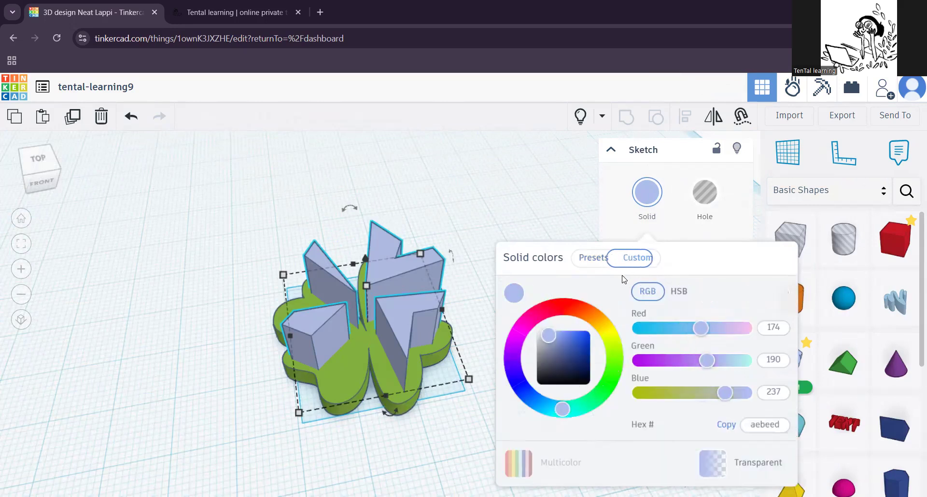
drag(614, 346, 605, 371)
drag(715, 392, 677, 394)
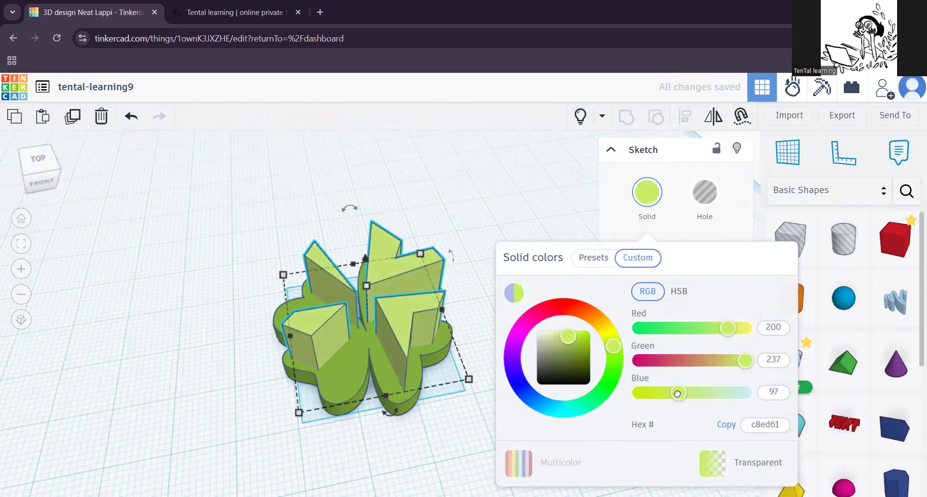
click(481, 217)
Step: Flatten the light green leaf details to a height of 1 mm above the clover
mouse_move(496, 367)
middle_down()
mouse_move(569, 363)
mouse_move(501, 348)
middle_up()
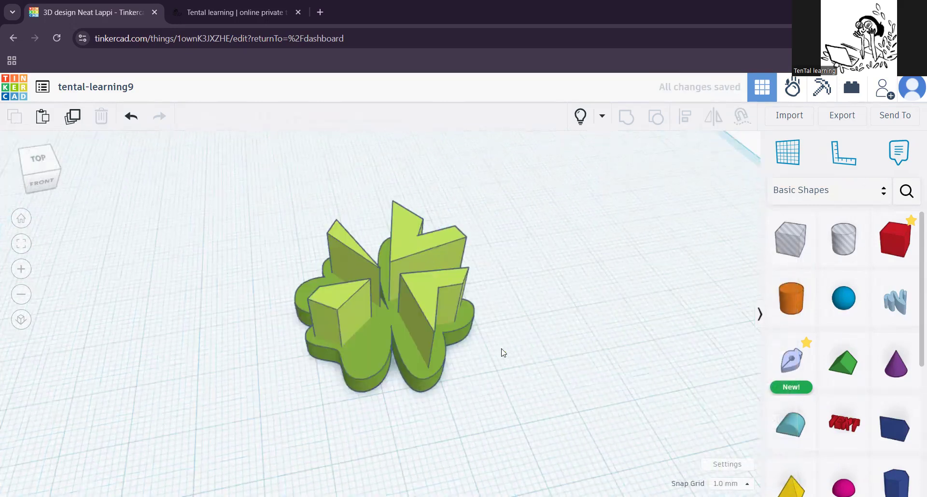
scroll(480, 339, up, 2)
right_drag(586, 374, 460, 214)
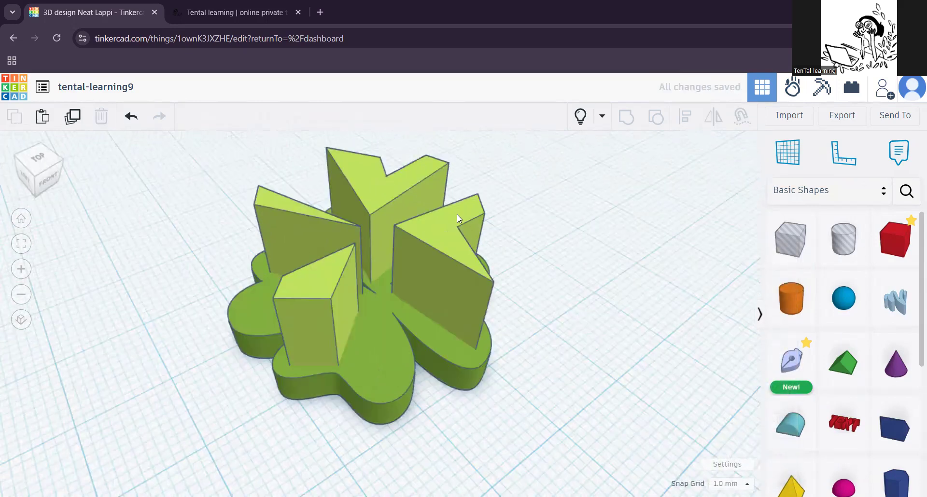
click(366, 188)
drag(380, 200, 382, 249)
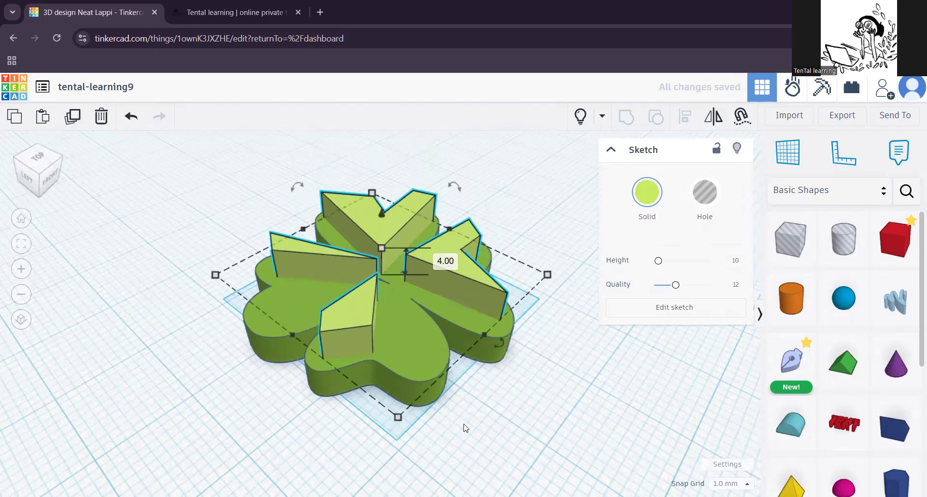
middle_drag(466, 425, 507, 442)
right_drag(508, 442, 378, 338)
right_drag(417, 275, 418, 288)
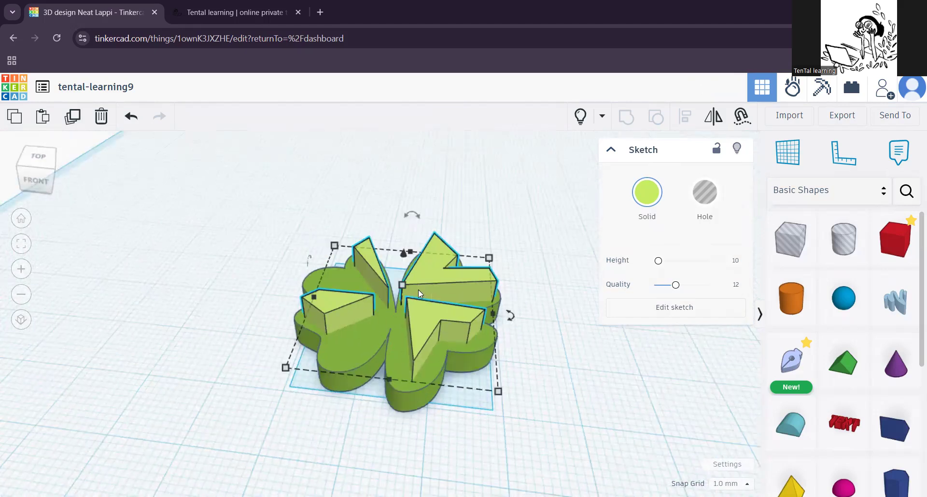
drag(404, 283, 403, 297)
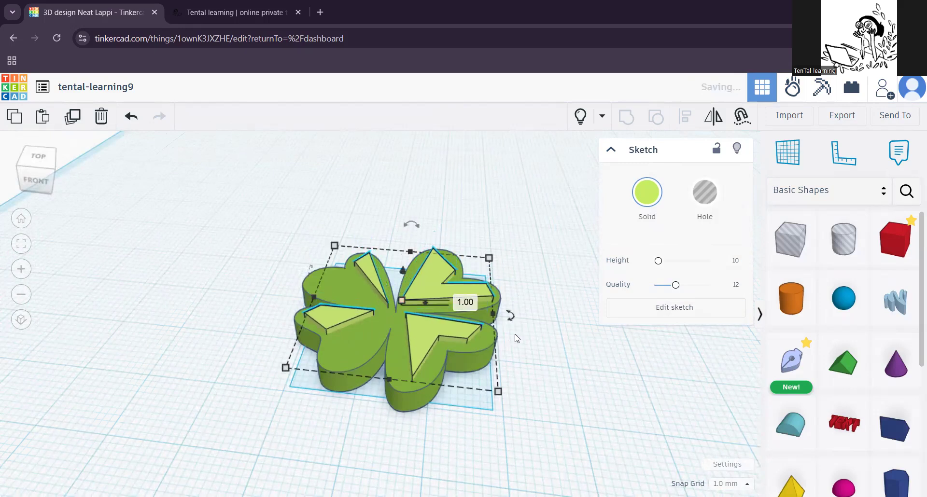
click(546, 360)
Step: Reopen the leaf details' sketch and start editing the points of the narrow triangle in the upper-left leaf
click(462, 316)
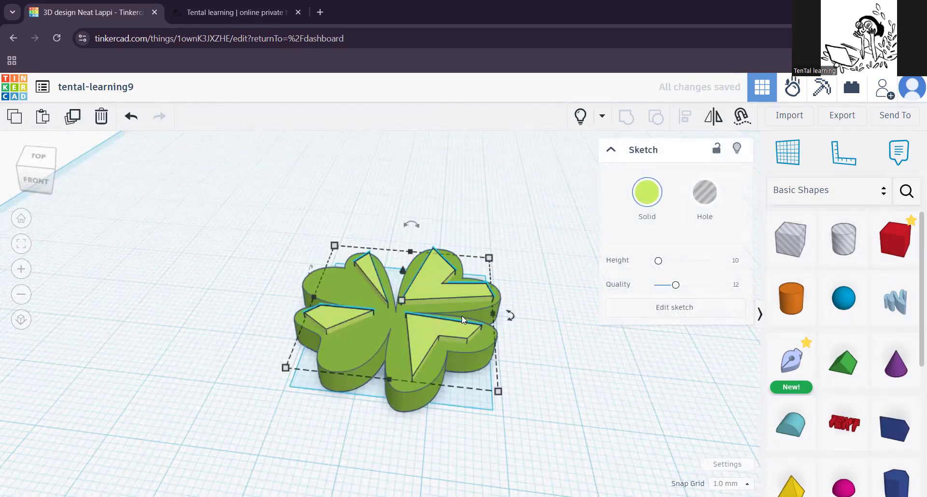
mouse_move(368, 407)
right_down()
mouse_move(437, 433)
mouse_move(630, 333)
right_up()
click(672, 308)
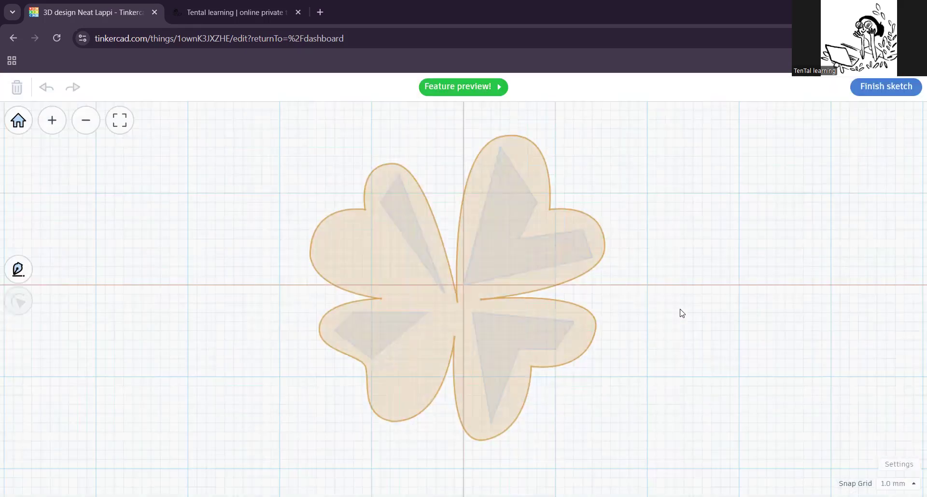
click(497, 246)
click(421, 241)
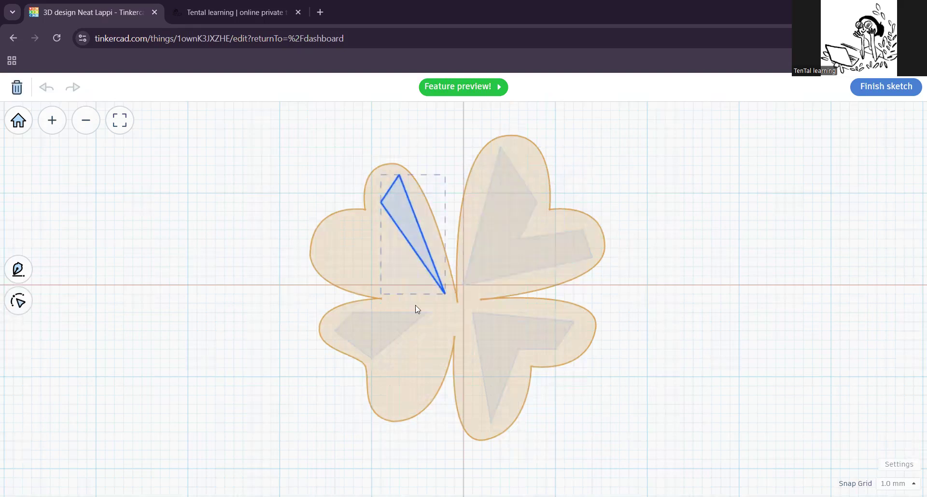
click(374, 326)
click(490, 338)
click(516, 245)
click(422, 237)
double_click(413, 225)
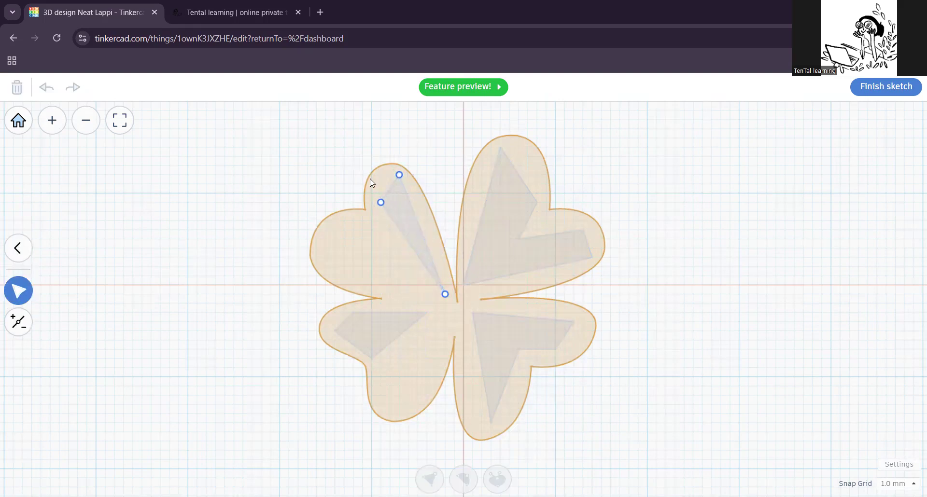
Step: Round the triangle's outer end by making its two outer points smooth and moving them down 1 to 2 mm, then leave point editing
drag(347, 151, 426, 223)
click(463, 479)
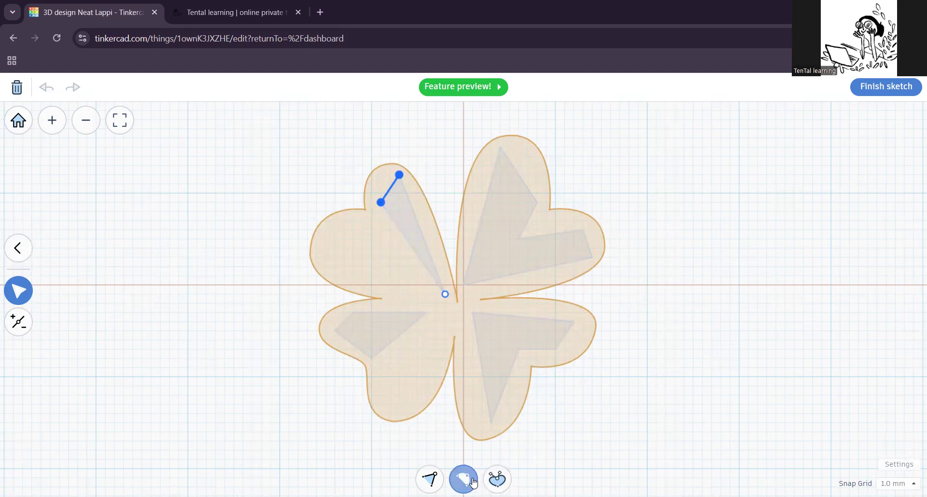
drag(381, 201, 398, 184)
click(334, 163)
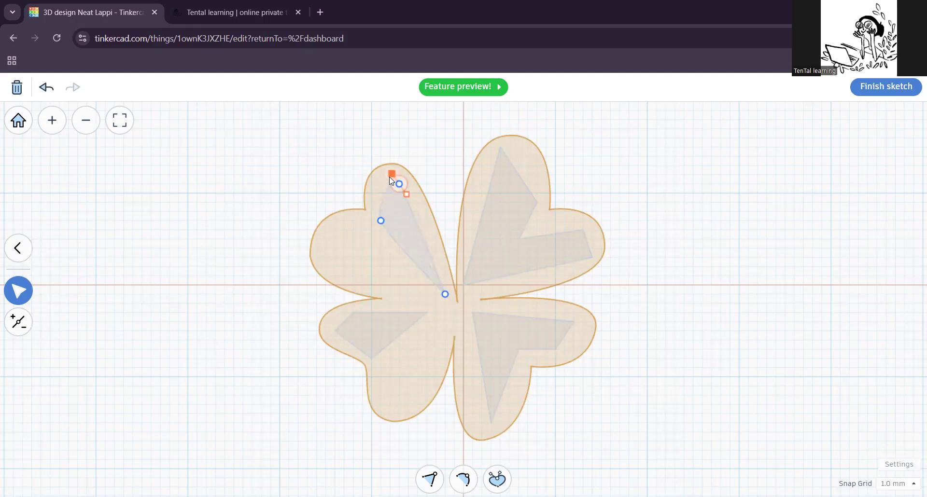
click(381, 220)
drag(374, 221, 380, 221)
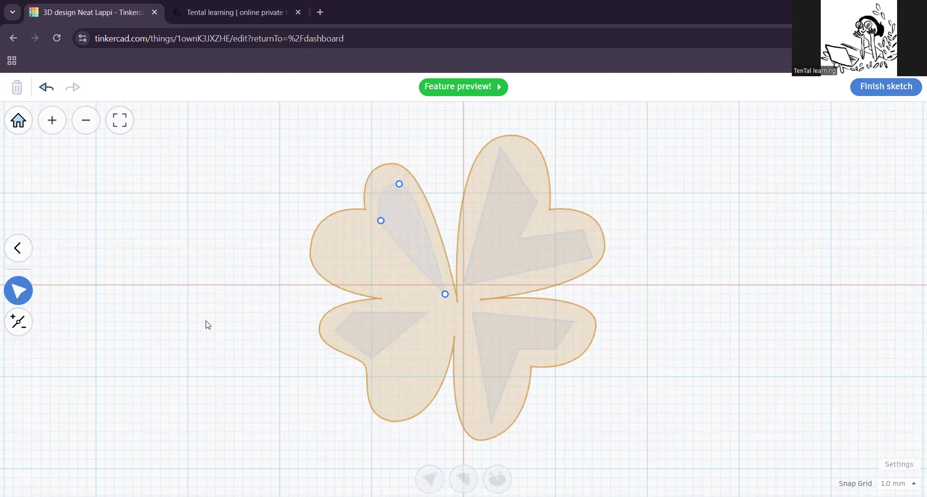
click(18, 247)
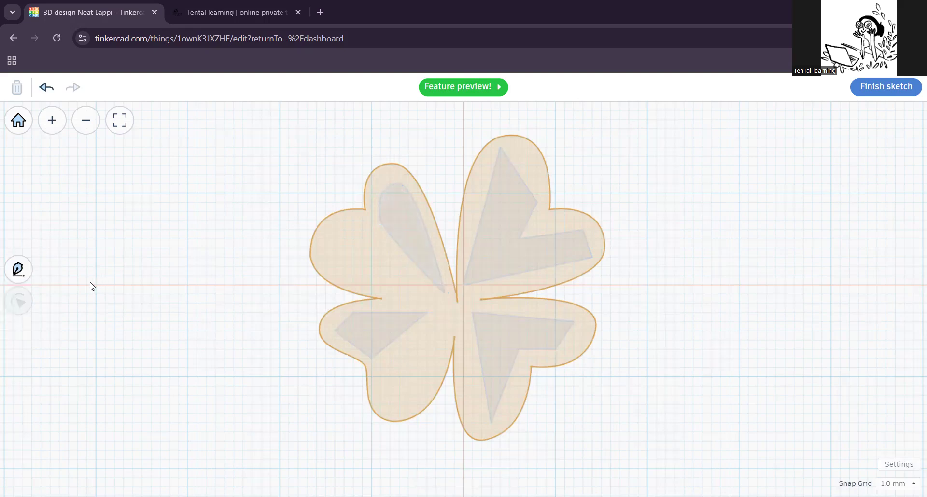
Step: Smooth the three outer points of the lower-left outline, shift its lowest point 1 mm right, and move its inner tip nearer the clover's centre
click(398, 230)
click(494, 226)
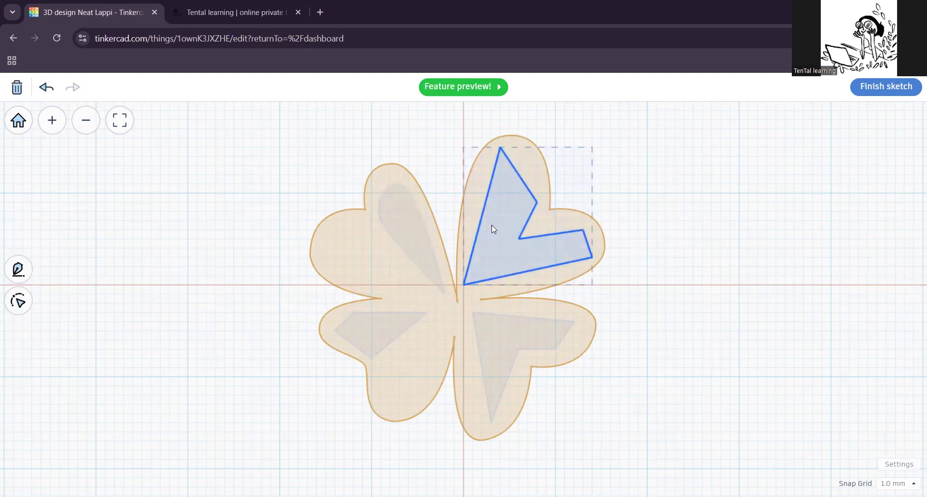
click(376, 336)
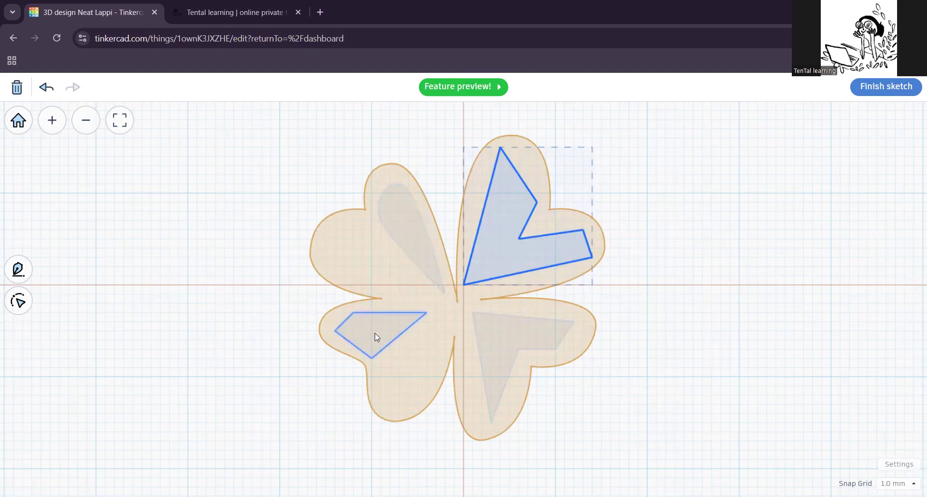
click(17, 303)
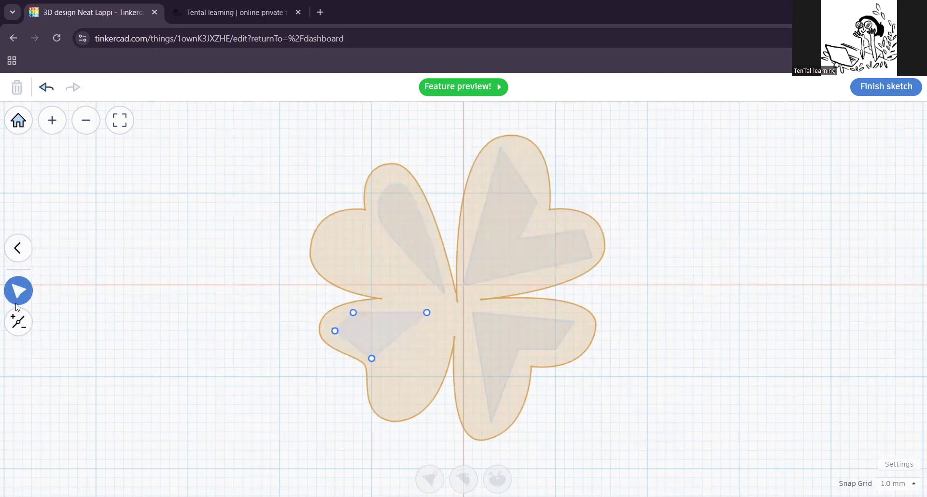
click(353, 313)
click(463, 478)
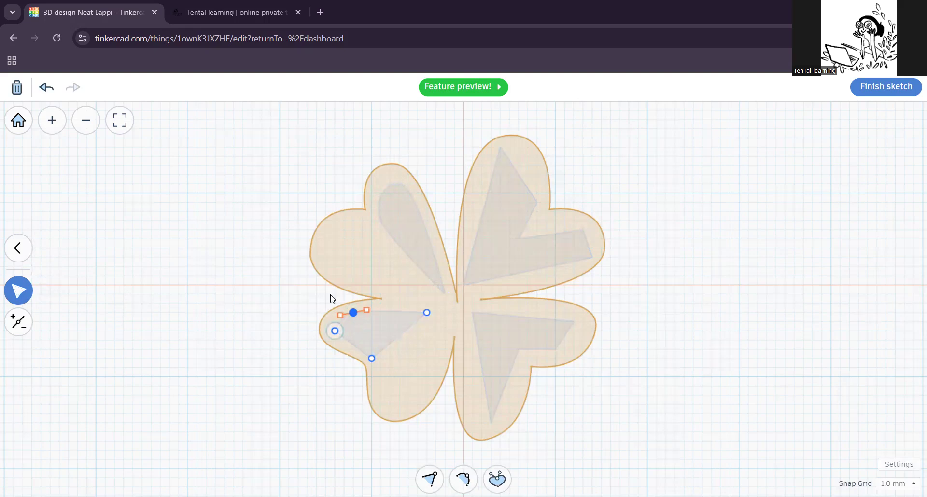
click(334, 332)
click(463, 478)
drag(371, 358, 381, 359)
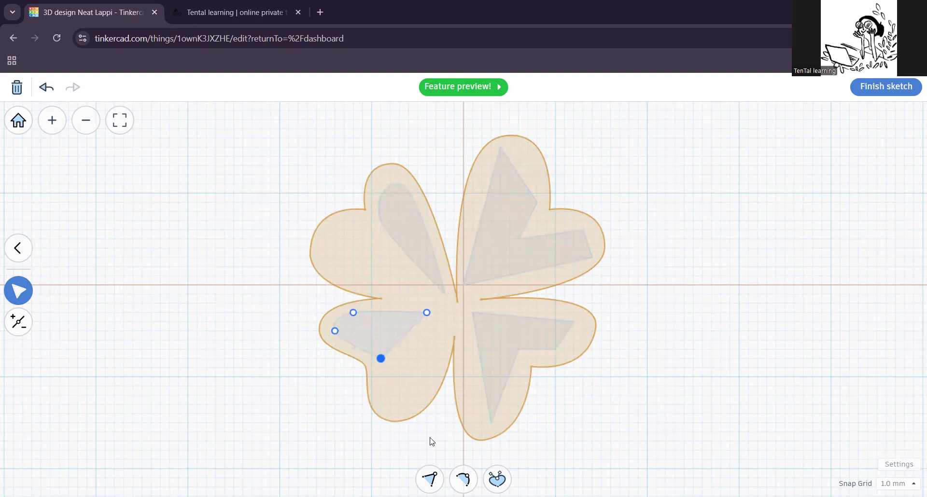
click(463, 480)
drag(427, 313, 438, 308)
click(514, 329)
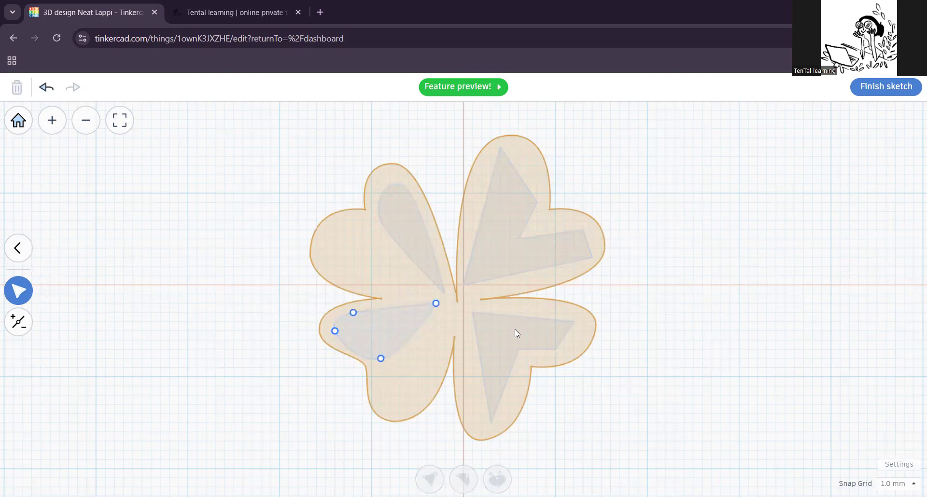
Step: Turn all corners of the V-shaped outline in the upper-right leaf into smooth curves
click(500, 339)
click(505, 244)
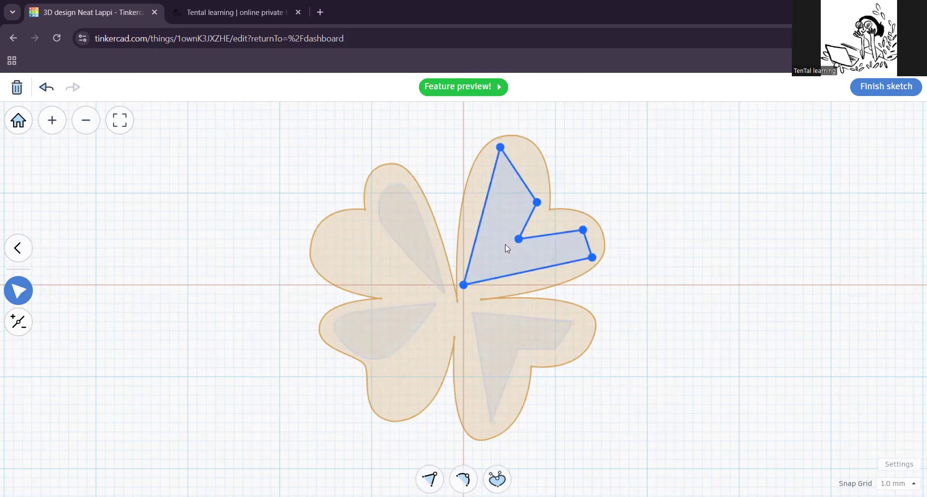
click(505, 337)
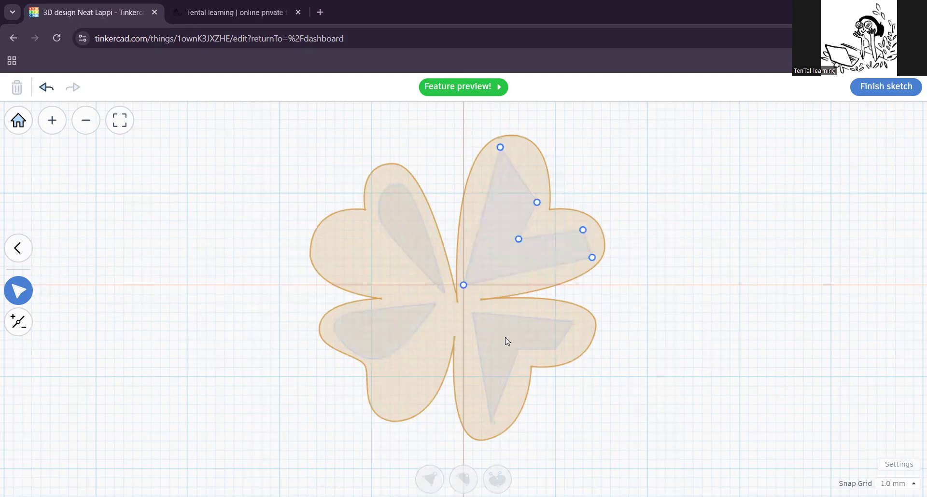
double_click(503, 243)
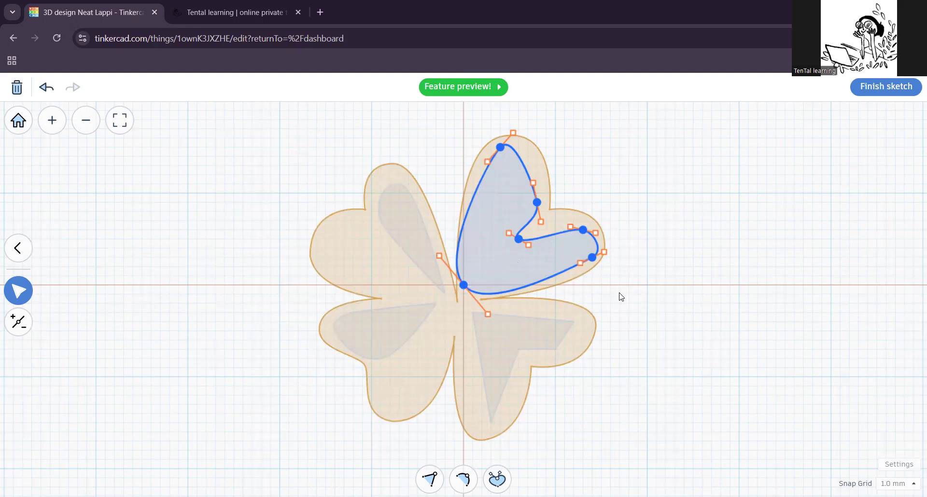
click(620, 305)
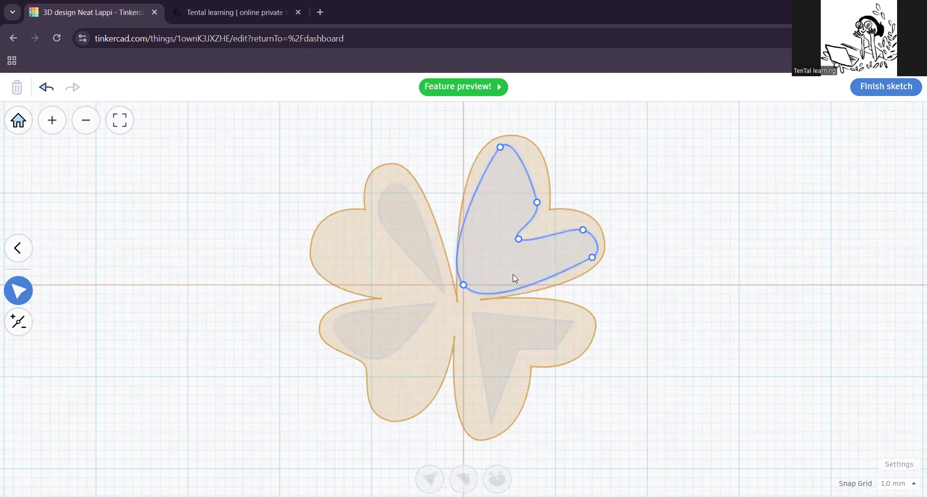
Step: Smooth all points of the lower-right V-shaped outline, then change its point nearest the clover's centre back to a corner
double_click(502, 338)
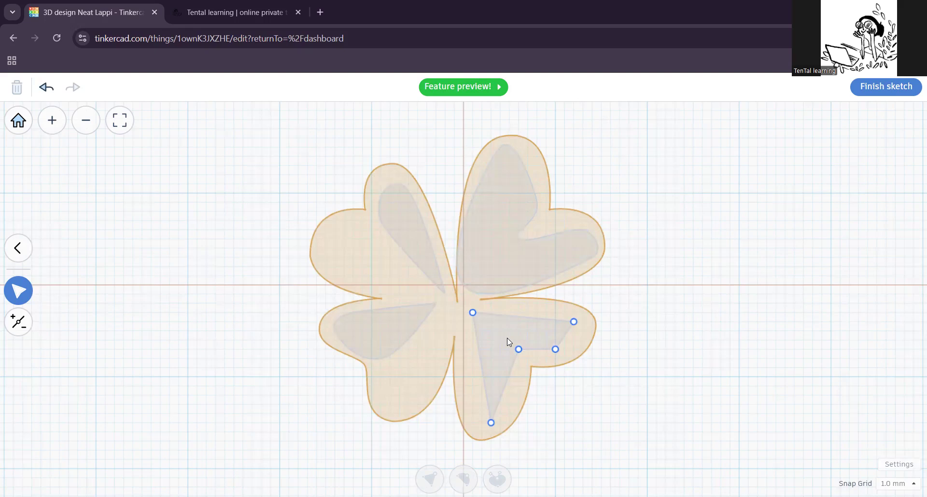
click(507, 338)
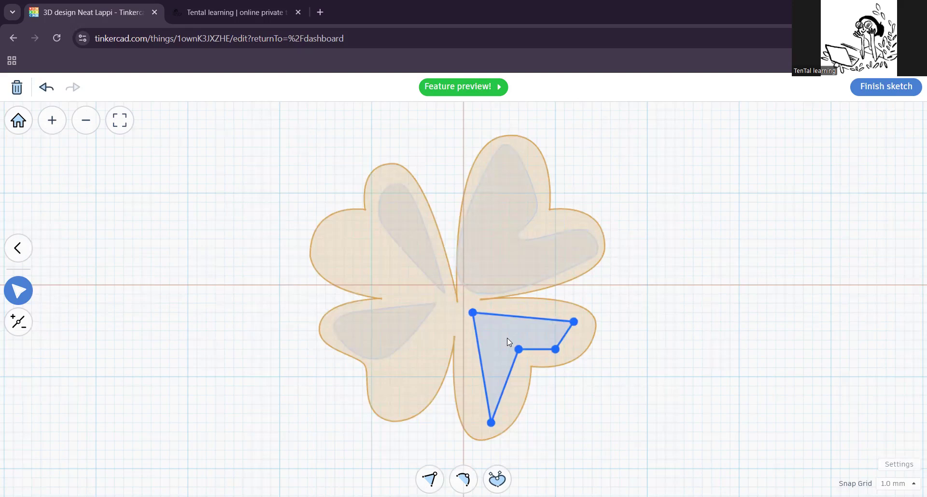
double_click(507, 338)
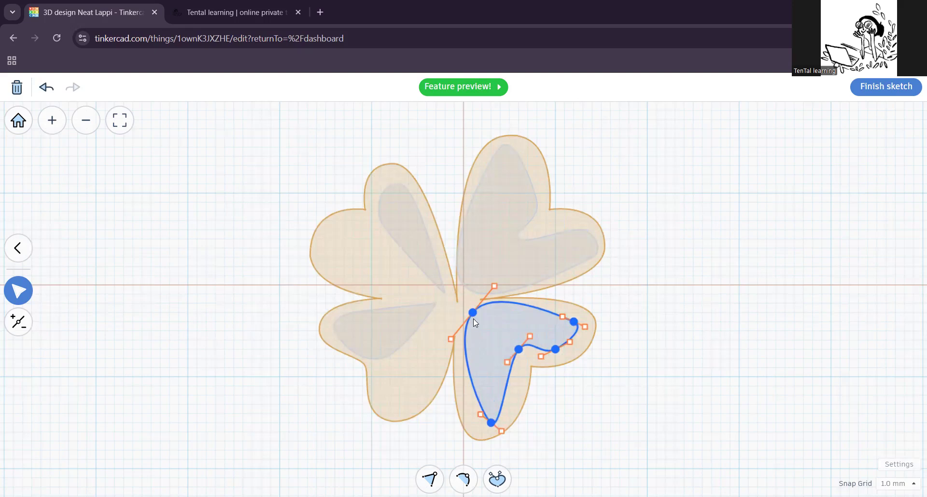
drag(473, 314, 471, 319)
click(559, 422)
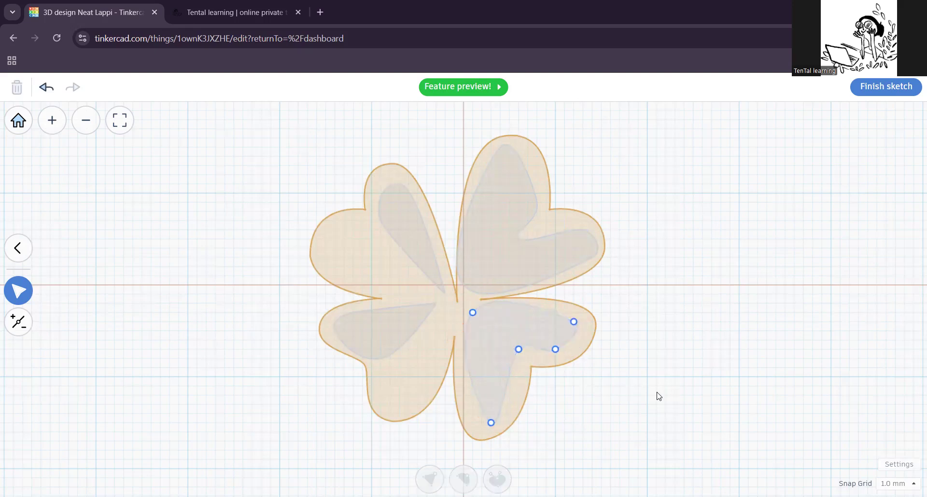
click(473, 312)
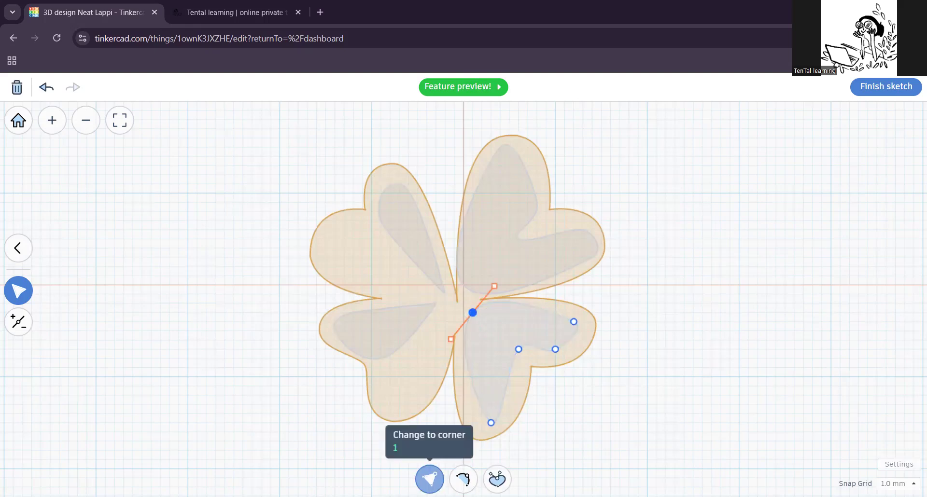
click(429, 479)
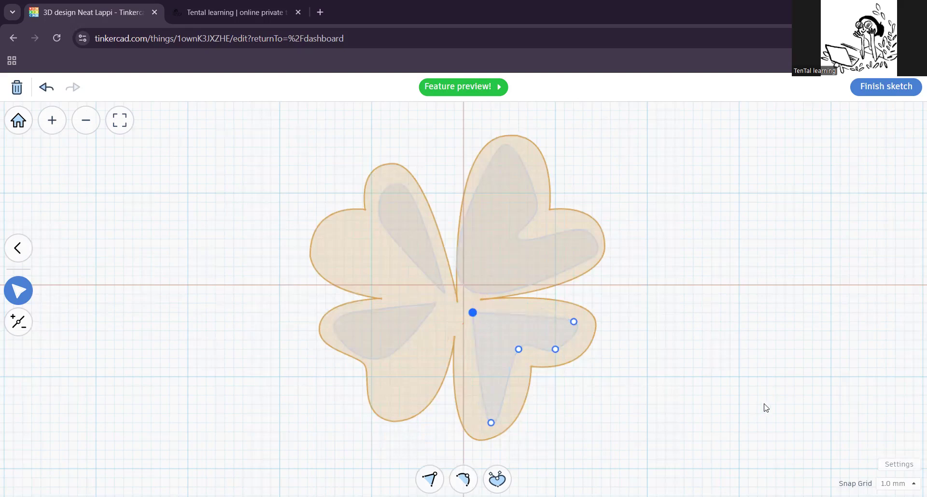
Step: Move the lower outer point of the lower-right V-shaped outline 1 mm to the right and finish the sketch
click(574, 322)
drag(555, 349, 564, 349)
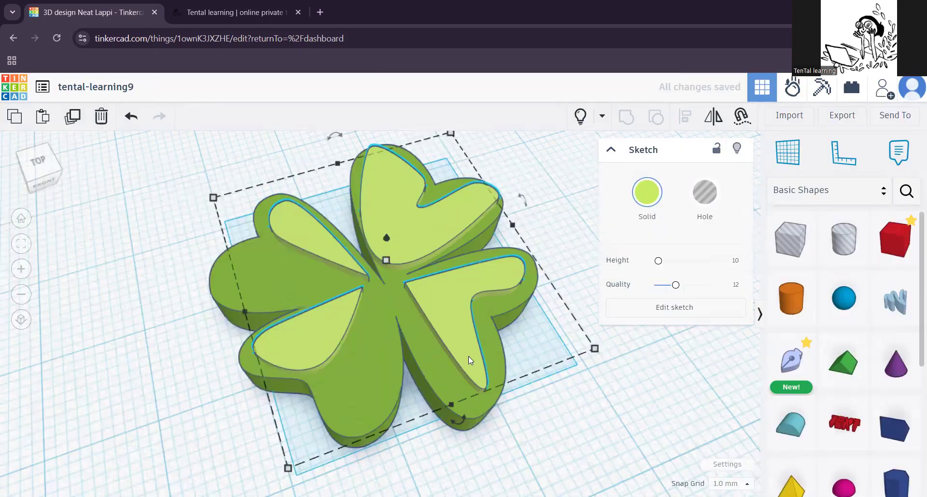
Step: Reopen the details sketch and change the upper-right outline's point nearest the clover's centre to a corner
click(675, 308)
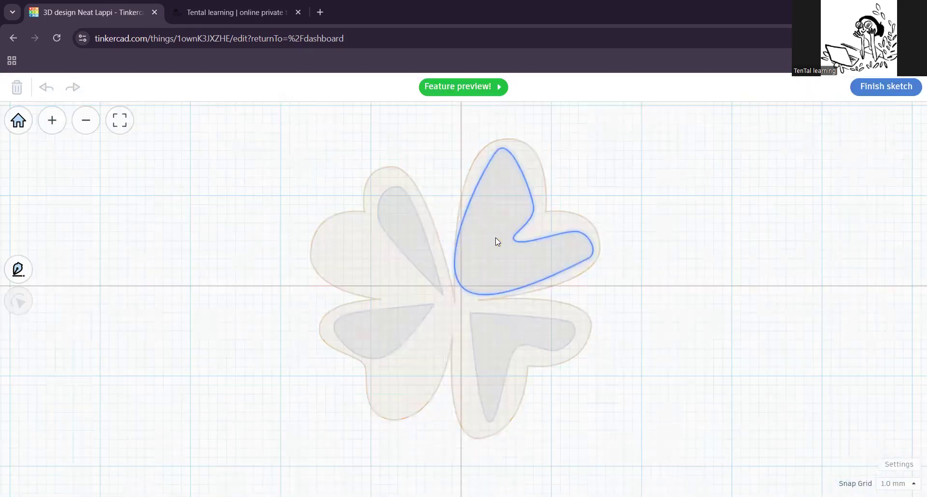
click(497, 240)
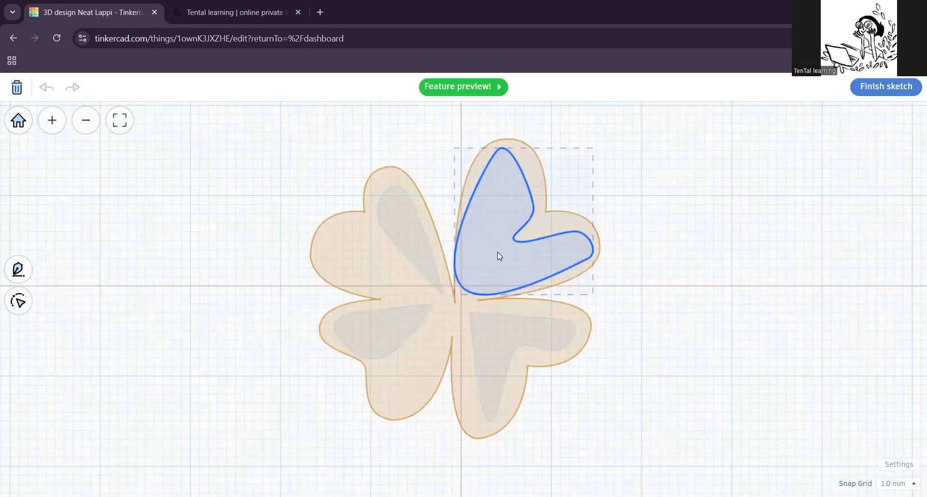
double_click(497, 252)
click(471, 285)
drag(471, 285, 481, 278)
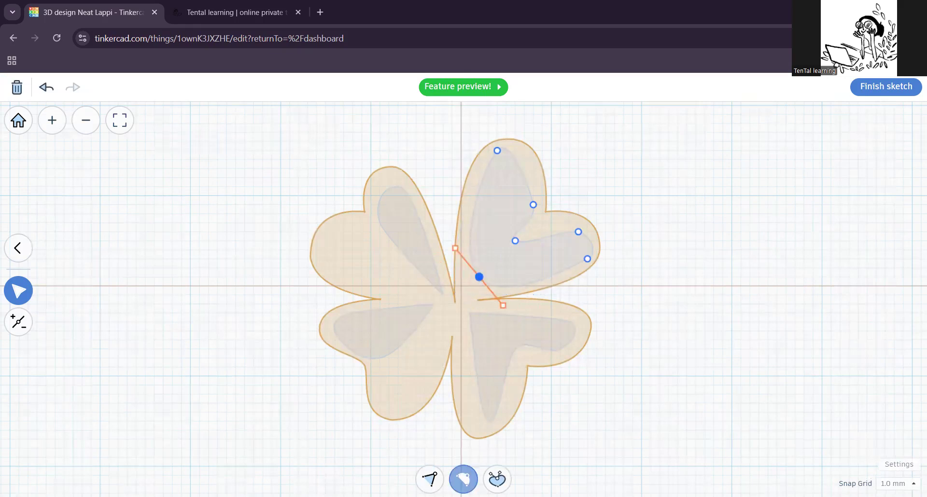
click(435, 481)
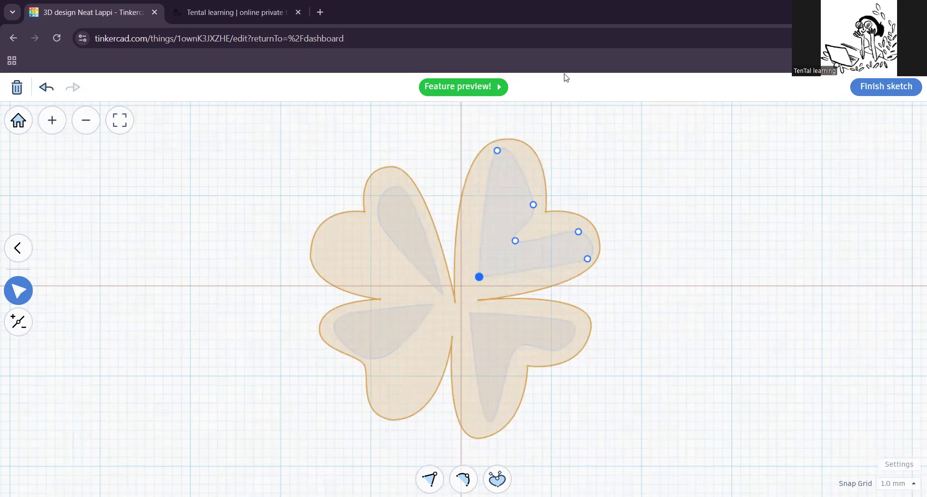
drag(479, 277, 471, 284)
Step: Widen the curve at the upper tip of the upper-right outline and delete the point between that tip and the inner notch
click(497, 151)
drag(511, 137, 533, 142)
drag(534, 205, 520, 187)
click(525, 189)
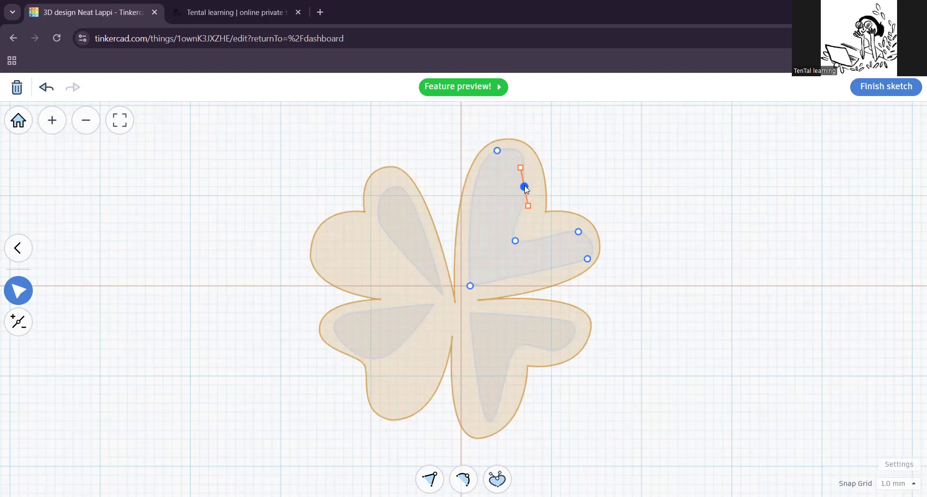
scroll(563, 201, up, 5)
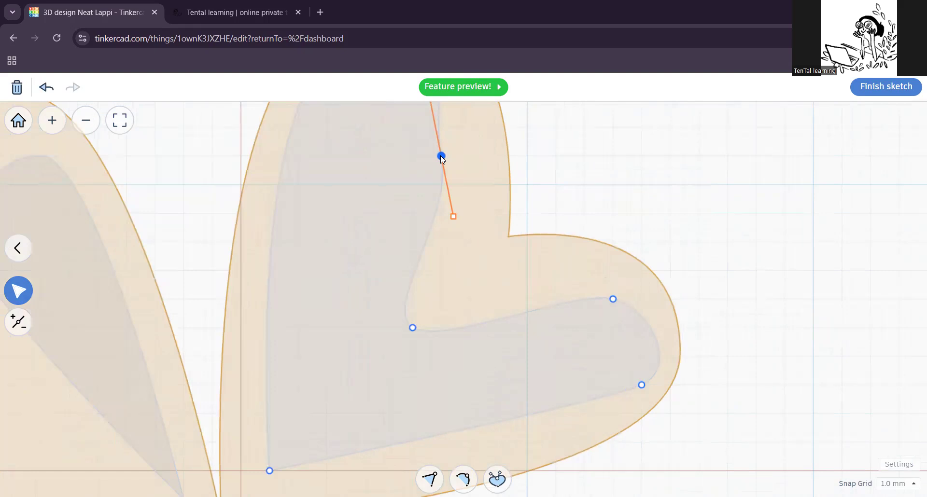
scroll(440, 156, down, 3)
middle_drag(453, 159, 506, 209)
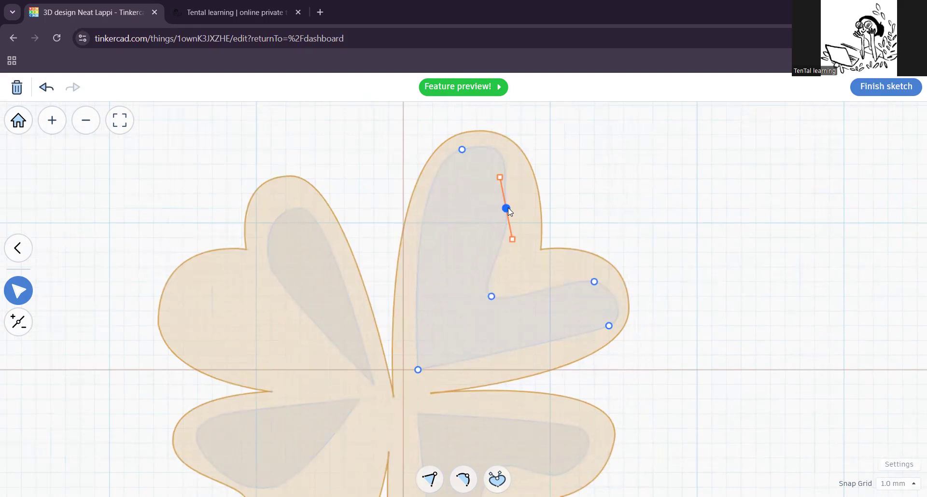
key(Delete)
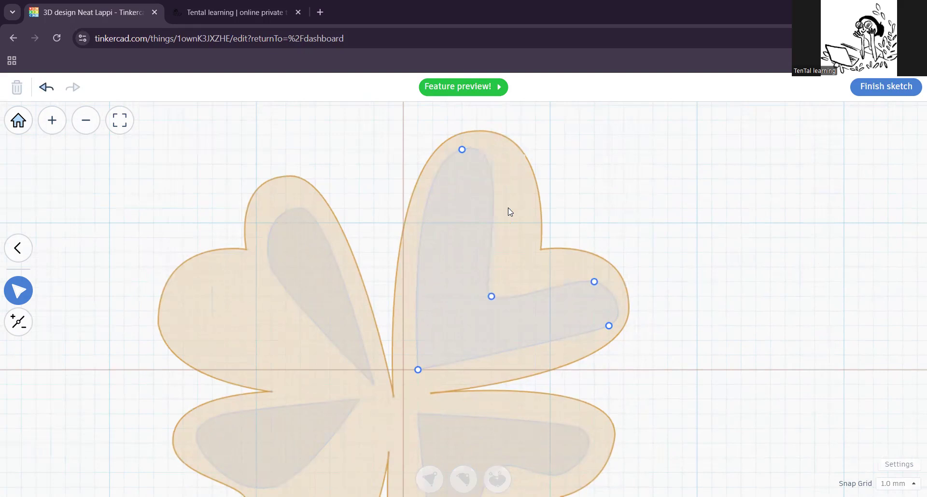
Step: Try removing the notch point of the upper-right outline, and undo the removal
click(29, 328)
click(491, 296)
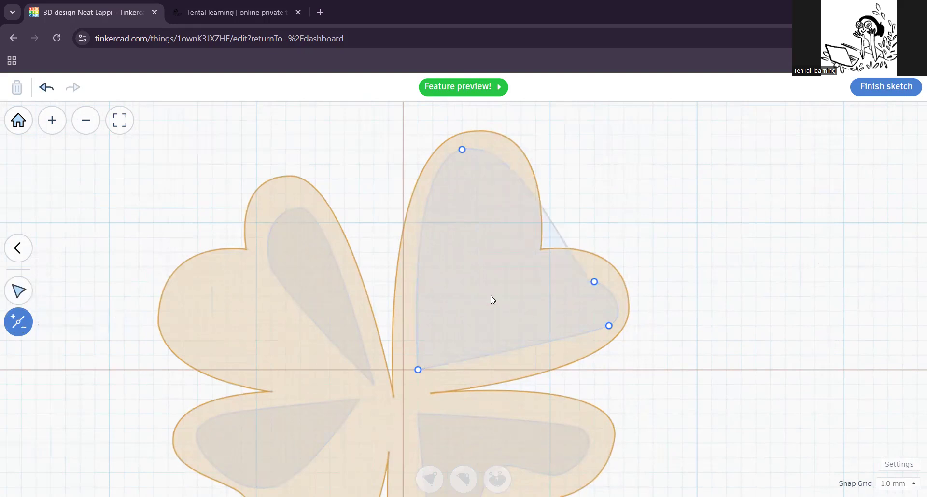
key(ctrl+z)
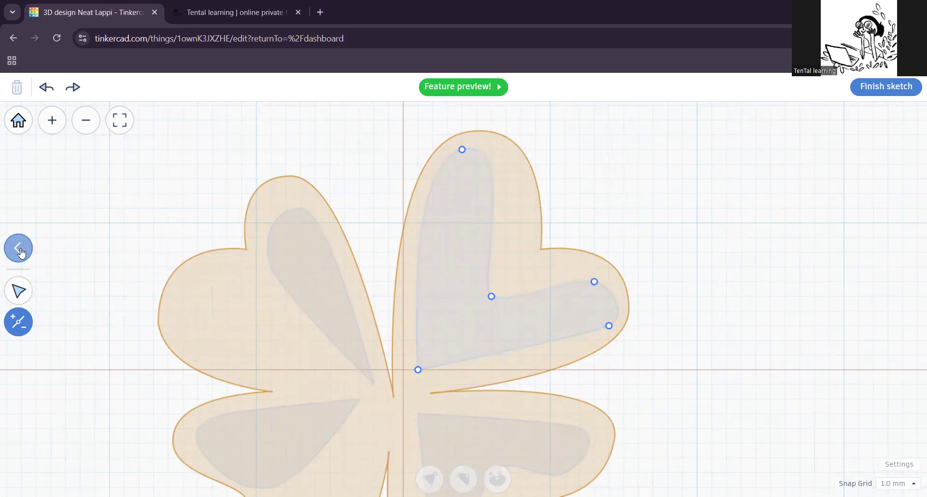
Step: Reshape the right lobe of the upper-right outline with its two outer points, and move its corner nearest the clover's centre 1 mm down
click(15, 292)
mouse_move(597, 282)
mouse_down()
mouse_move(575, 271)
mouse_move(623, 267)
mouse_up()
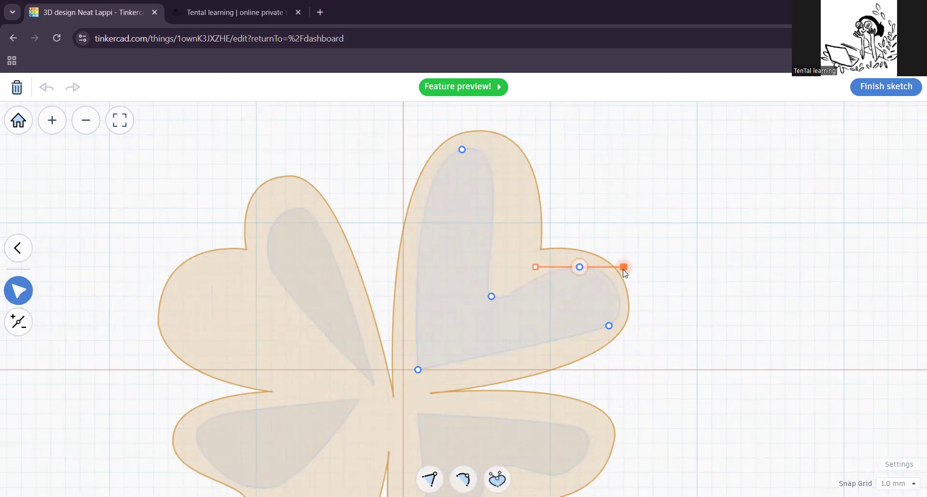
drag(418, 369, 418, 386)
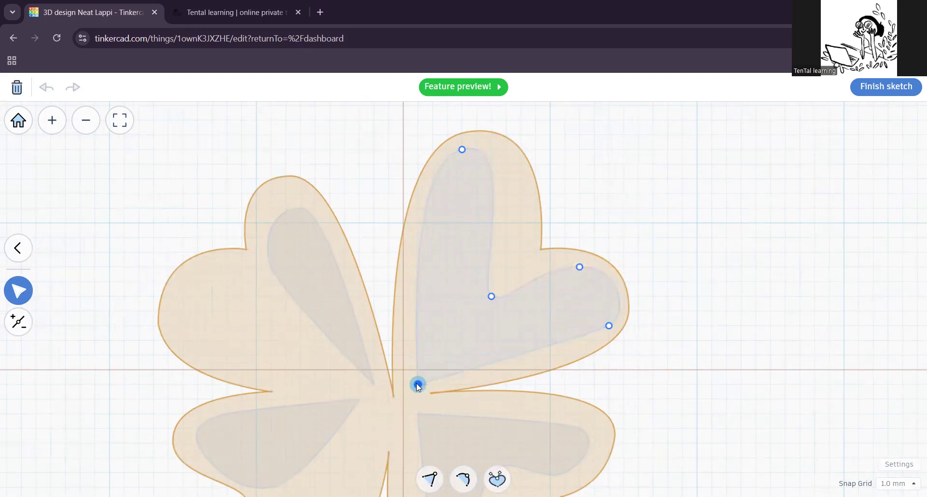
click(609, 326)
mouse_move(608, 326)
mouse_down()
mouse_move(563, 356)
mouse_move(596, 348)
mouse_up()
middle_drag(664, 401, 627, 282)
click(627, 285)
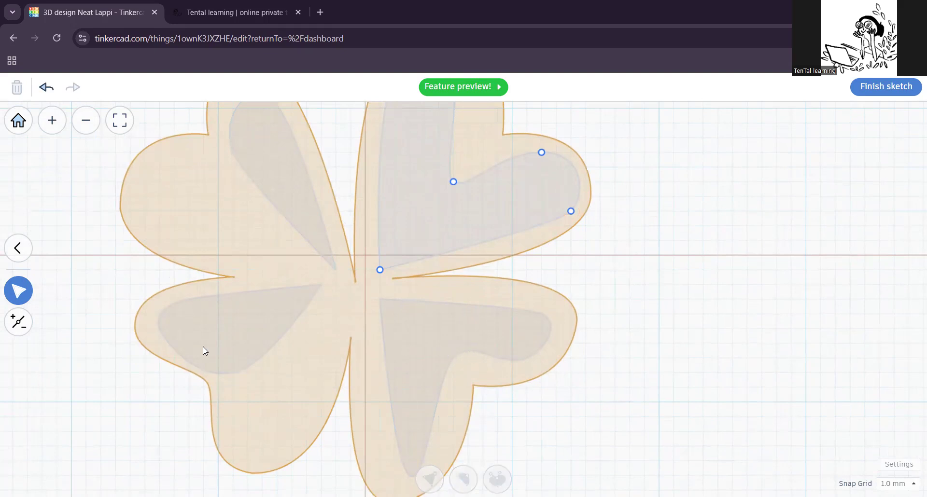
click(18, 248)
Step: In the lower-right outline, move the notch point 1 mm down and widen the lowest tip, shifting its point 1 mm left
click(396, 358)
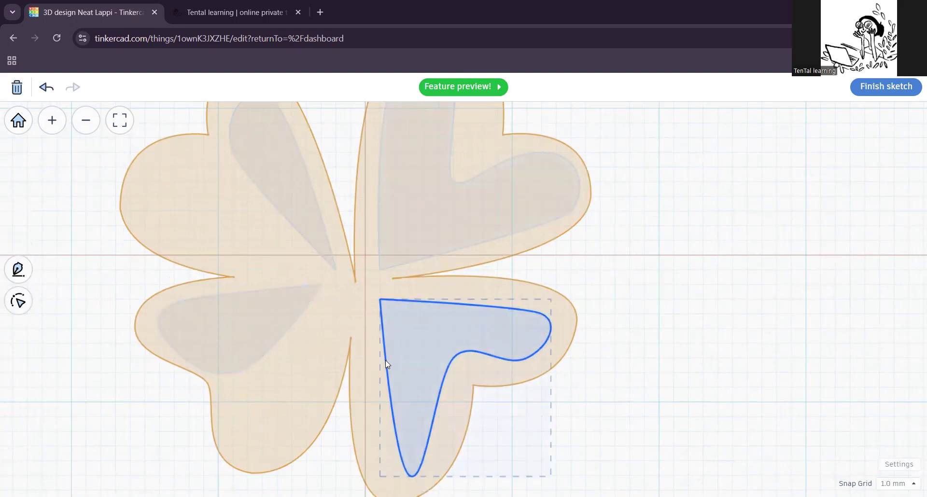
click(19, 301)
click(453, 359)
mouse_move(453, 359)
mouse_down()
mouse_move(428, 358)
mouse_move(452, 372)
mouse_up()
click(409, 475)
mouse_move(348, 425)
mouse_down()
mouse_move(322, 421)
mouse_move(349, 436)
mouse_up()
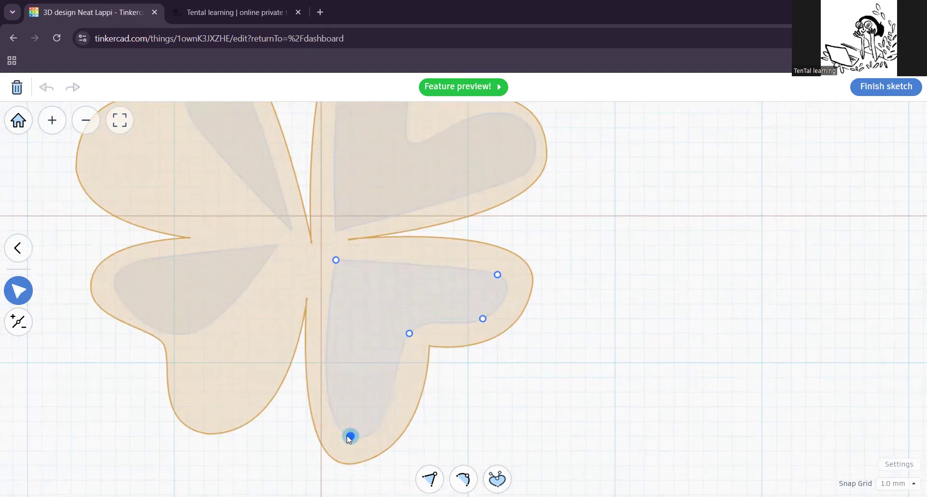
Step: Move the upper outer point of the lower-right outline 1 mm left and finish the sketch
drag(495, 274, 488, 261)
click(484, 319)
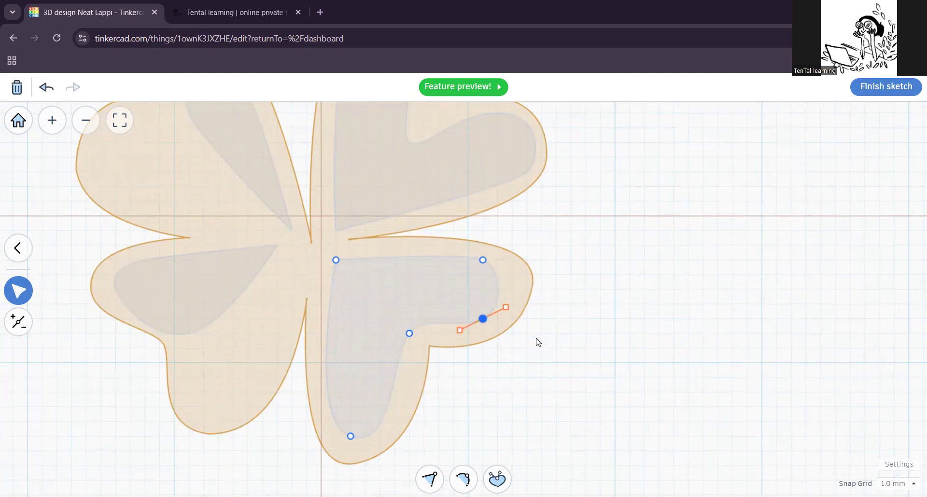
click(560, 346)
click(483, 260)
drag(475, 263, 485, 274)
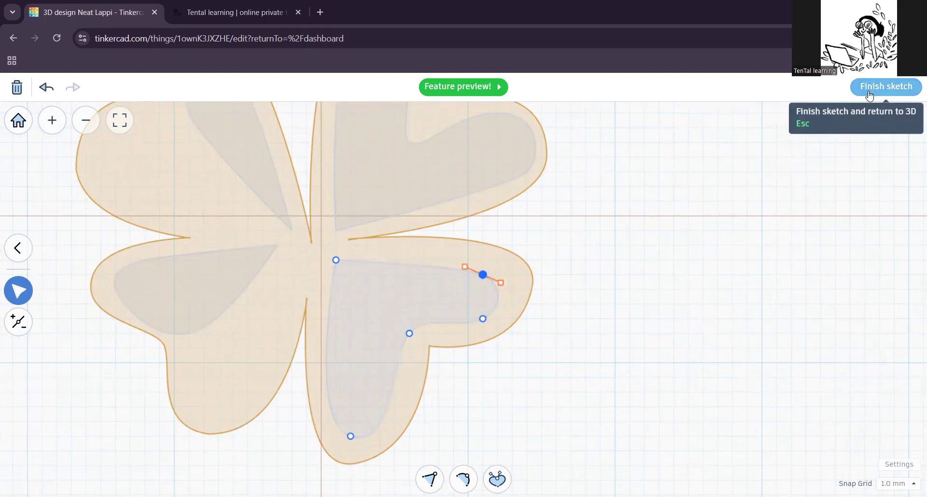
mouse_move(670, 194)
middle_down()
mouse_move(690, 271)
mouse_move(715, 276)
middle_up()
scroll(670, 263, down, 1)
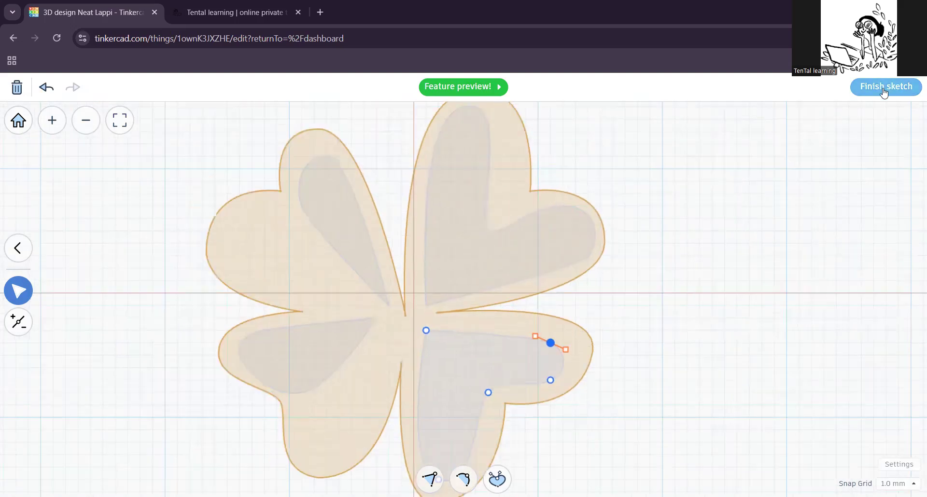
click(891, 86)
Step: Show all hidden shapes and examine the stripes and round holes on the finished clovers' leaves
right_drag(562, 340, 584, 372)
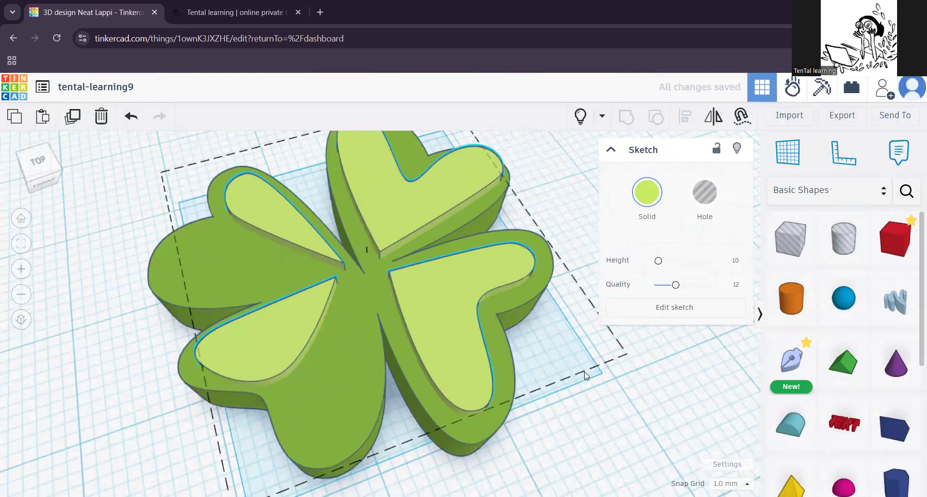
right_drag(638, 398, 599, 410)
right_drag(534, 391, 555, 378)
scroll(555, 378, down, 3)
click(581, 118)
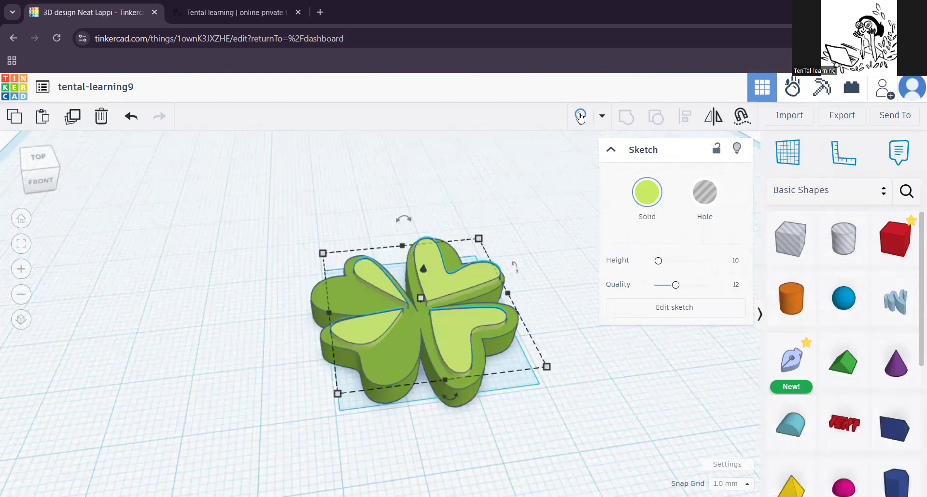
scroll(432, 333, down, 2)
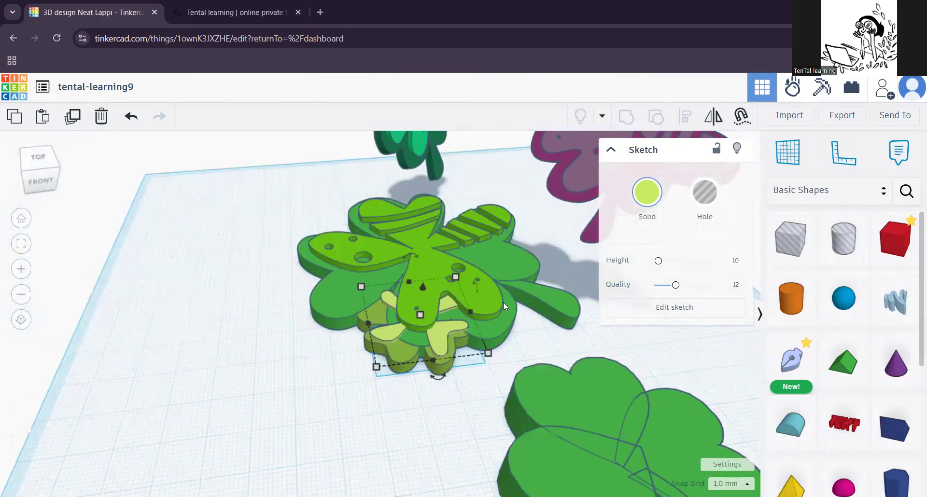
scroll(427, 321, down, 1)
middle_drag(503, 302, 298, 409)
middle_drag(359, 330, 412, 381)
scroll(420, 376, up, 2)
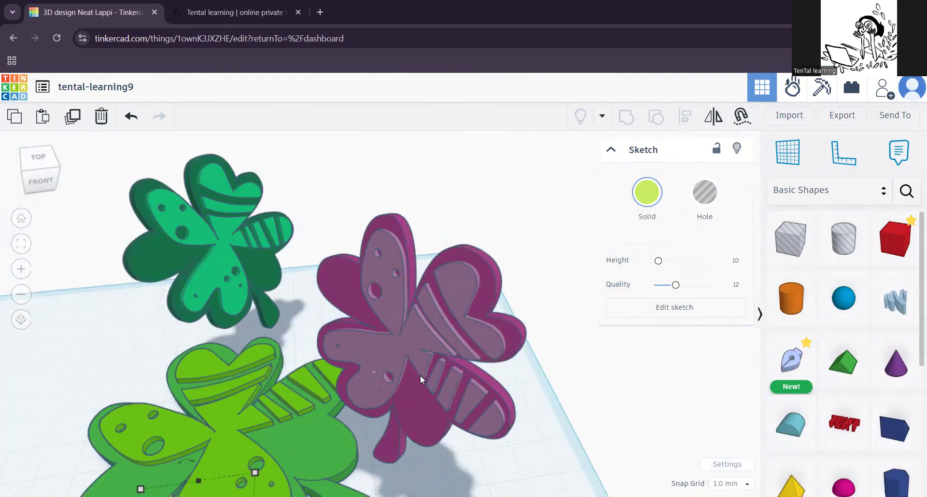
scroll(420, 375, up, 2)
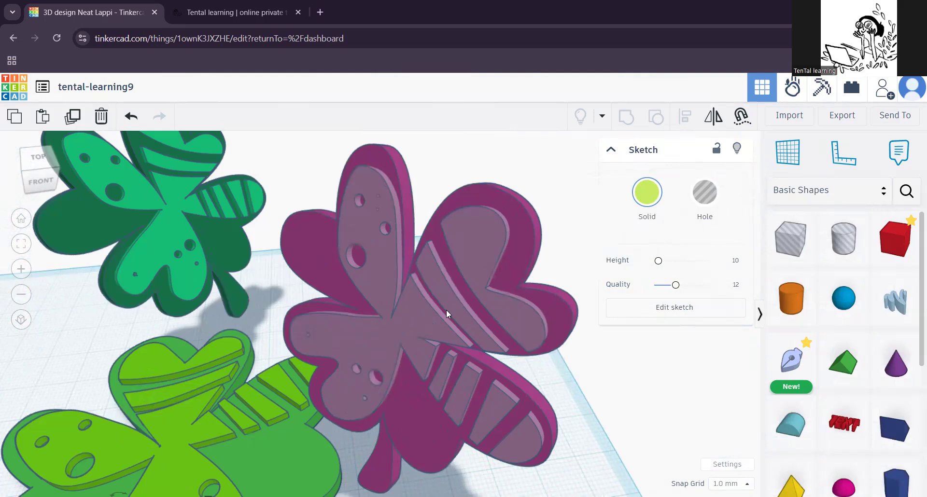
scroll(446, 311, down, 3)
scroll(446, 312, down, 2)
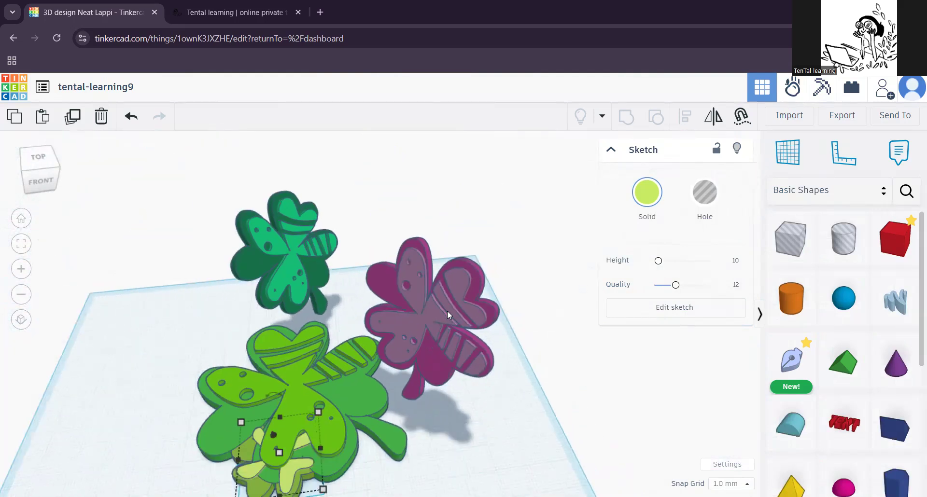
middle_drag(447, 311, 463, 285)
Step: Hide the finished clovers and the remaining green shapes around the clover being modelled
drag(232, 182, 464, 333)
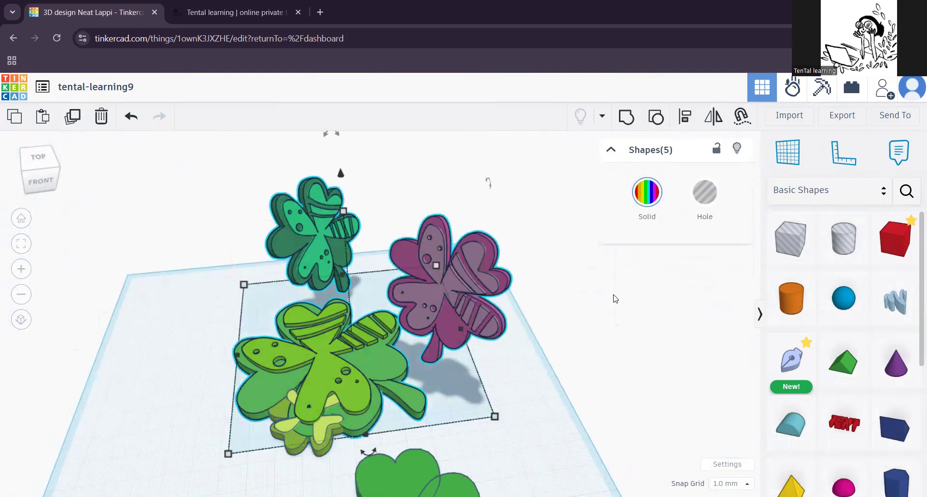
click(736, 148)
middle_drag(481, 364, 513, 227)
drag(542, 421, 458, 313)
click(736, 149)
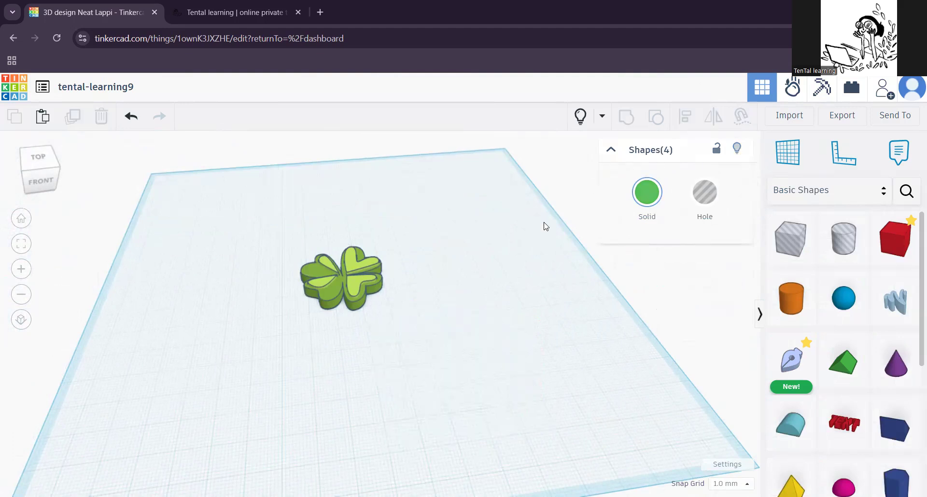
Step: Start a new sketch on the clover's top, near the upper-right leaf
scroll(333, 319, up, 5)
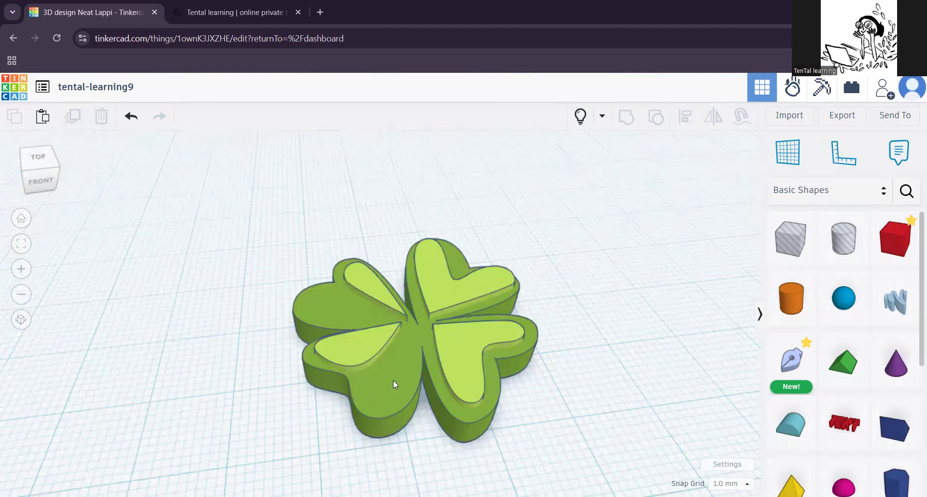
scroll(393, 380, up, 3)
scroll(403, 378, down, 2)
right_drag(404, 370, 354, 330)
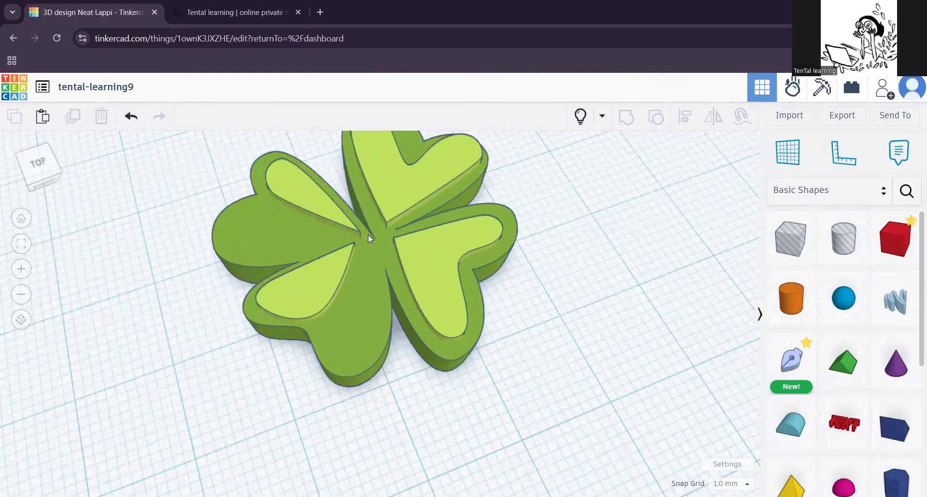
right_drag(368, 234, 427, 227)
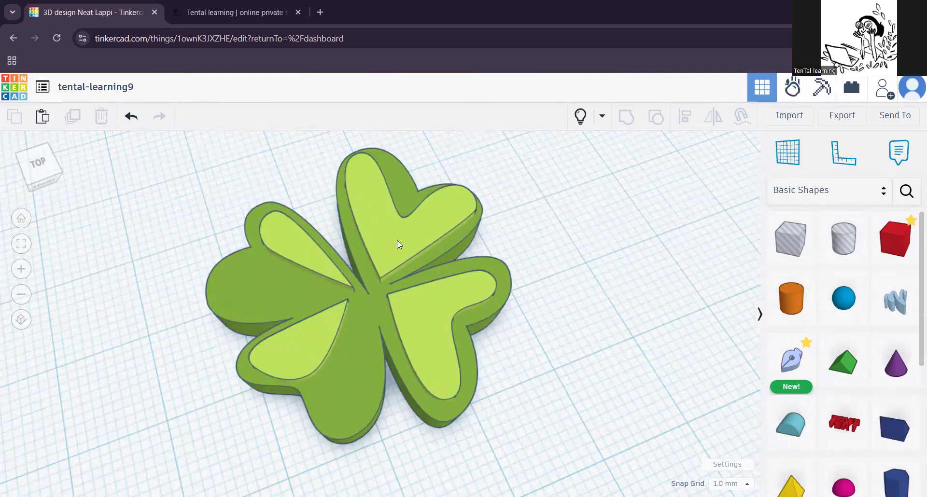
mouse_move(792, 361)
mouse_down()
mouse_move(394, 206)
mouse_move(413, 229)
mouse_up()
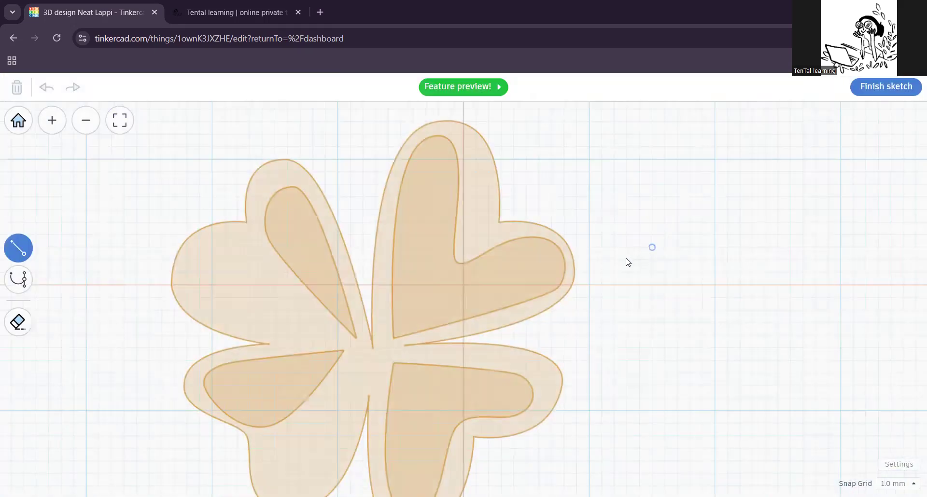
mouse_move(527, 300)
right_down()
mouse_move(564, 255)
mouse_move(495, 269)
mouse_move(506, 264)
right_up()
scroll(562, 259, down, 1)
scroll(564, 263, down, 1)
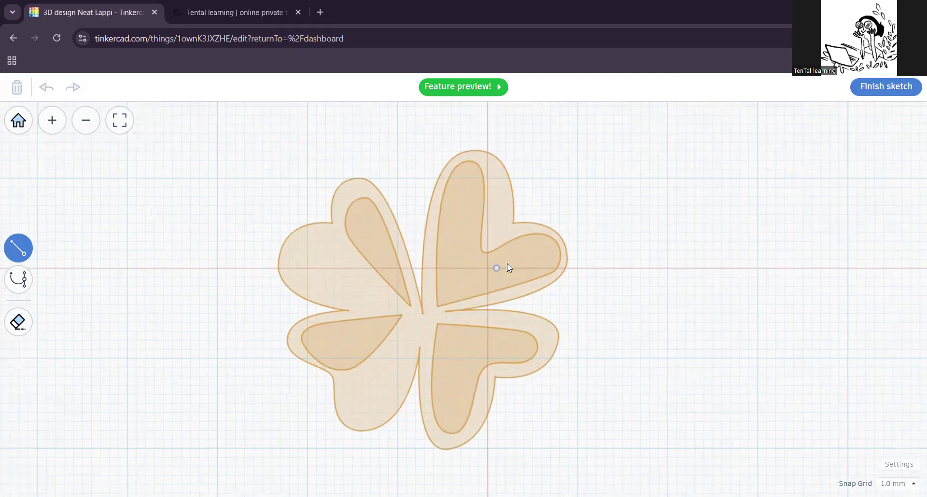
Step: Draw a 1 mm square inside the right lobe of the upper-right leaf's inner detail
scroll(506, 262, up, 1)
scroll(505, 262, up, 2)
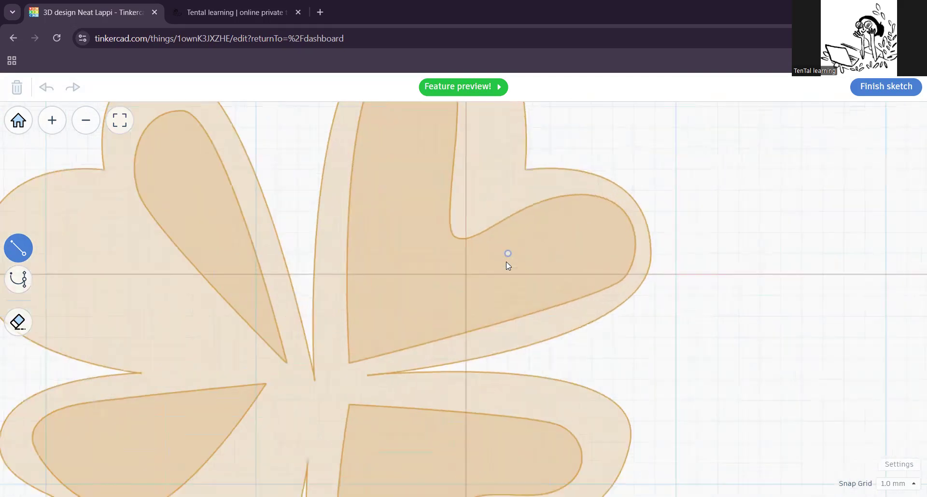
click(529, 233)
click(529, 233)
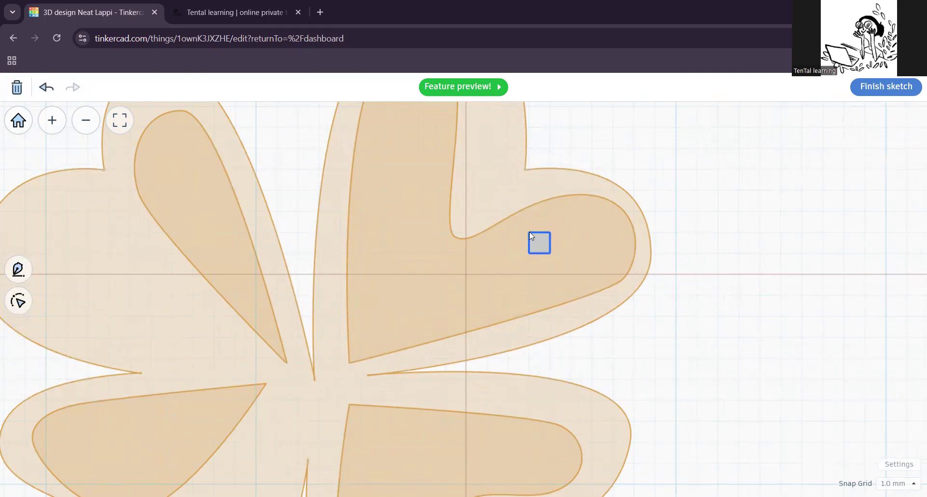
Step: Change all four corner points of the 1 mm square to smooth to round it into a circle
drag(578, 266, 499, 207)
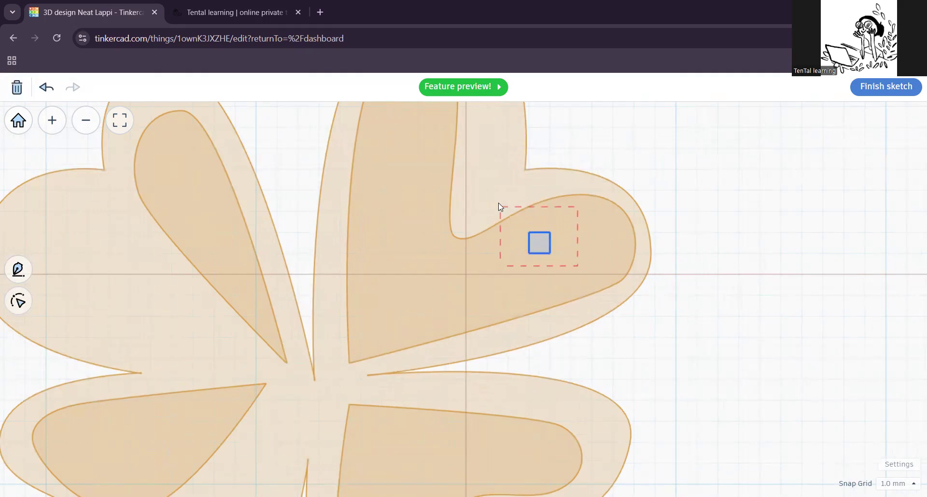
double_click(536, 243)
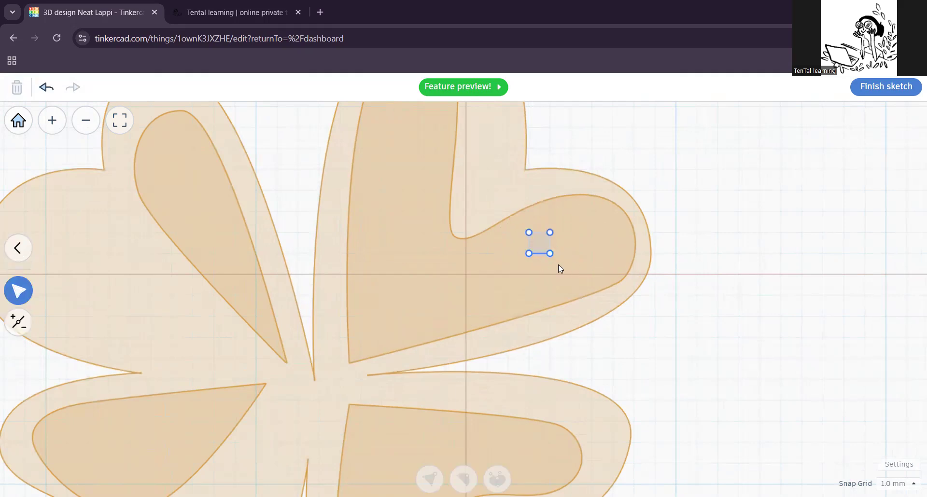
drag(519, 251, 498, 211)
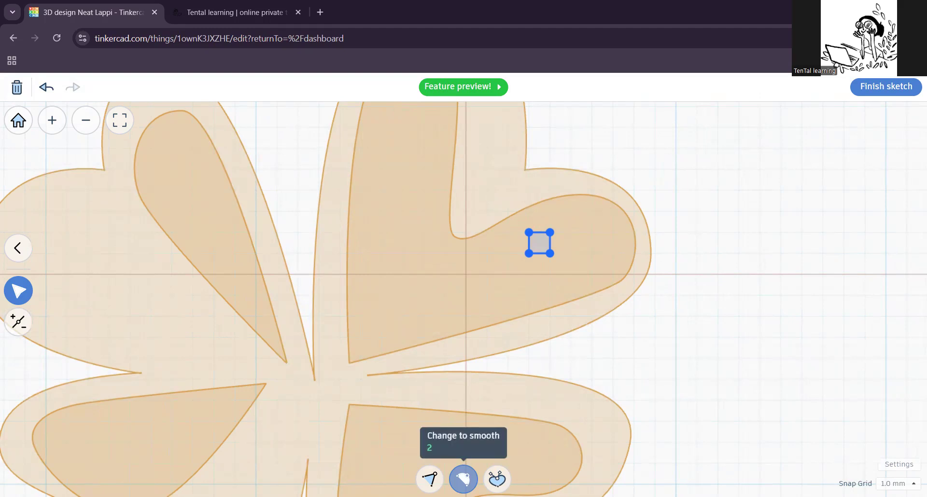
click(462, 479)
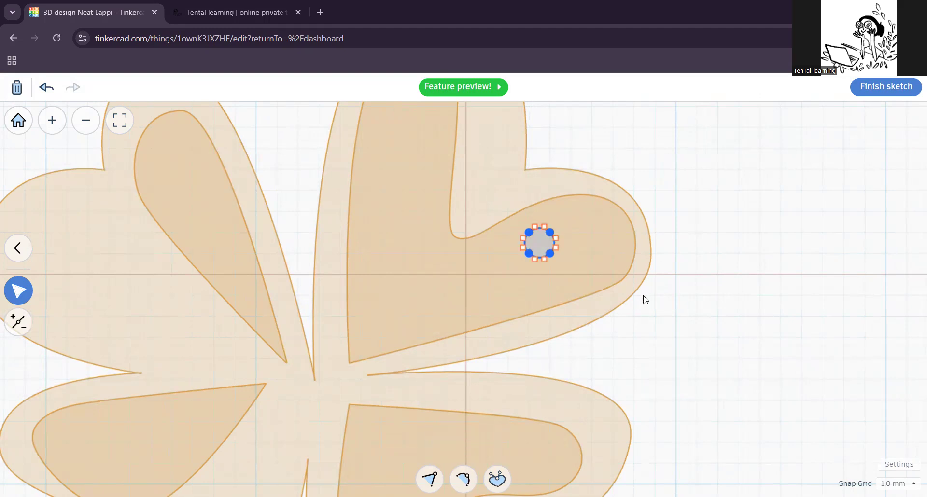
click(668, 265)
scroll(668, 279, down, 5)
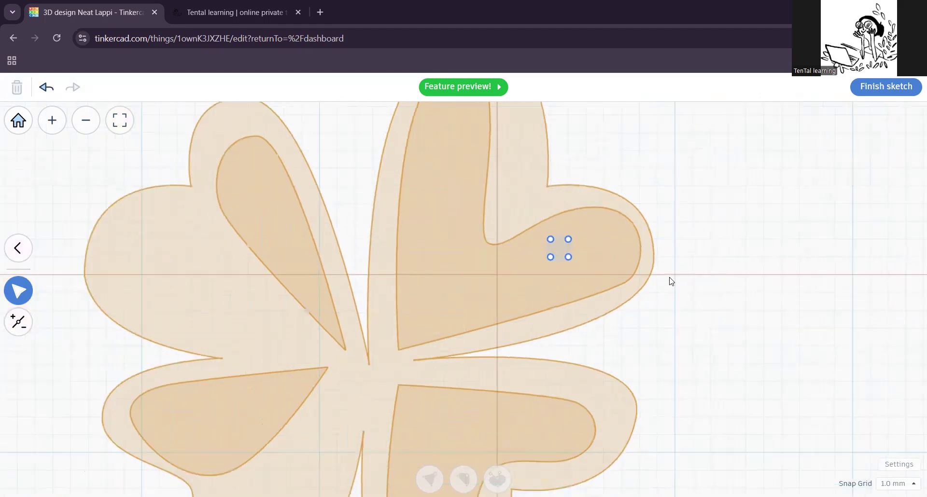
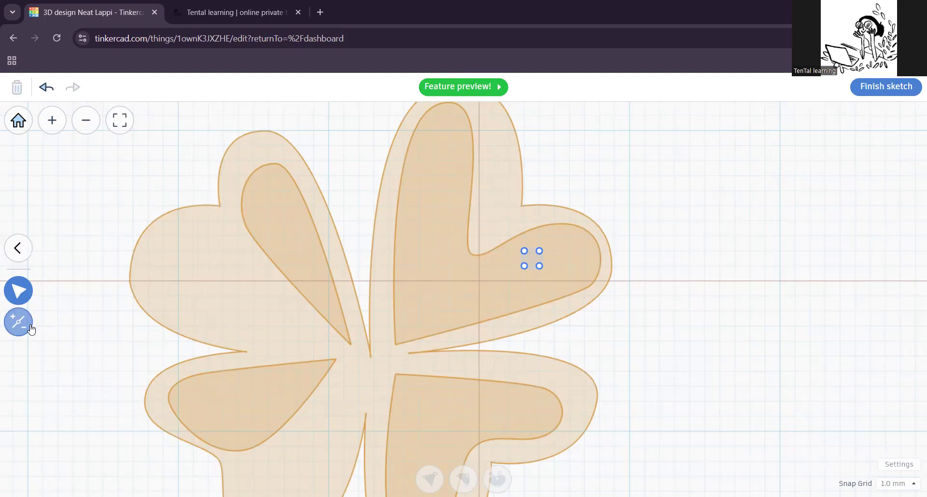
Step: Draw a 2 mm square below the notch of the upper-right leaf's inner detail
click(18, 248)
click(19, 270)
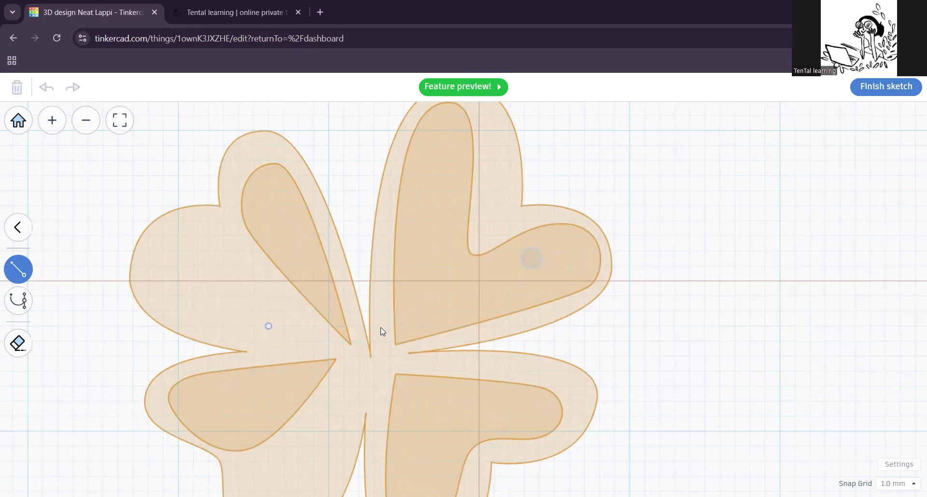
click(18, 228)
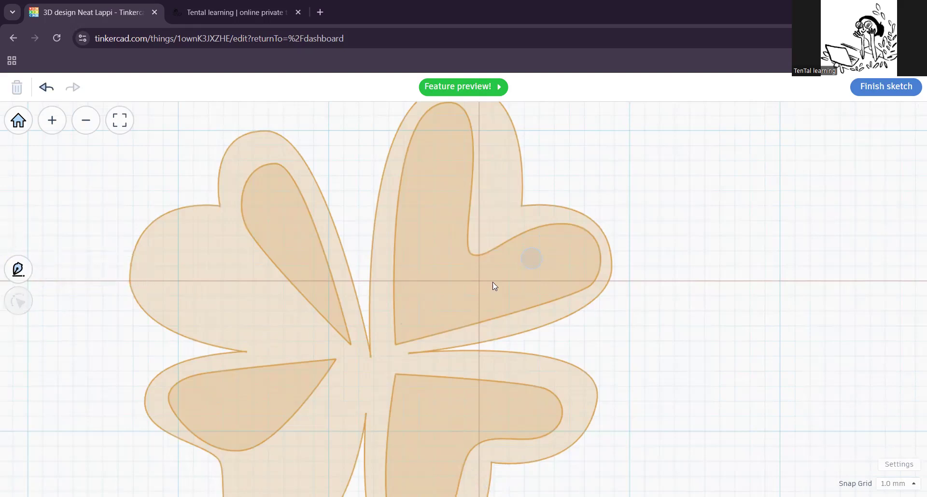
scroll(448, 301, up, 2)
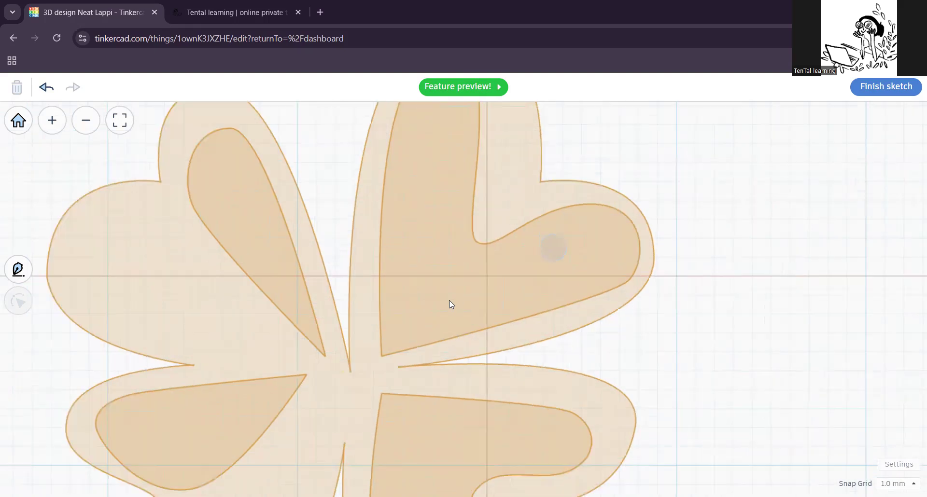
click(19, 269)
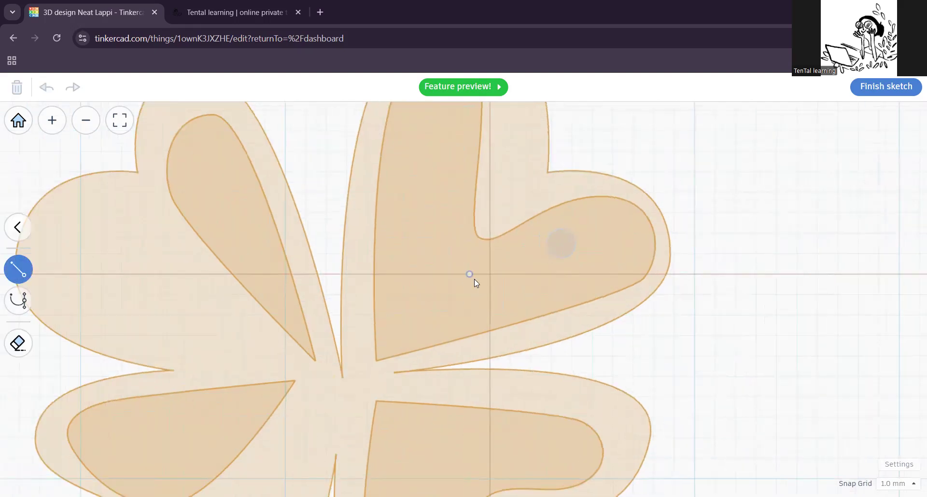
click(490, 315)
click(489, 273)
click(454, 274)
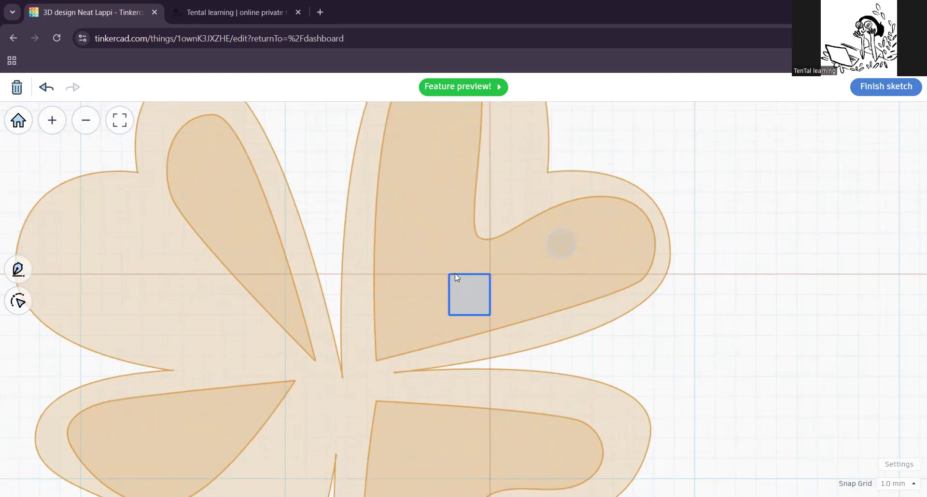
mouse_move(459, 265)
middle_down()
mouse_move(500, 345)
mouse_move(499, 364)
middle_up()
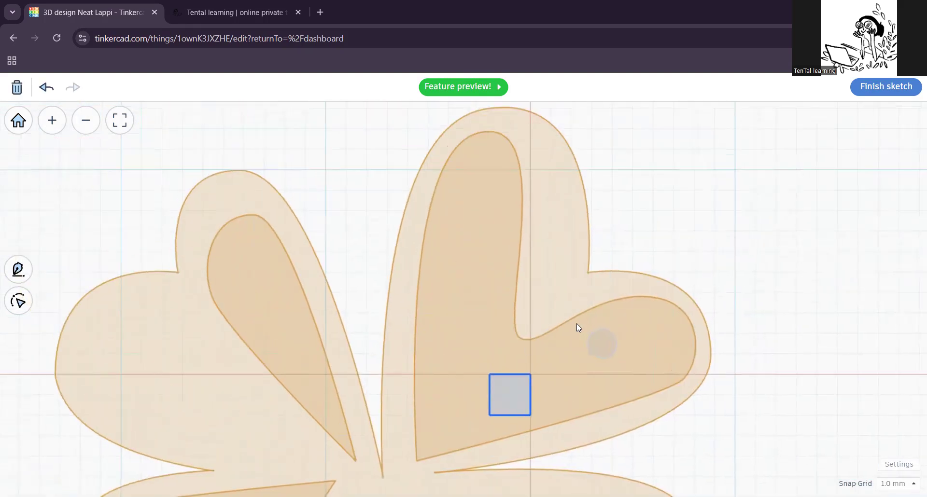
click(565, 394)
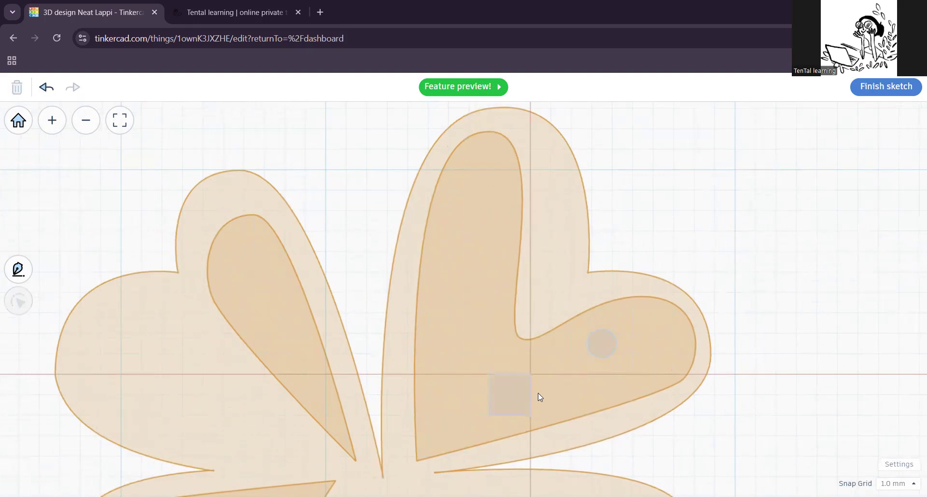
Step: Draw another 1 mm square on the upper-right leaf and move it above and to the left of the 2 mm square
click(19, 269)
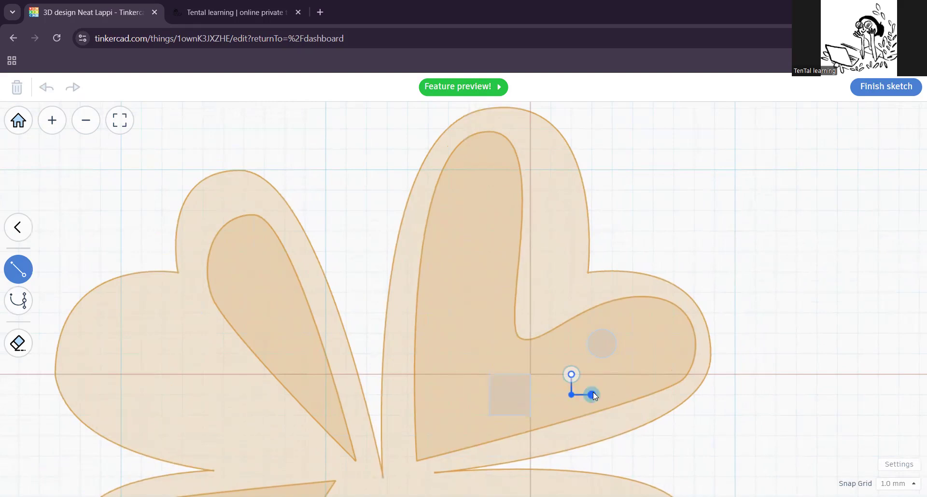
click(572, 375)
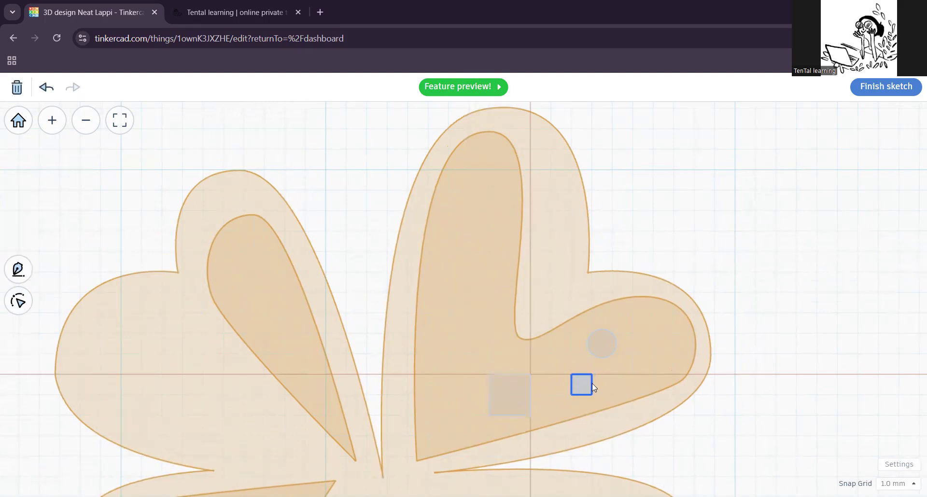
drag(587, 391, 514, 326)
drag(470, 352, 470, 352)
drag(432, 317, 553, 433)
scroll(526, 306, down, 5)
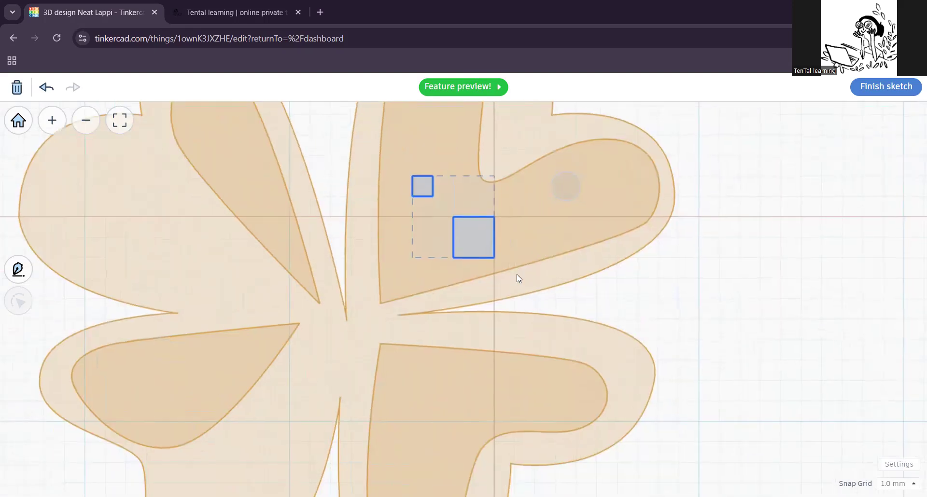
Step: Change all four corner points of the second 1 mm square to smooth to form a small circle
scroll(484, 317, down, 3)
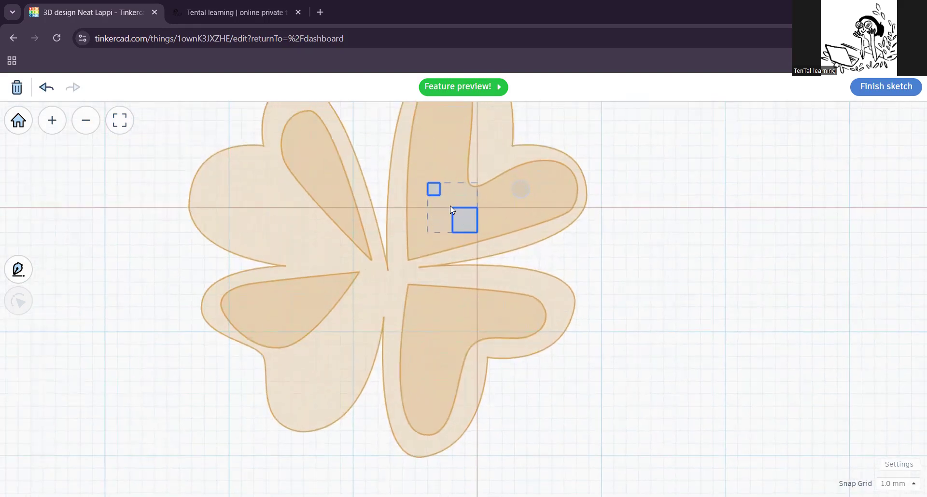
click(434, 145)
click(433, 188)
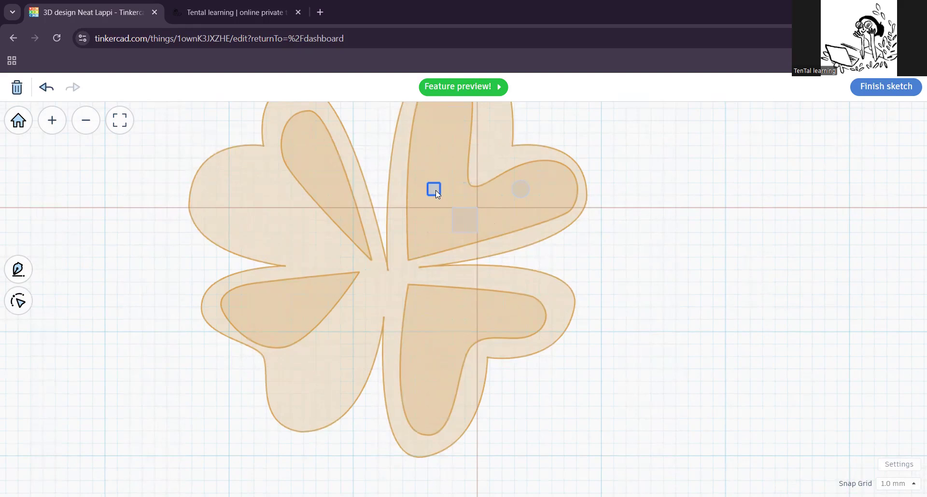
double_click(435, 190)
drag(416, 169, 444, 209)
click(463, 479)
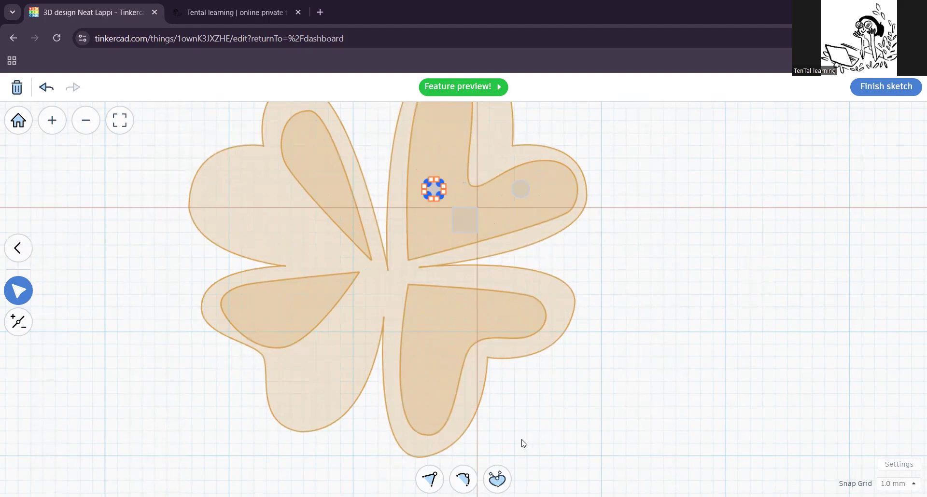
Step: Round the 2 mm square into a circle with smooth corner points and finish the sketch
click(459, 224)
double_click(467, 223)
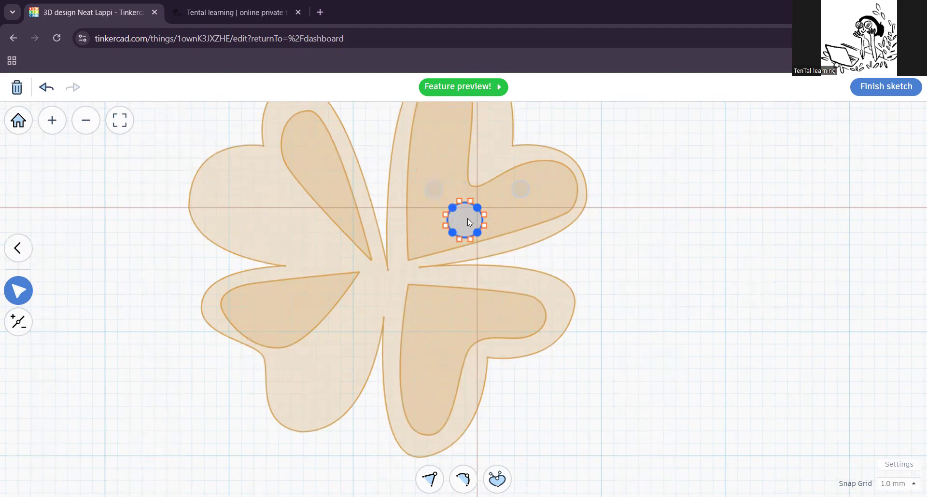
click(565, 258)
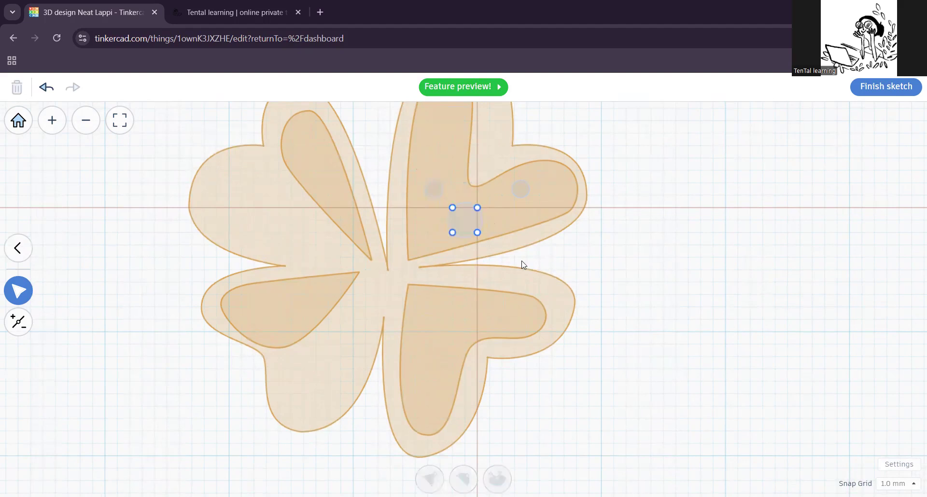
scroll(516, 249, up, 1)
scroll(518, 252, down, 3)
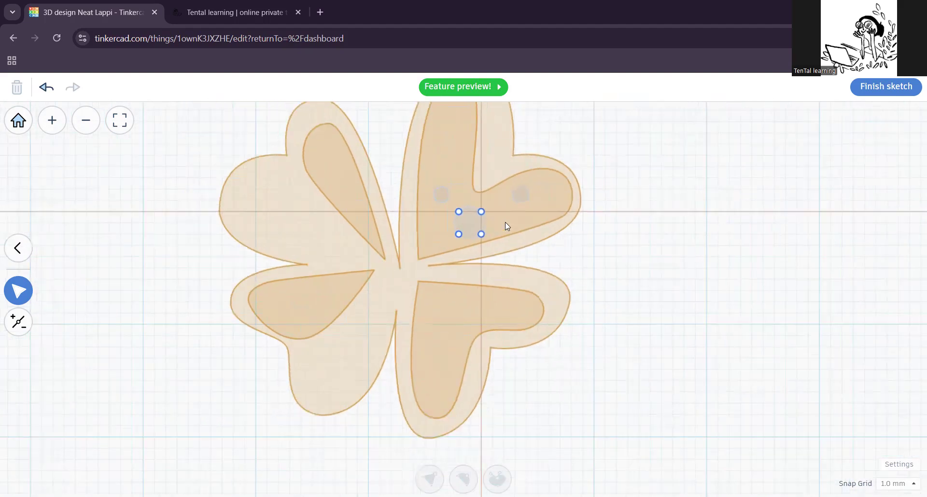
middle_drag(499, 297, 499, 297)
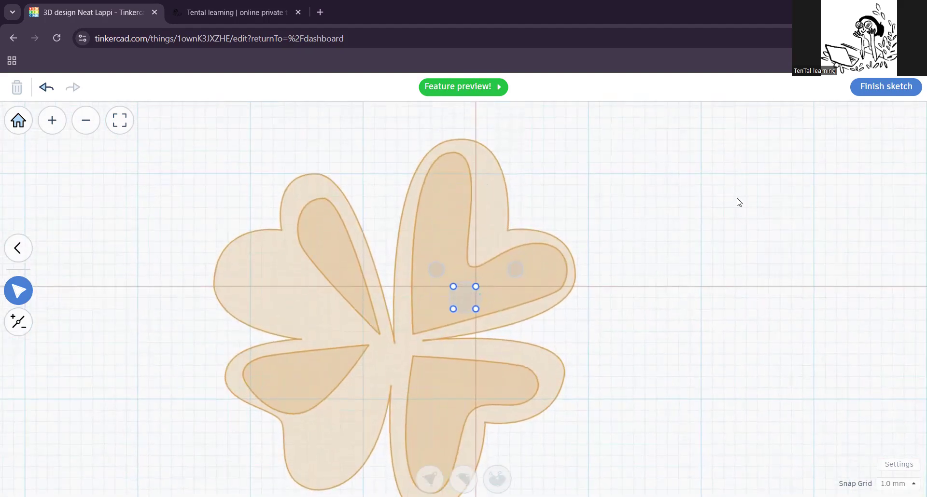
click(885, 87)
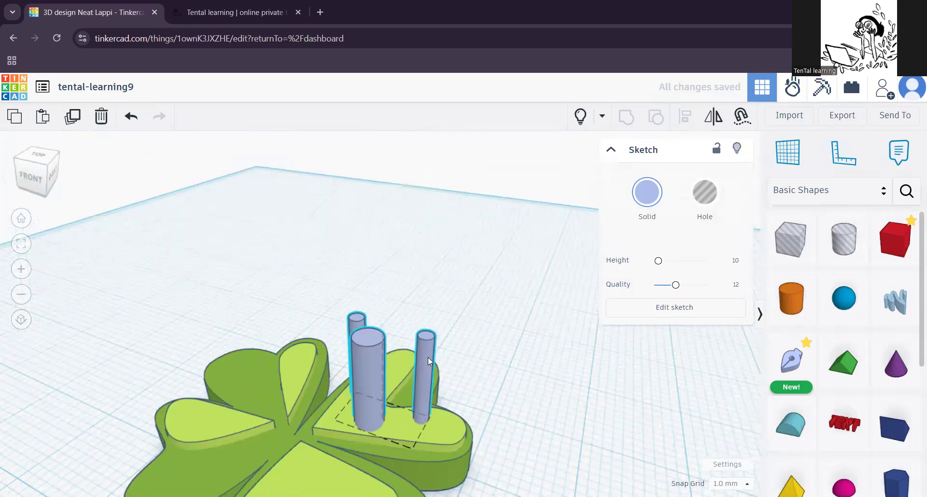
Step: Turn the three cylinders into a hole shape, reduce their height to 7 mm and lower them into the leaf detail
click(704, 193)
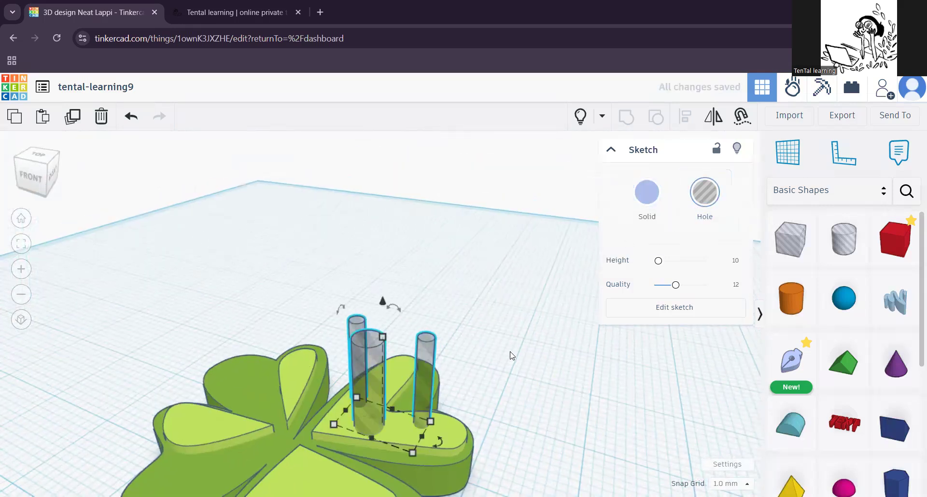
drag(389, 239, 388, 274)
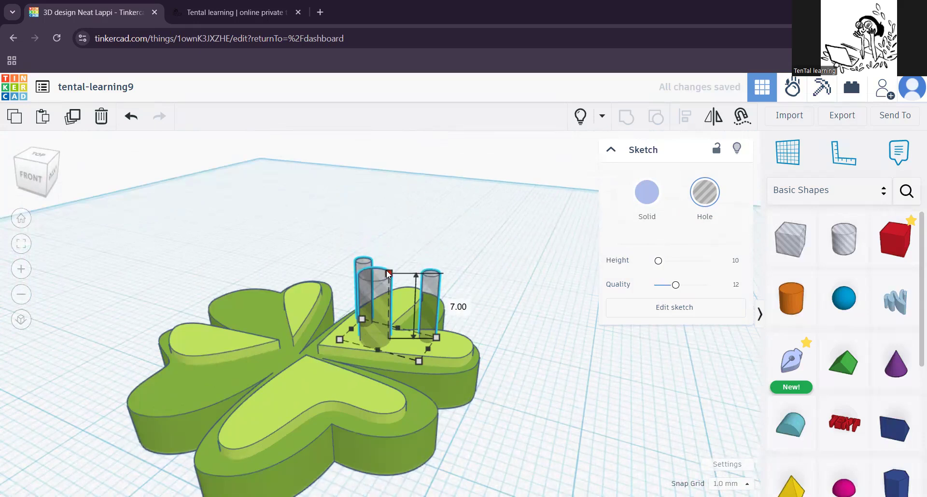
drag(389, 240, 390, 249)
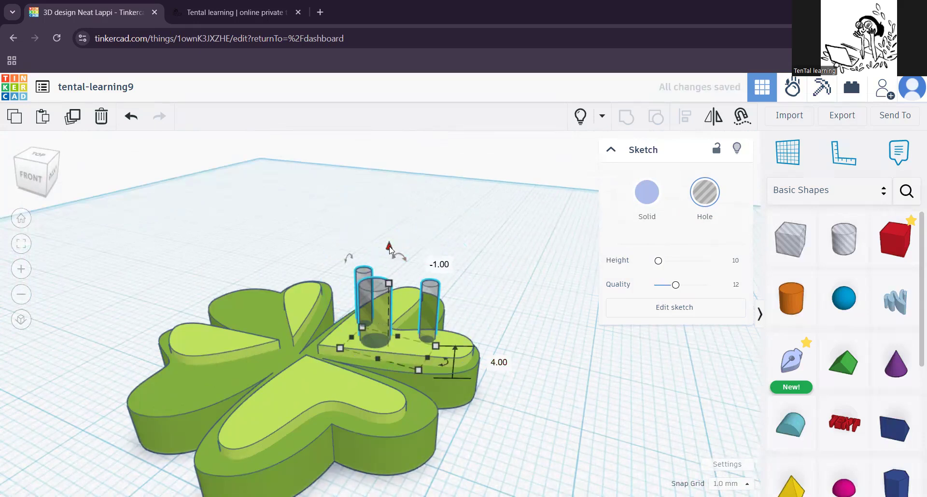
click(522, 316)
Step: Group the hole cylinders with the light green leaf details to cut three round openings
click(432, 305)
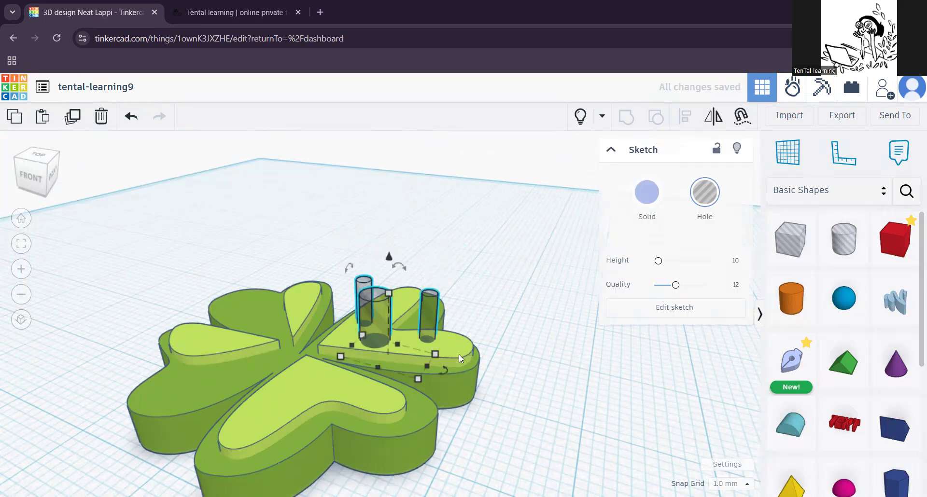
shift+click(459, 354)
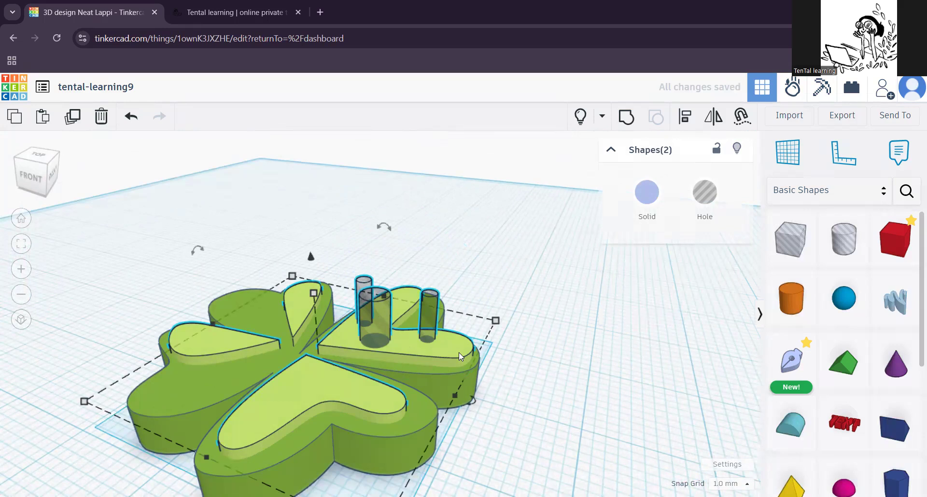
click(626, 124)
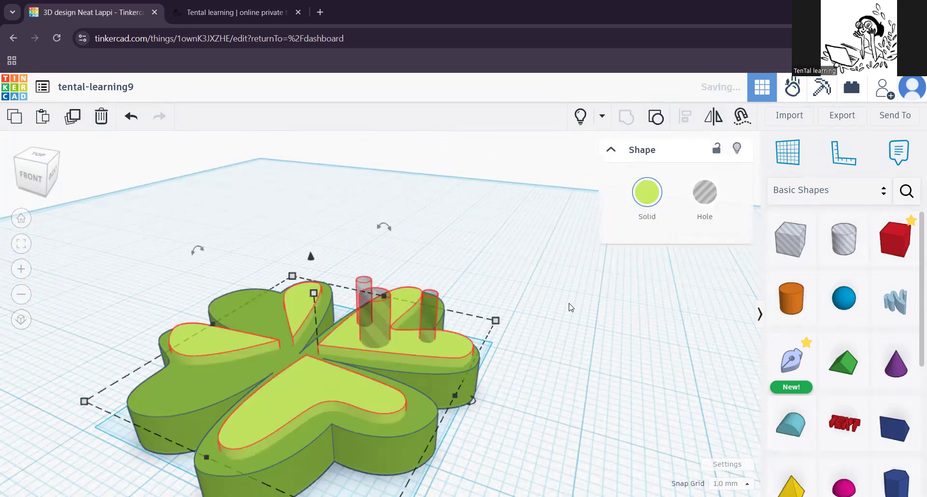
click(529, 284)
right_drag(530, 284, 491, 391)
right_drag(403, 384, 403, 361)
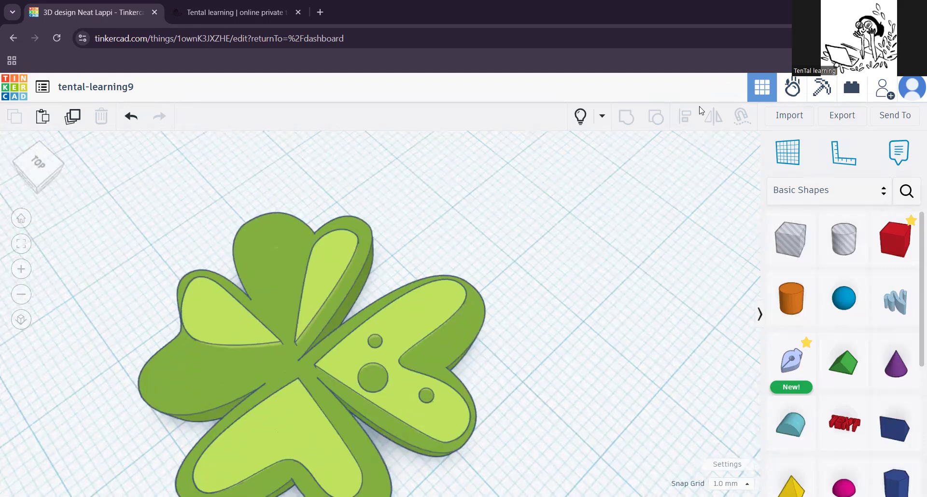
Step: Open the sketch of the dark green clover base for editing
click(378, 343)
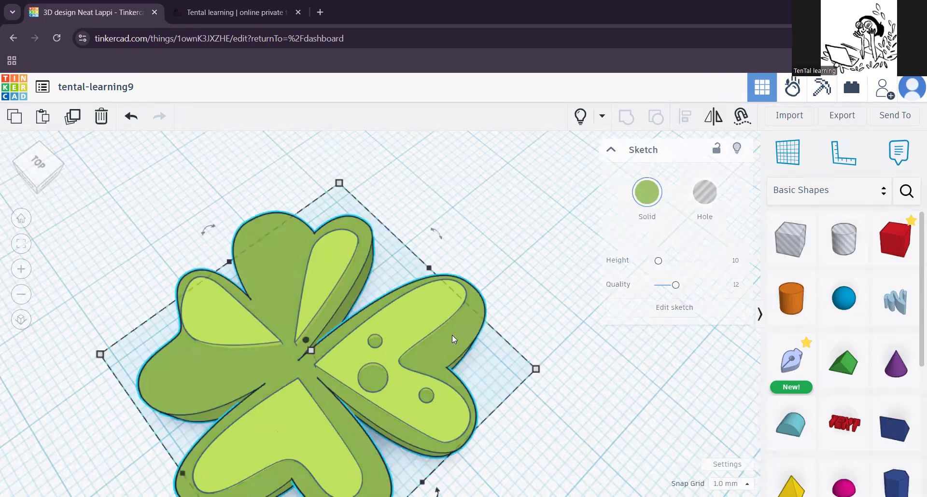
middle_drag(561, 401, 546, 385)
right_drag(556, 377, 359, 383)
click(662, 310)
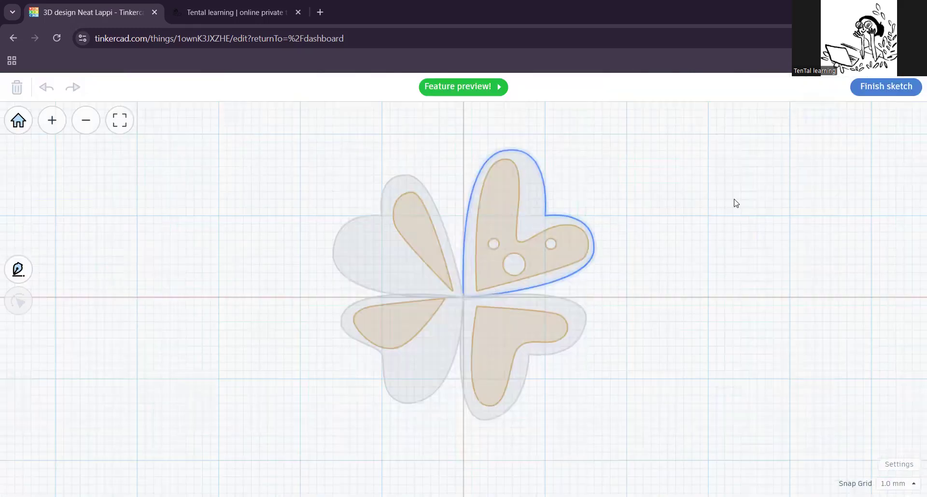
Step: Close the clover base sketch and ungroup the light green leaf details from the three hole cylinders
click(871, 87)
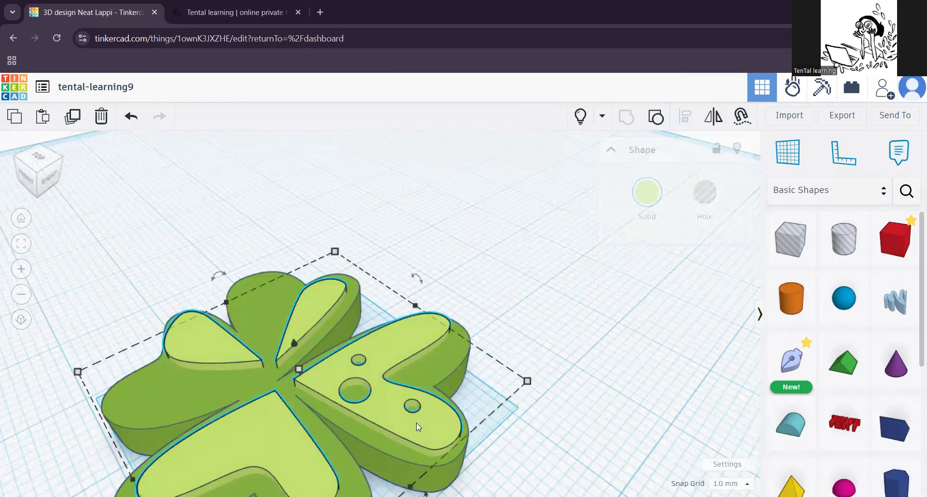
middle_drag(441, 433, 435, 324)
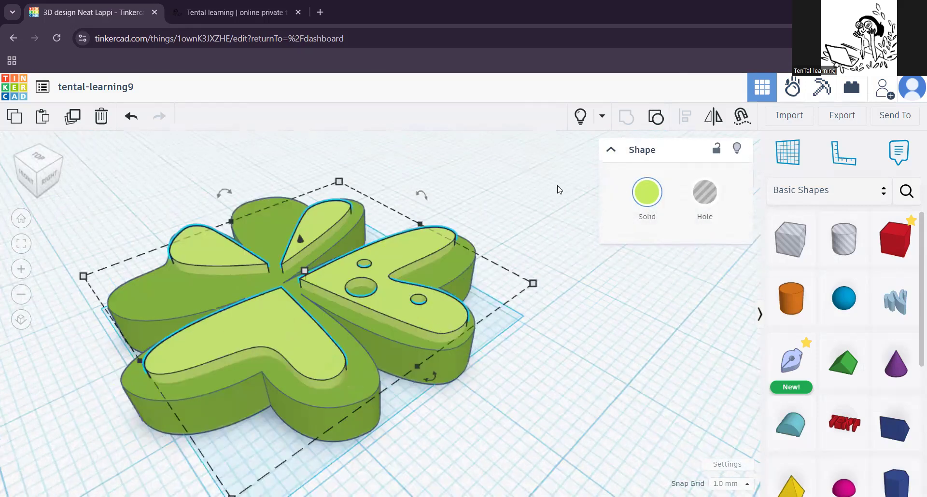
click(655, 120)
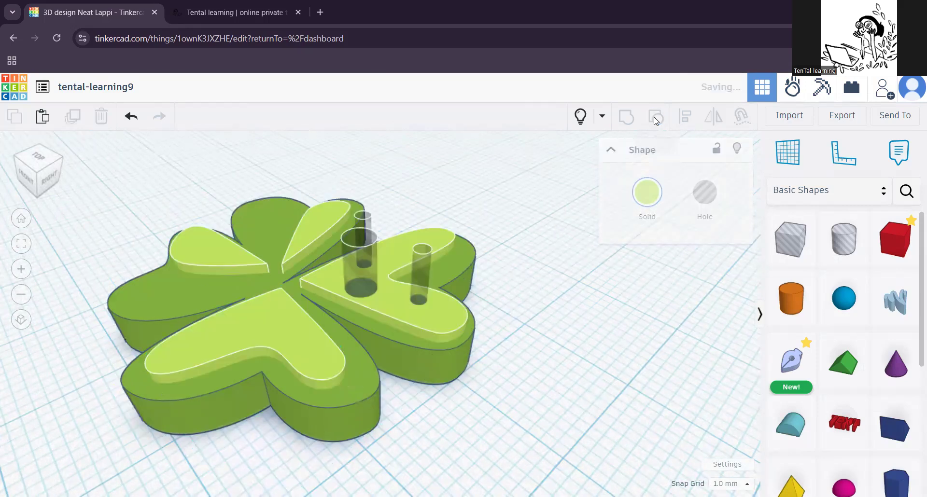
click(589, 357)
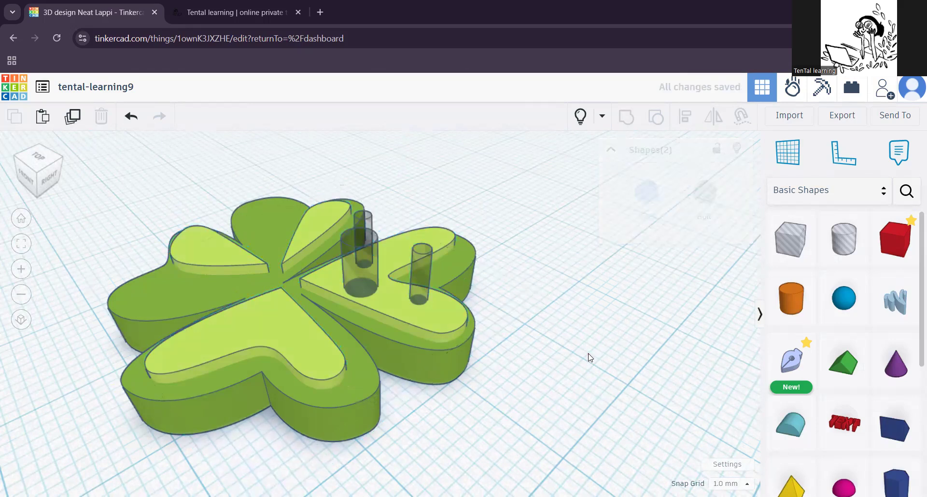
Step: Open the hole cylinders' sketch and draw a thin slanted strip across the lower-left leaf detail
click(421, 257)
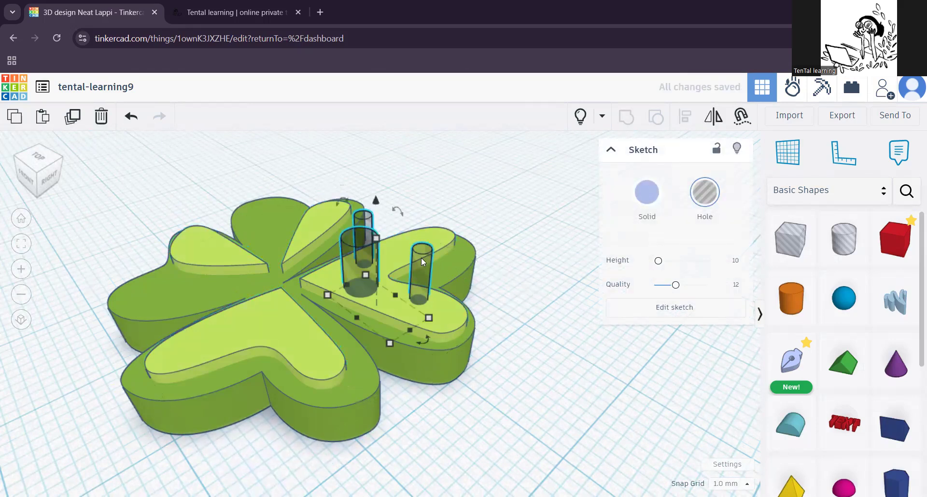
click(673, 308)
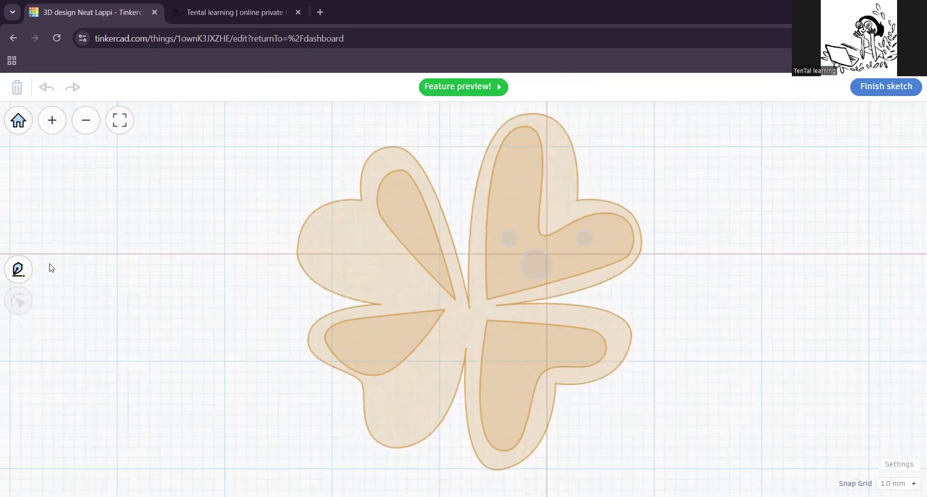
click(21, 269)
click(321, 308)
click(385, 396)
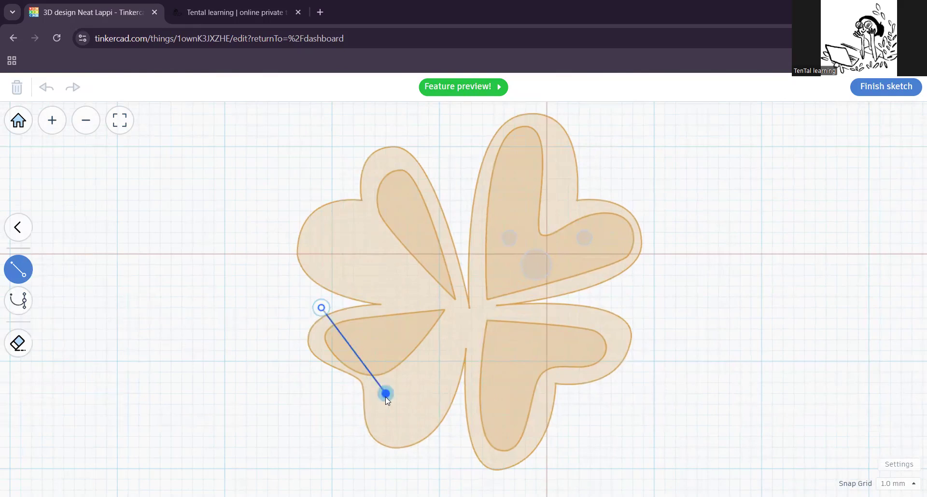
click(402, 392)
click(332, 307)
click(321, 307)
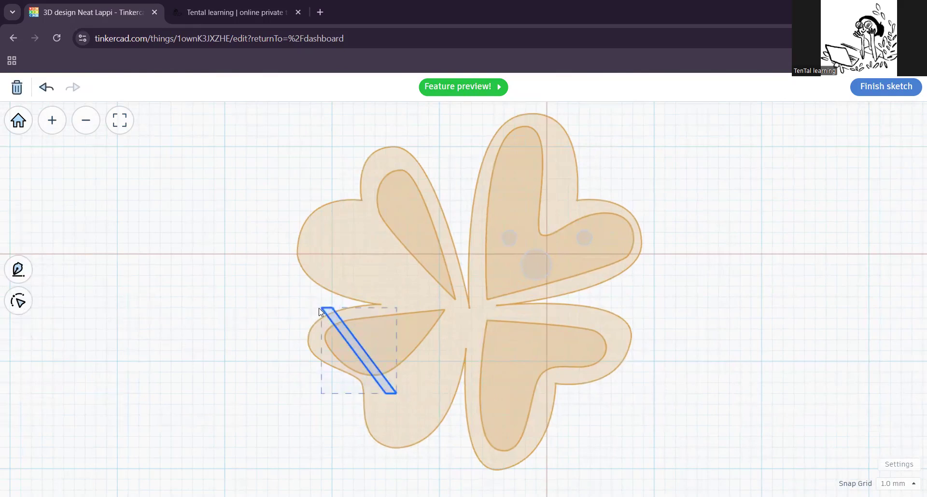
Step: Draw two more thin slanted strips across the lower-left leaf detail, making the one nearest the clover's centre shorter
click(18, 269)
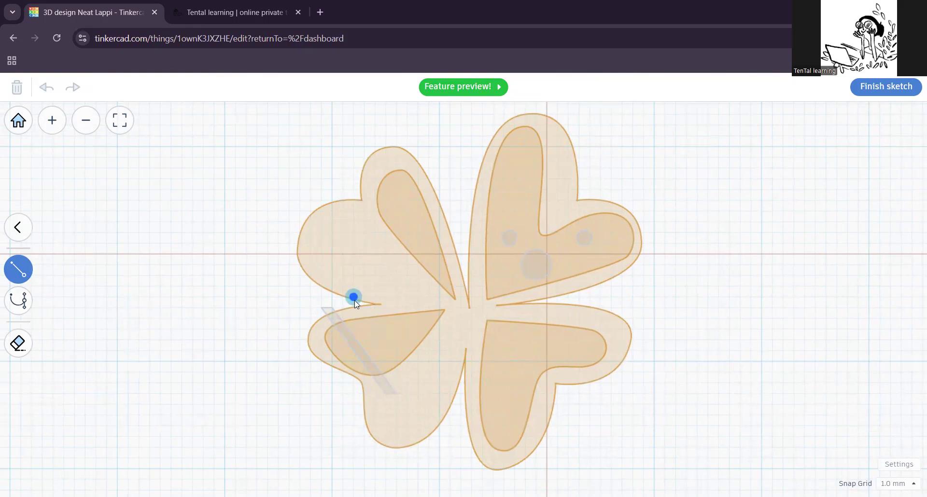
click(407, 383)
click(353, 296)
click(17, 281)
click(408, 308)
click(418, 350)
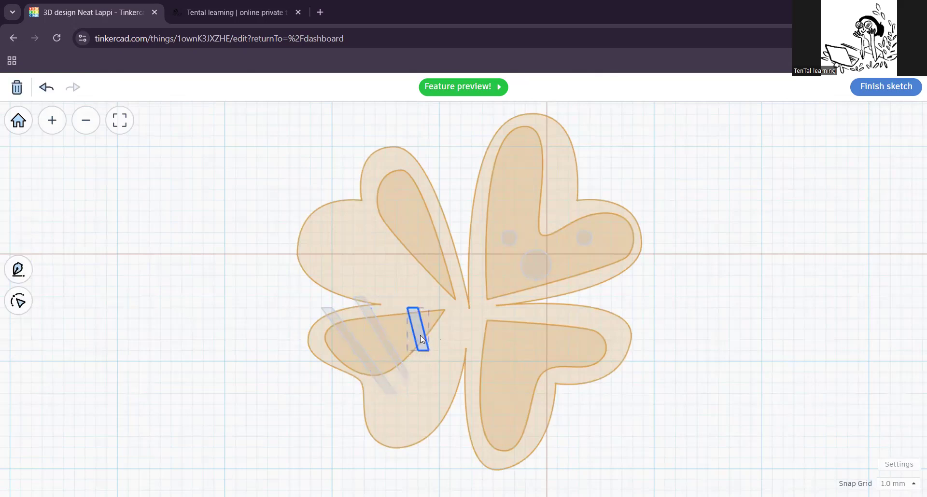
click(246, 340)
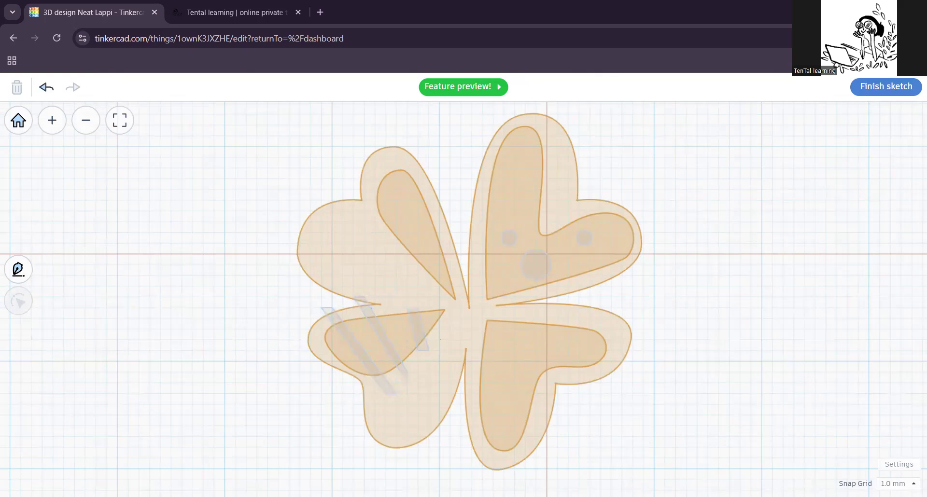
Step: Finish the sketch and lower the hole strips and cylinders into the light green leaf details
click(884, 87)
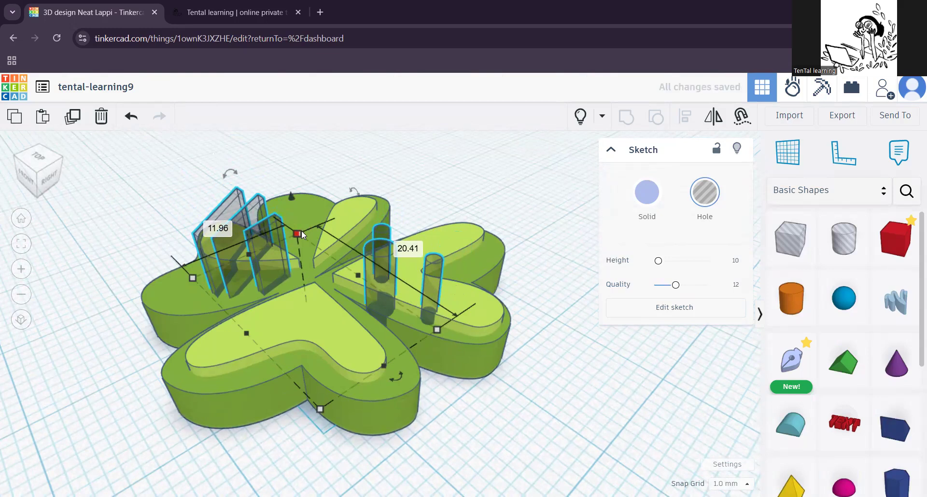
key(ctrl+z)
right_drag(555, 369, 367, 286)
drag(274, 254, 274, 296)
mouse_move(405, 296)
right_down()
mouse_move(467, 286)
mouse_move(412, 336)
mouse_move(510, 352)
right_up()
click(530, 358)
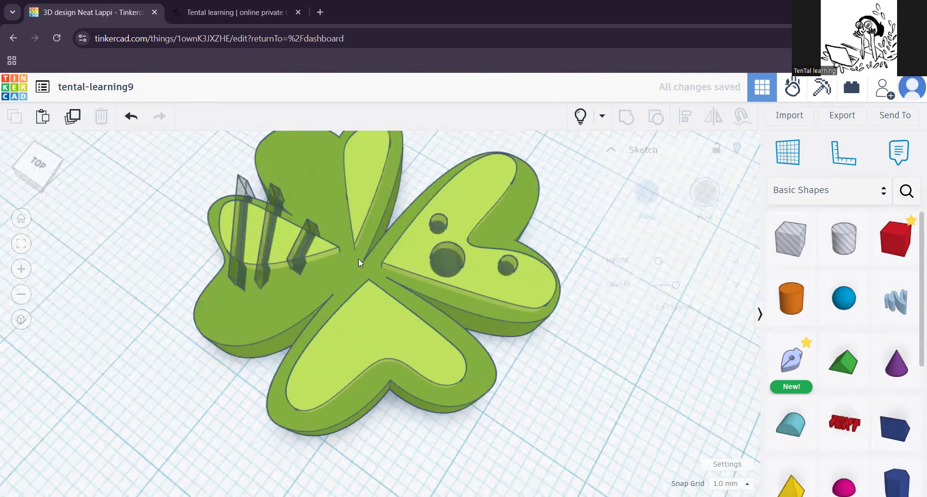
Step: Reopen the sketch of the hole strips and cylinders for editing
middle_drag(358, 260, 351, 300)
right_drag(219, 360, 446, 316)
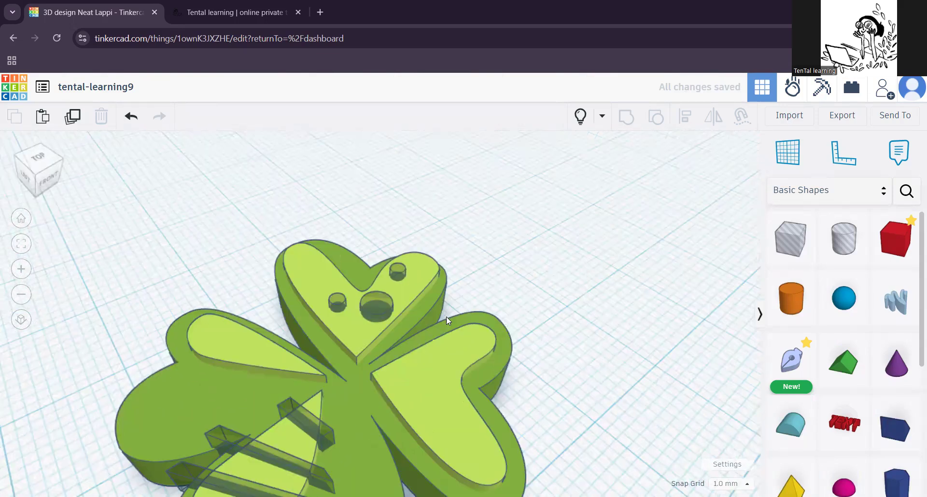
middle_drag(336, 377, 433, 288)
right_drag(304, 323, 355, 366)
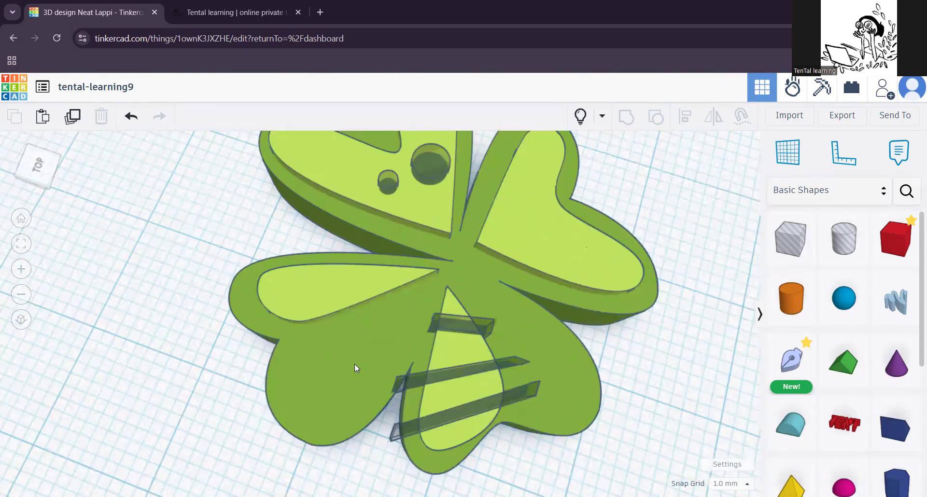
click(440, 327)
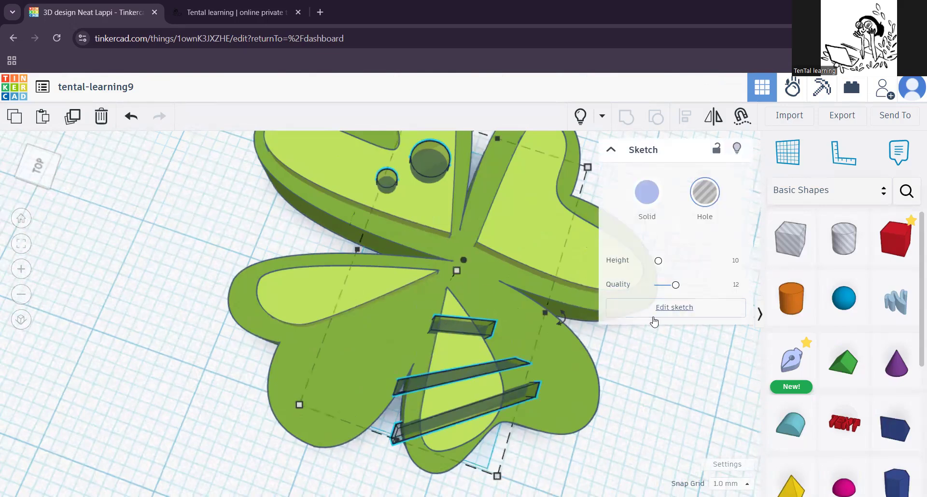
click(646, 315)
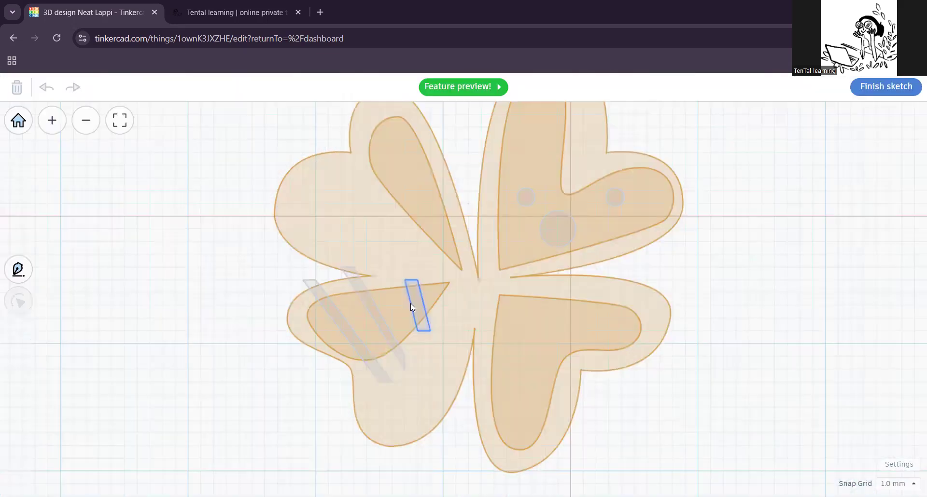
Step: Draw a thin diagonal strip rising across the upper-left leaf detail
click(359, 336)
scroll(447, 295, up, 3)
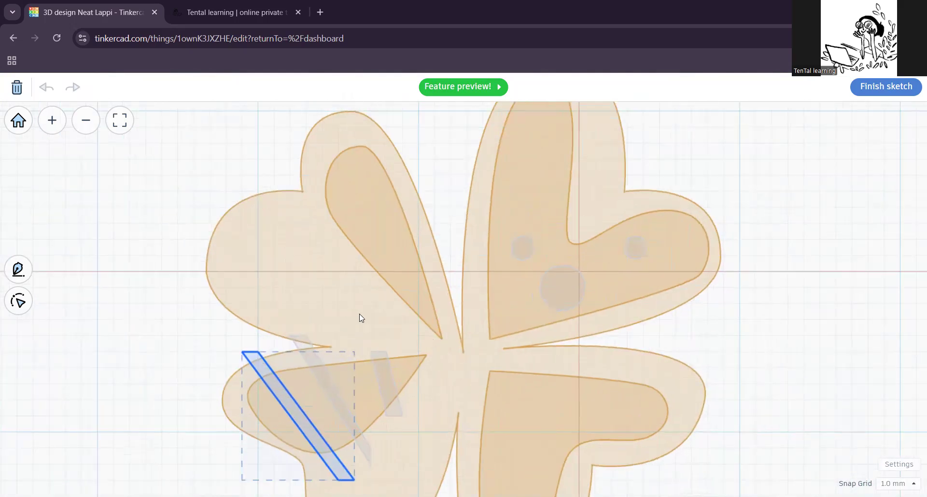
click(28, 271)
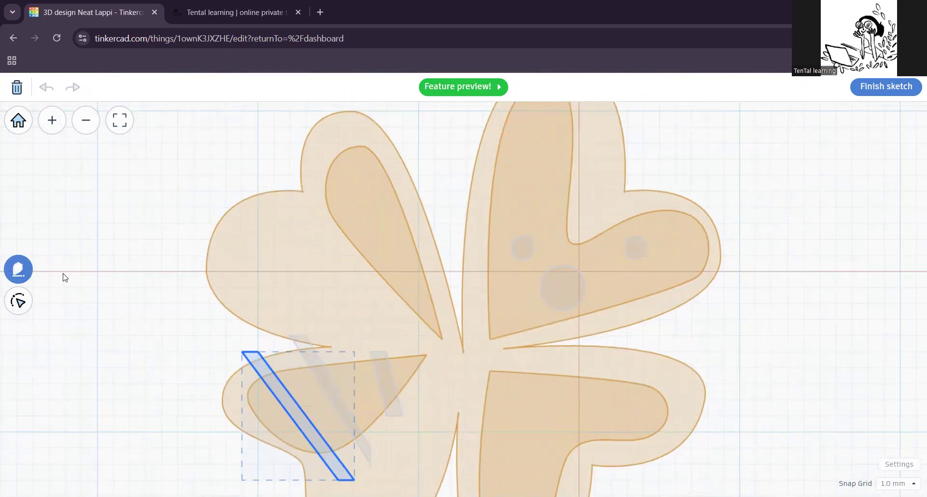
click(306, 256)
click(418, 175)
click(402, 159)
click(306, 239)
click(306, 255)
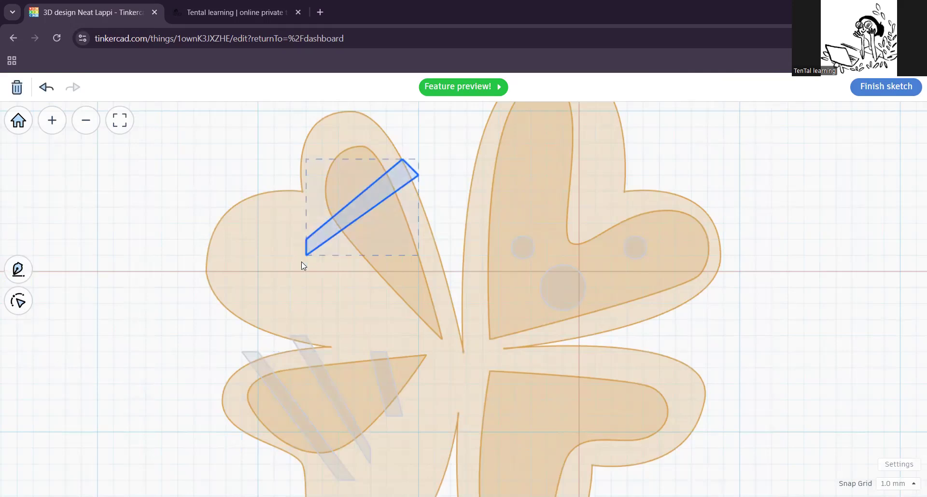
Step: Add a point near the middle of each long edge of the strip on the upper-left leaf detail
click(19, 301)
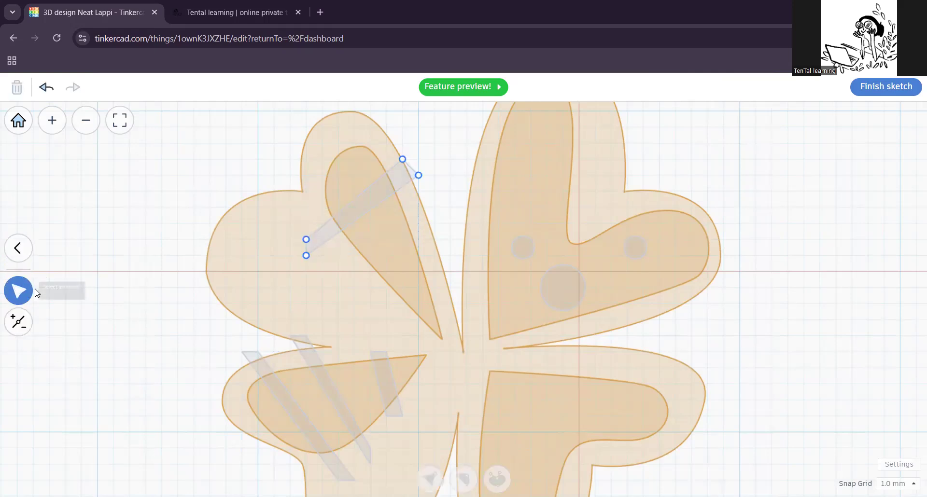
click(25, 250)
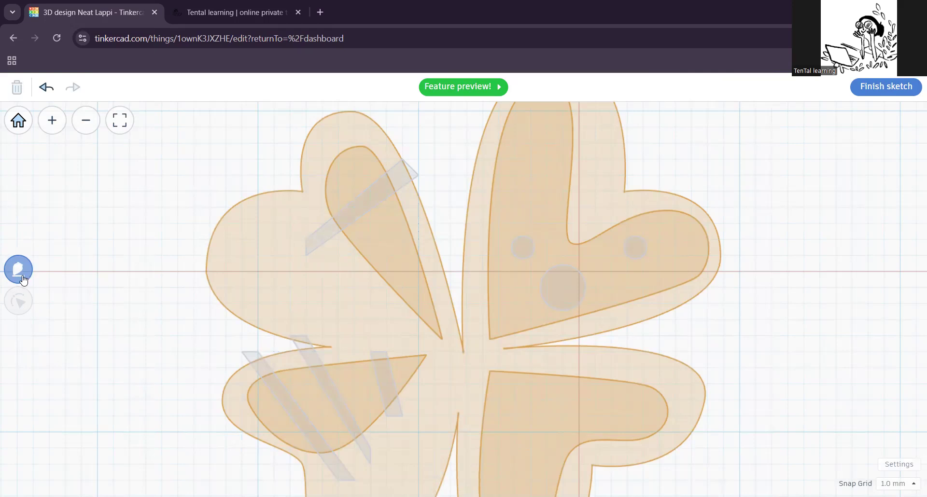
click(330, 236)
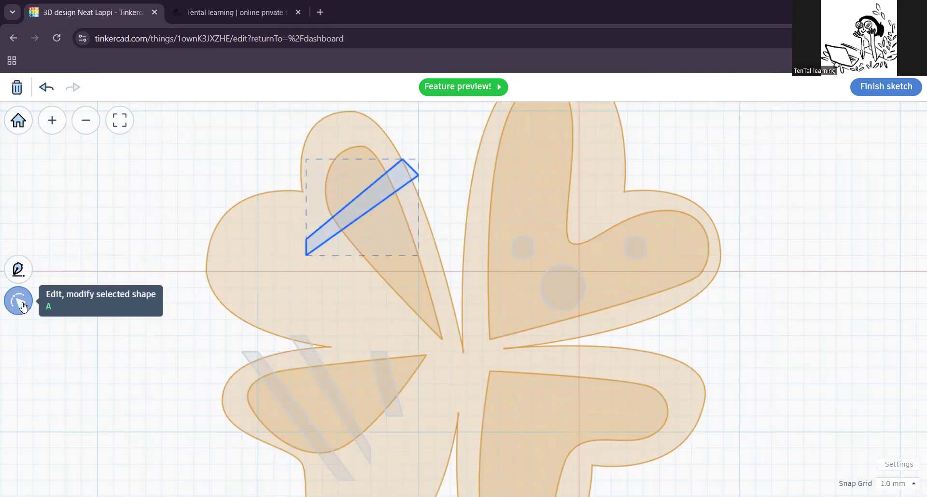
double_click(361, 194)
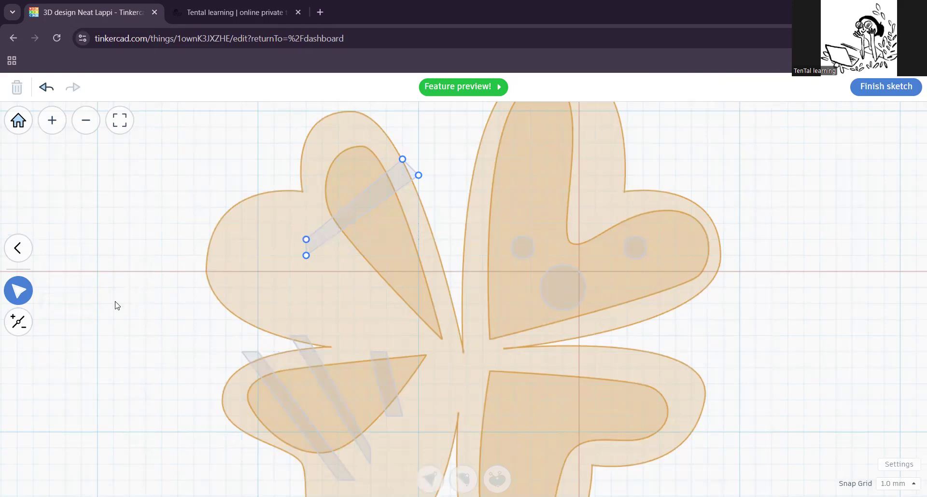
click(20, 327)
click(352, 201)
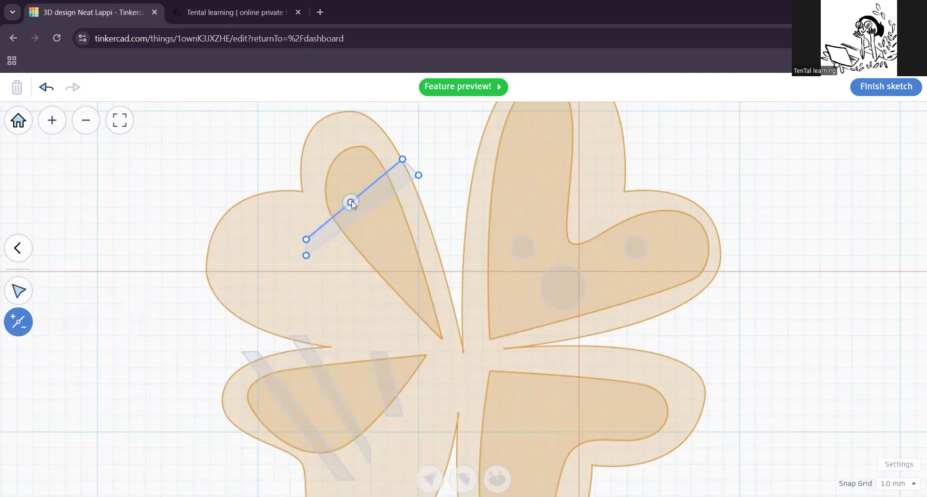
click(379, 204)
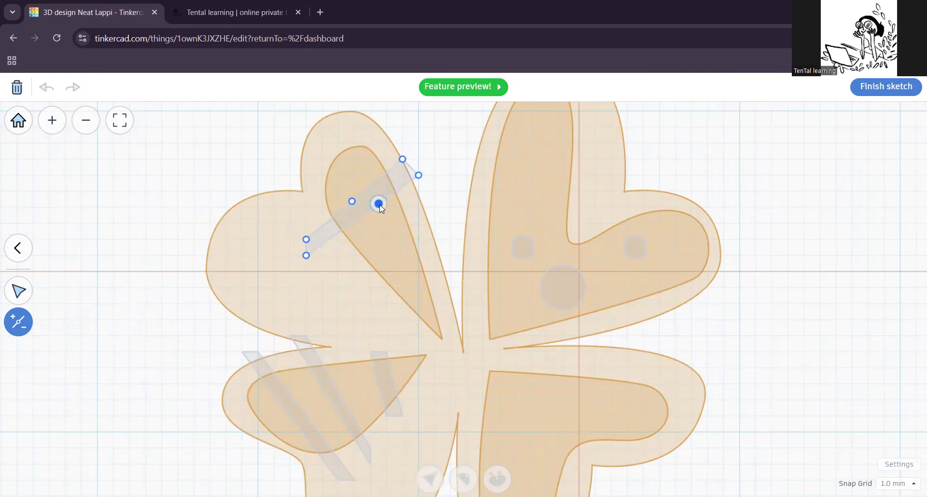
Step: Bend the upper-left strip into an arc by shifting its two middle points outward and changing them to smooth
click(18, 290)
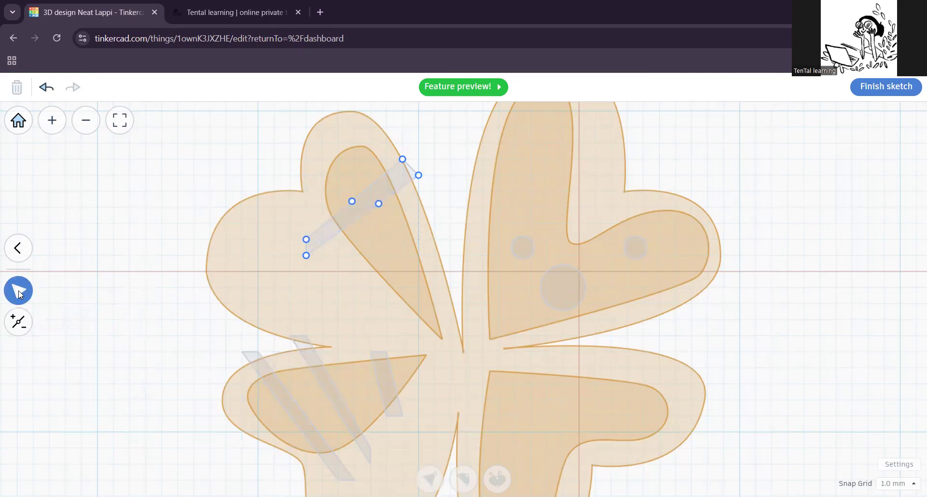
drag(352, 201, 344, 193)
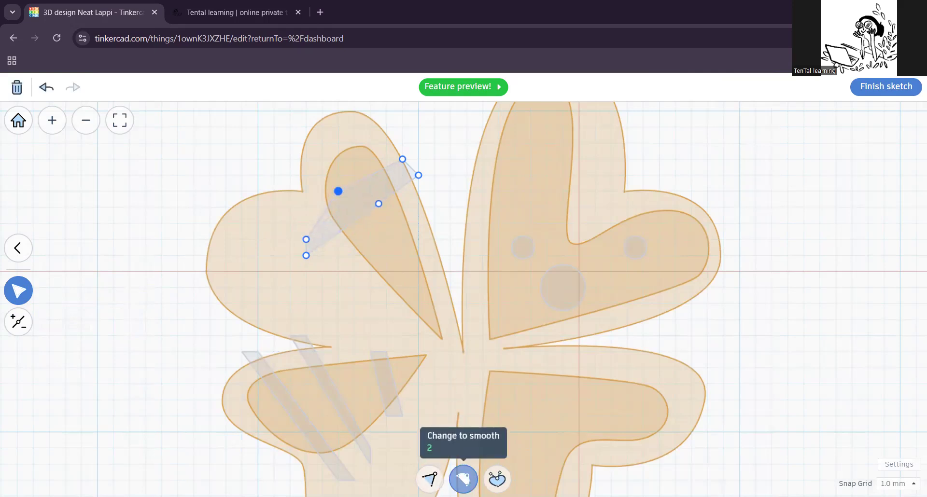
click(463, 479)
click(379, 203)
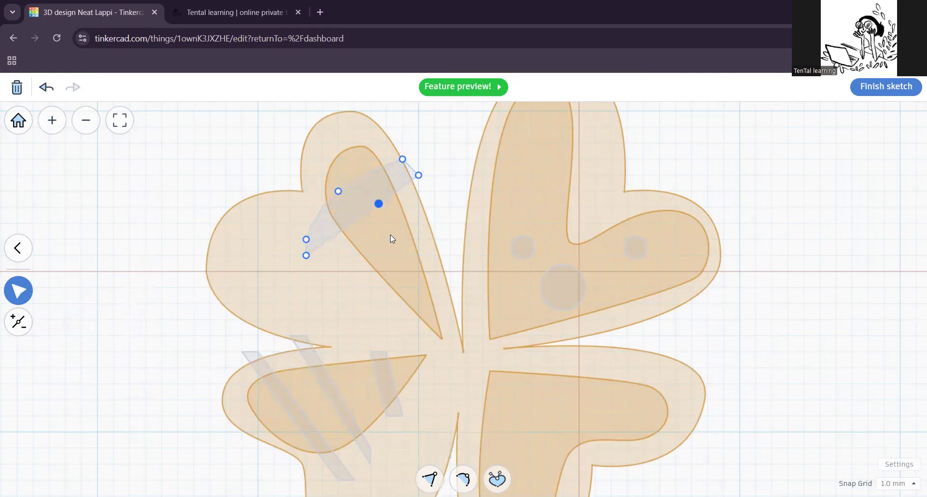
click(463, 479)
drag(384, 206, 366, 191)
click(304, 195)
click(339, 192)
double_click(338, 192)
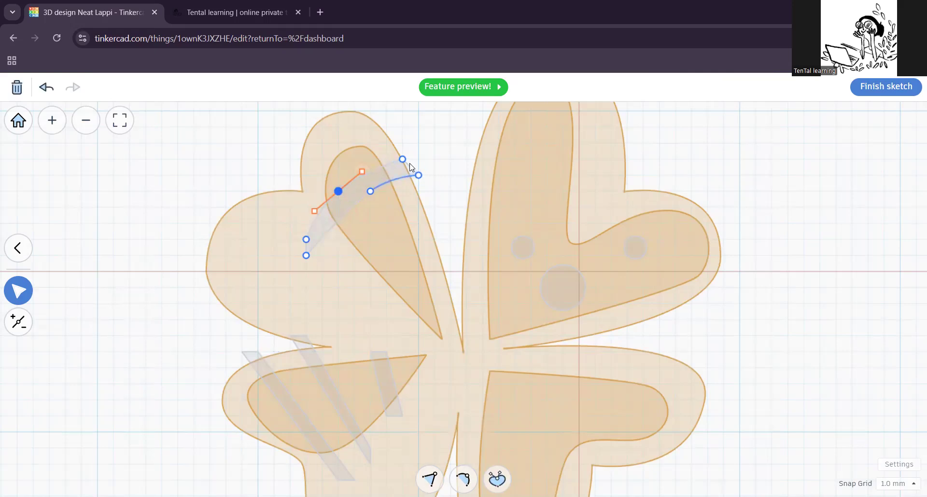
click(165, 172)
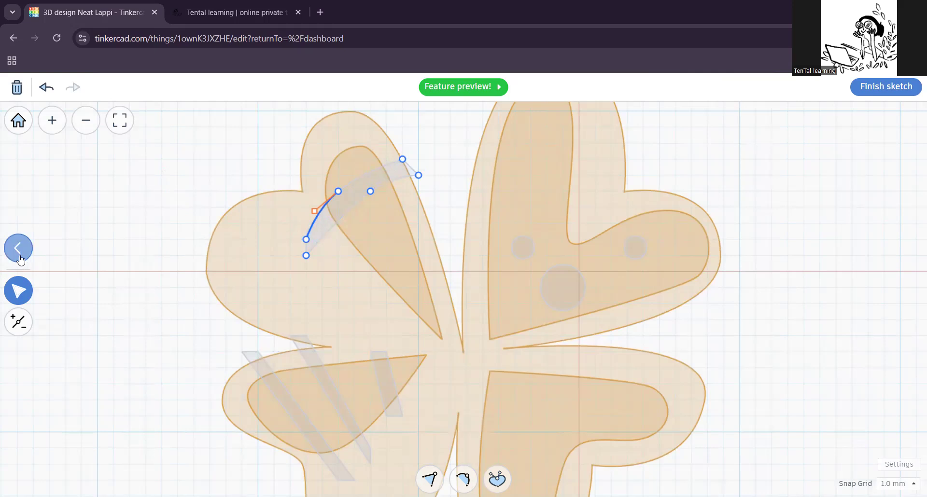
click(18, 247)
click(332, 220)
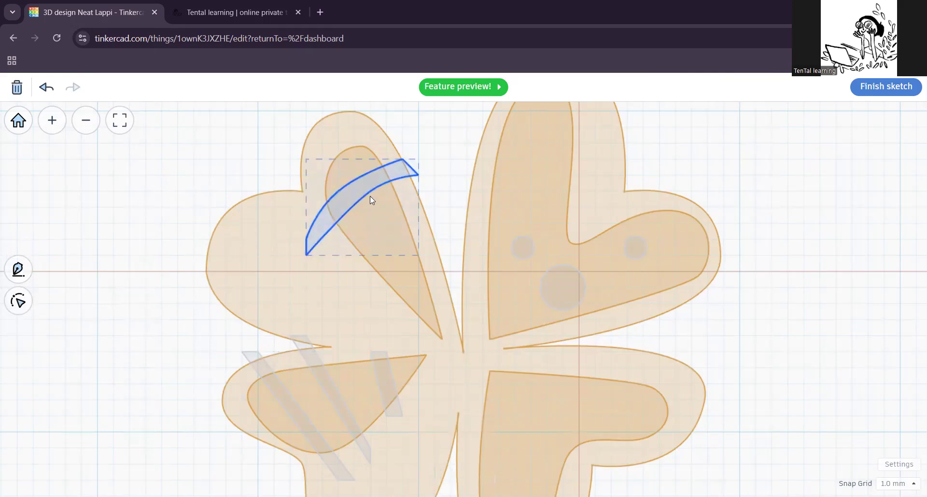
click(355, 189)
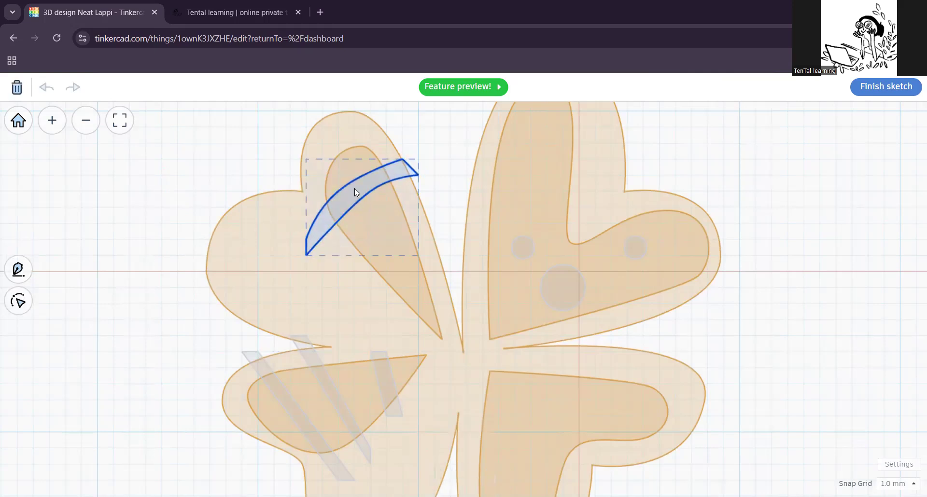
click(189, 165)
click(355, 189)
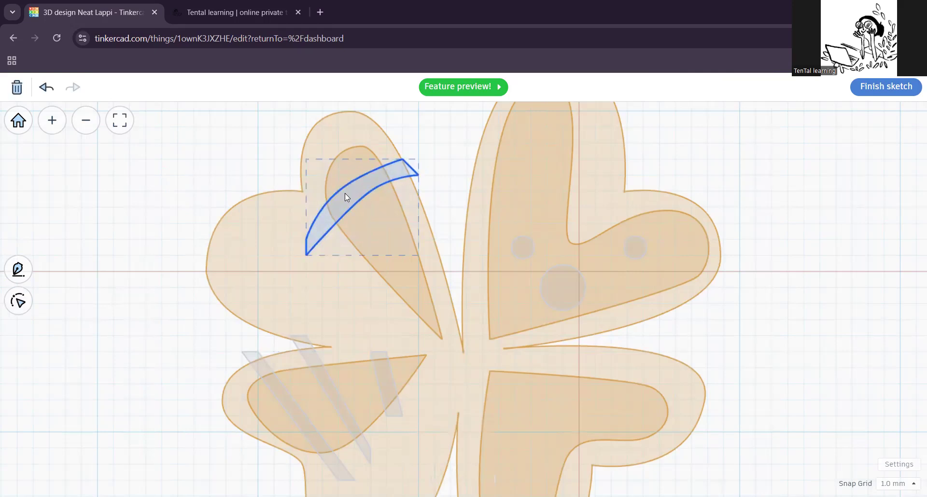
click(226, 165)
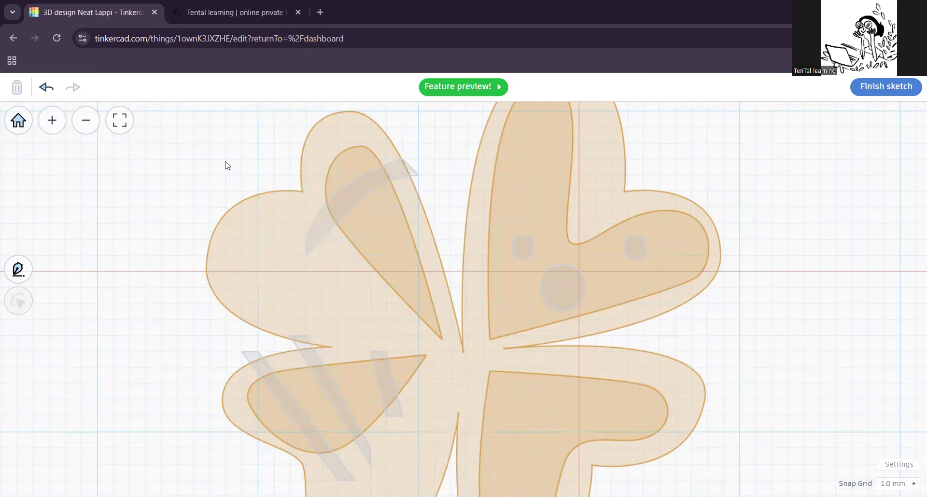
Step: Draw a second thin diagonal strip across the upper-left leaf detail, below and roughly parallel to the existing arc
click(364, 193)
click(6, 271)
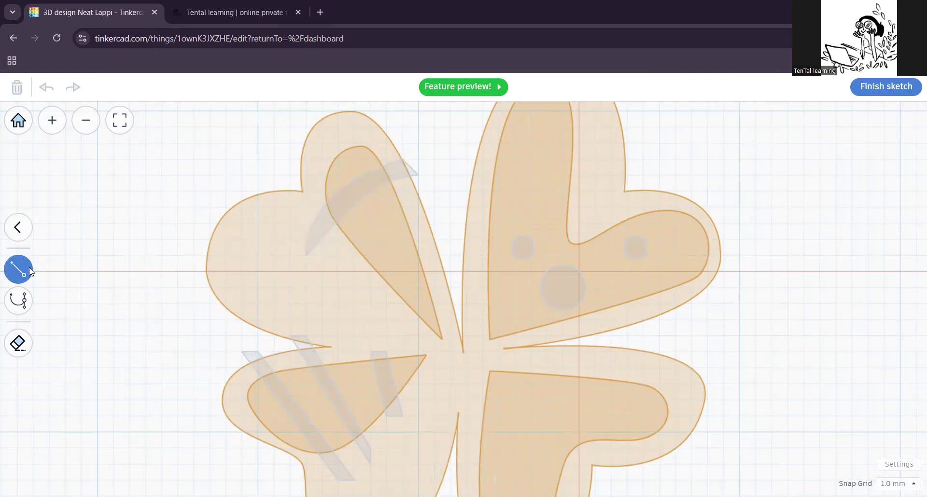
click(338, 288)
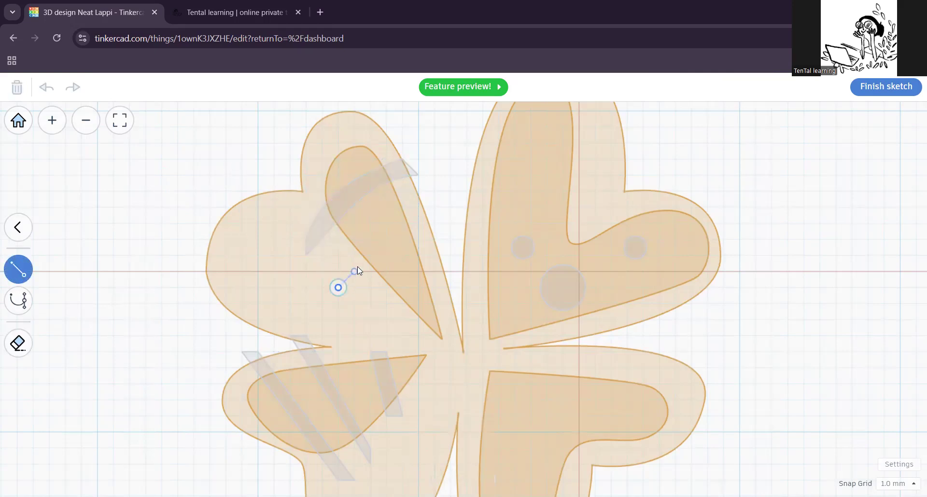
click(434, 207)
click(434, 191)
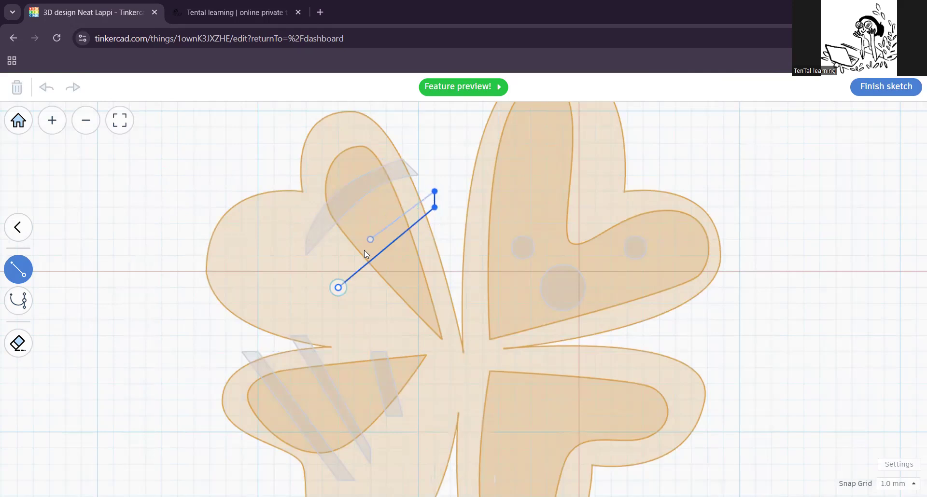
click(338, 271)
click(338, 287)
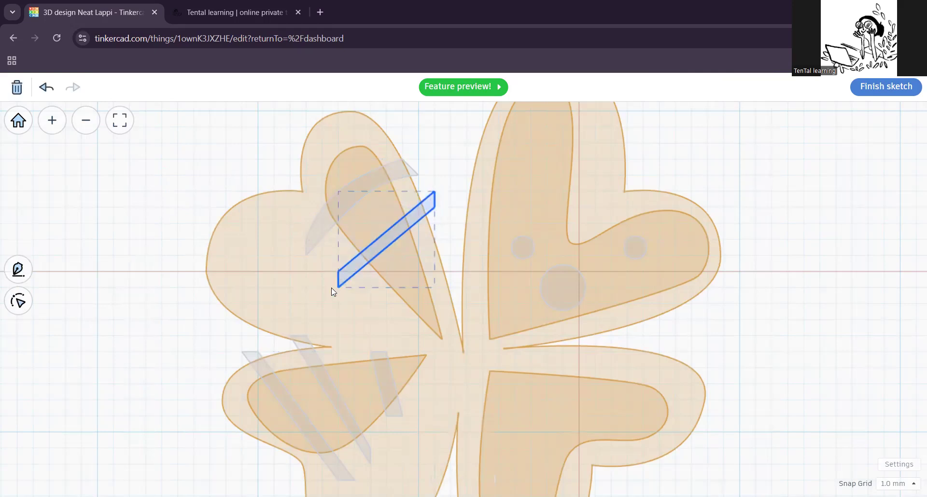
Step: Draw a shorter, steeper four-sided strip across the narrow lower part of the upper-left leaf detail
click(22, 276)
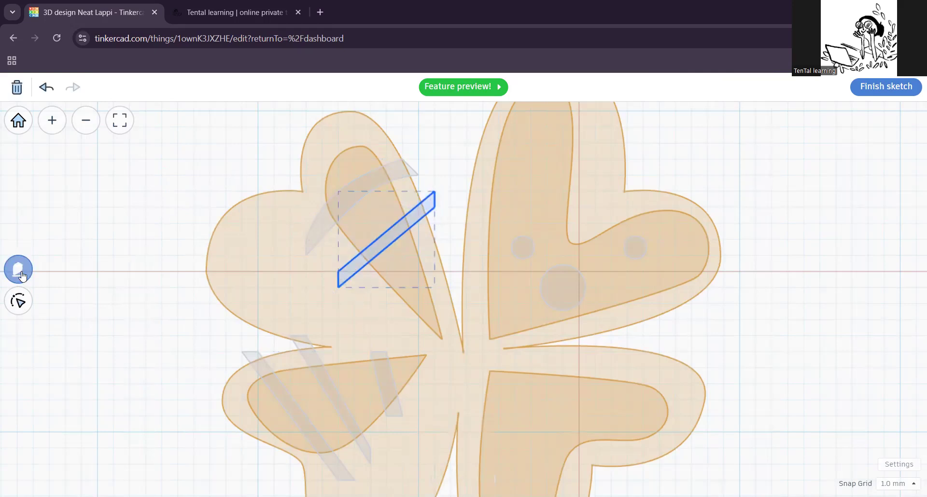
click(429, 247)
click(434, 270)
click(403, 335)
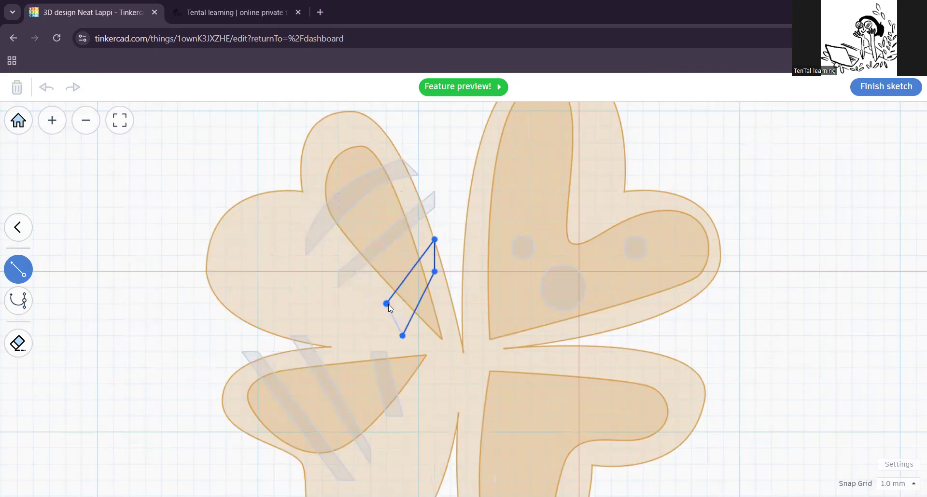
click(387, 303)
Step: Add a point near the middle of each long edge of the short lower strip
click(18, 302)
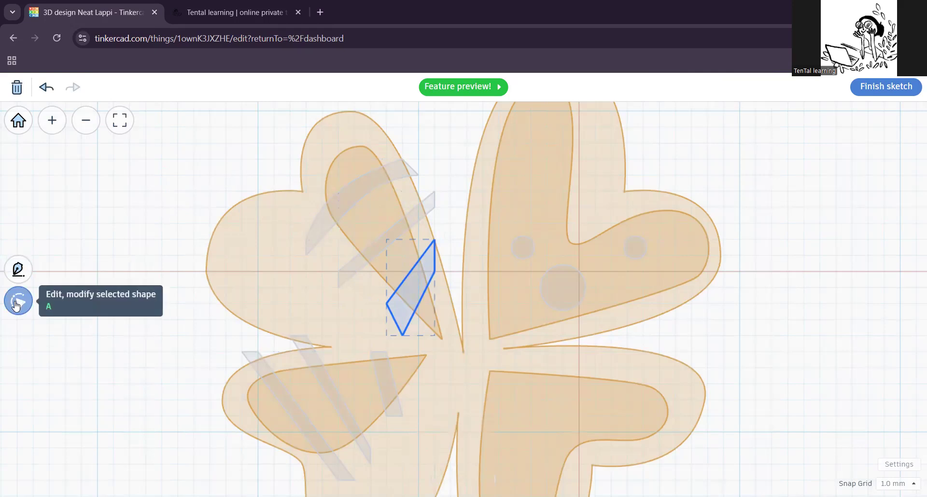
click(17, 302)
click(411, 276)
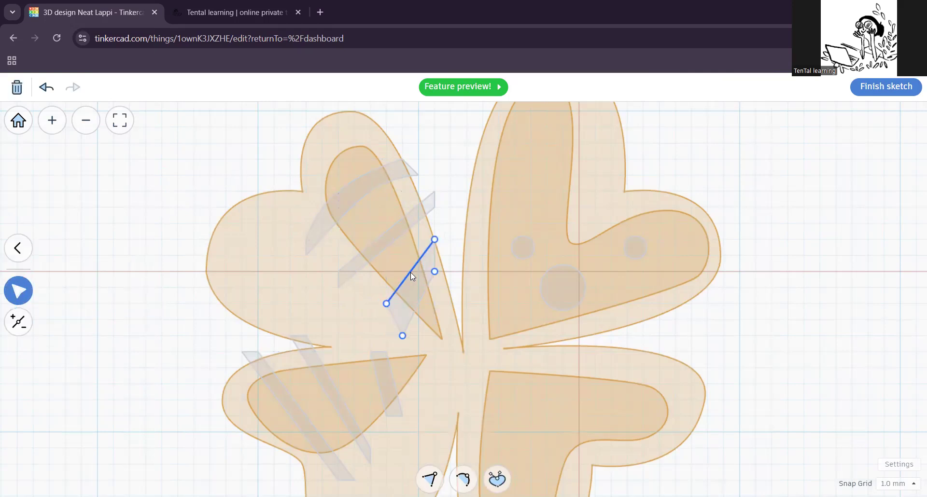
click(18, 321)
click(410, 272)
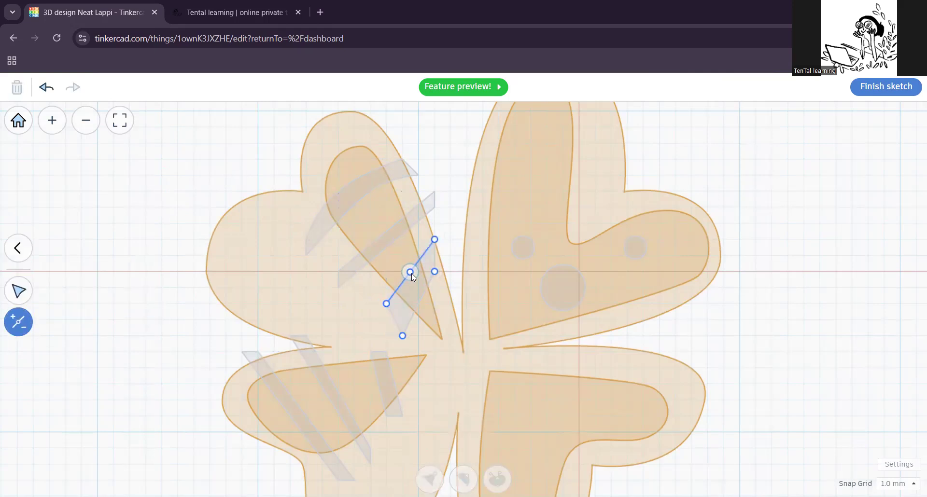
click(419, 300)
Step: Bend the short strip into an arc by shifting its outer middle point outward and changing both middle points to smooth
click(19, 290)
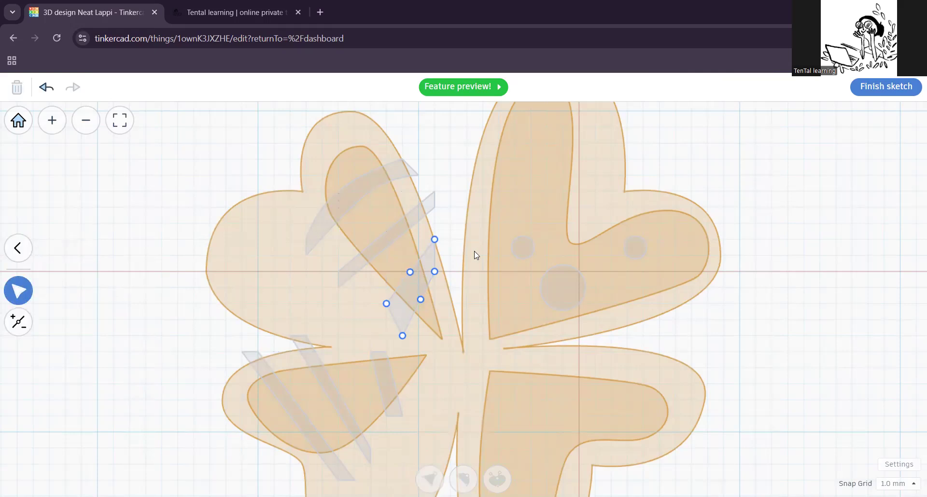
drag(411, 274, 403, 266)
click(461, 479)
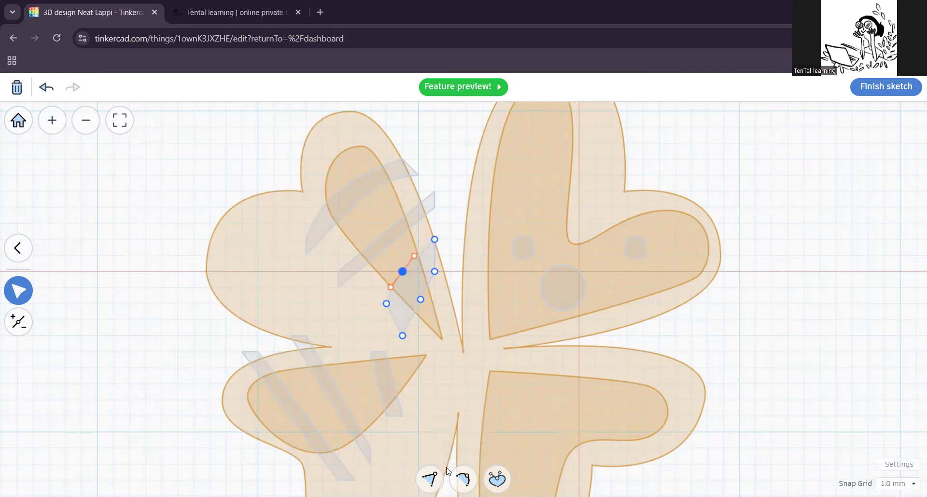
click(421, 299)
click(462, 479)
Step: Edit the middle diagonal strip and add a point near the middle of each of its long edges
double_click(379, 237)
click(380, 236)
click(18, 322)
click(376, 240)
click(409, 228)
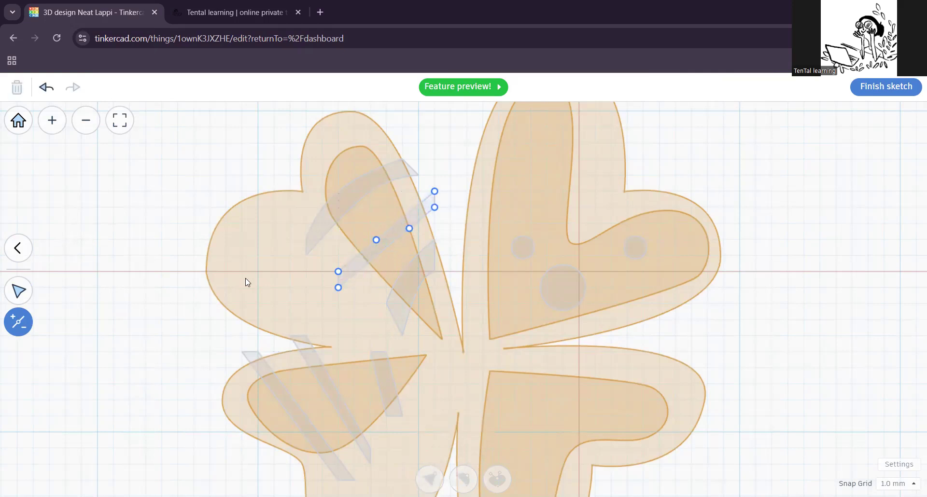
Step: Bend the middle strip into an arc by shifting its two middle points toward the upper arc and changing them to smooth
click(18, 292)
drag(376, 240, 371, 224)
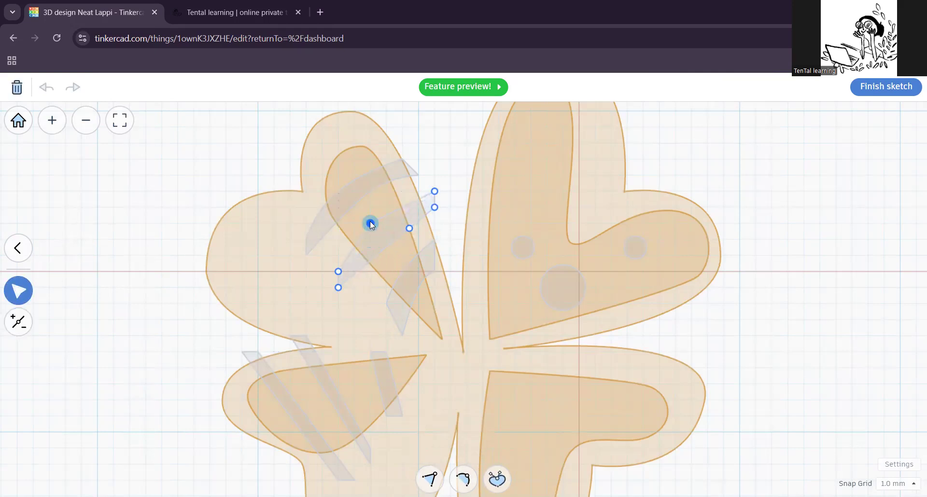
click(463, 479)
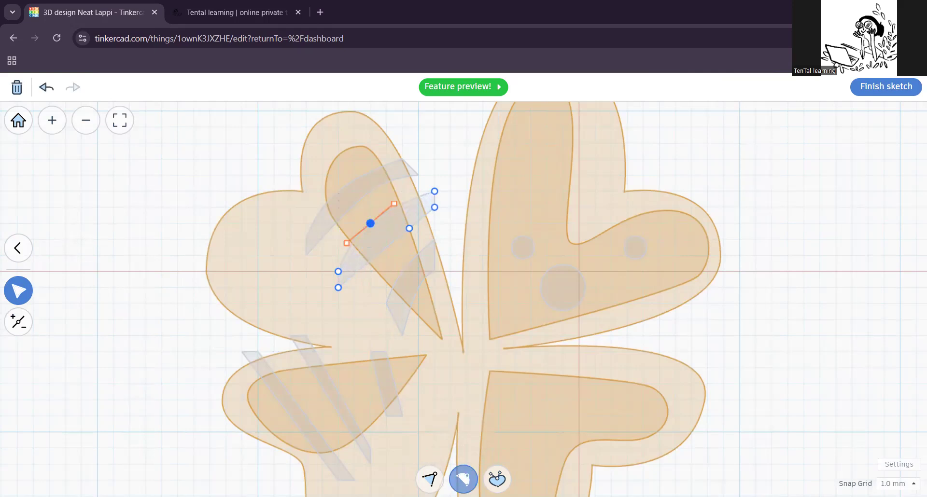
click(409, 228)
click(462, 479)
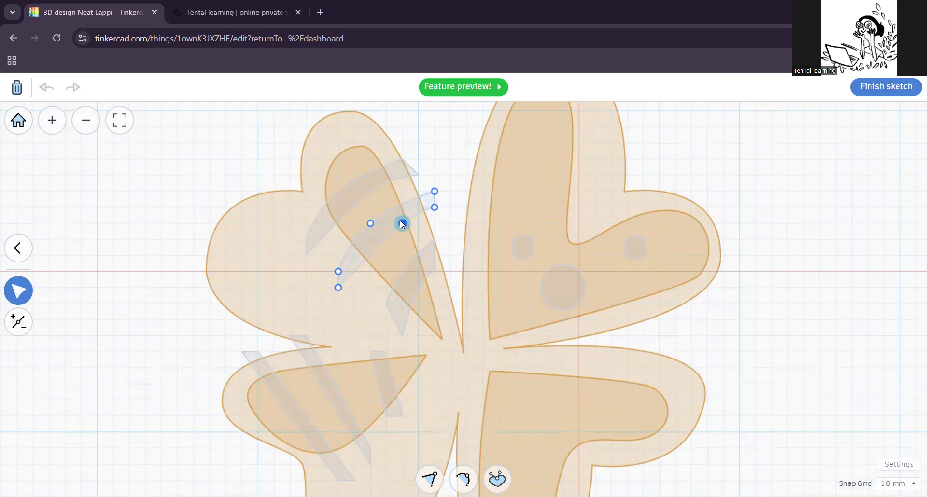
click(153, 264)
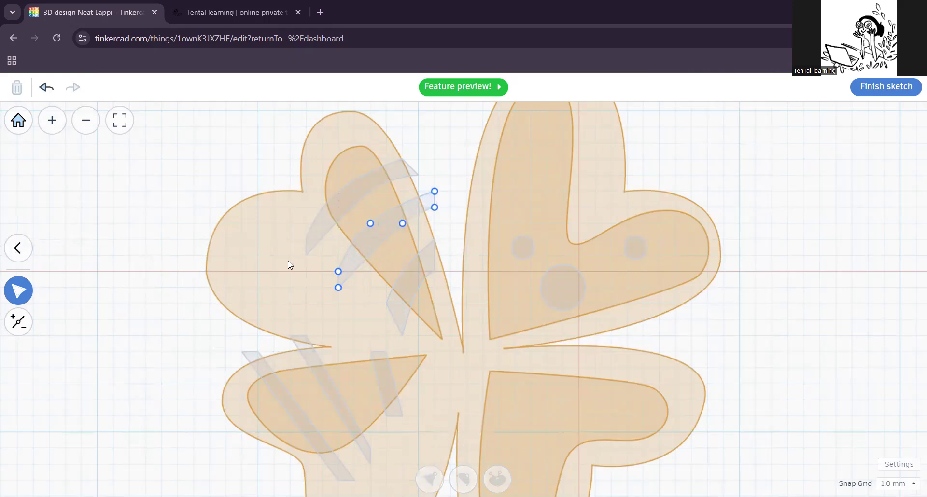
Step: Leave point editing and move the short lower arc slightly up and left, closer to the middle arc
click(19, 248)
click(356, 234)
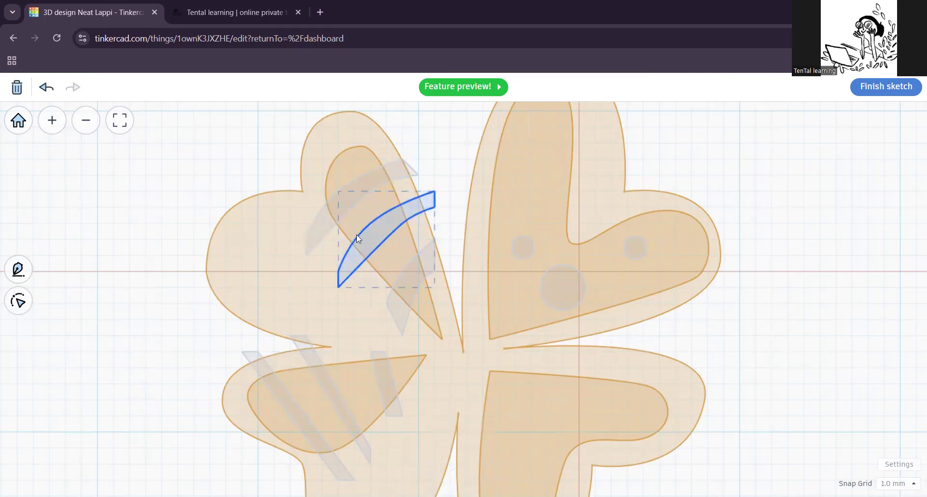
click(353, 184)
click(382, 222)
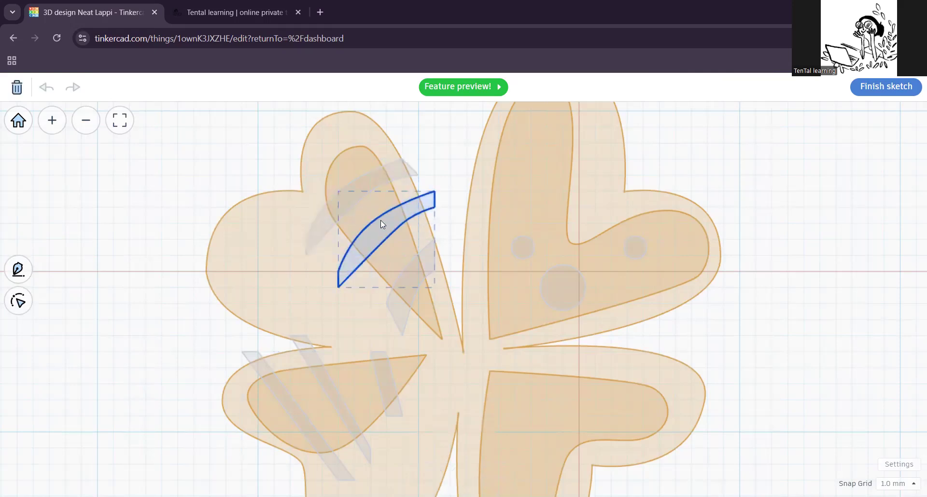
drag(379, 229, 370, 223)
click(404, 306)
drag(397, 298, 392, 302)
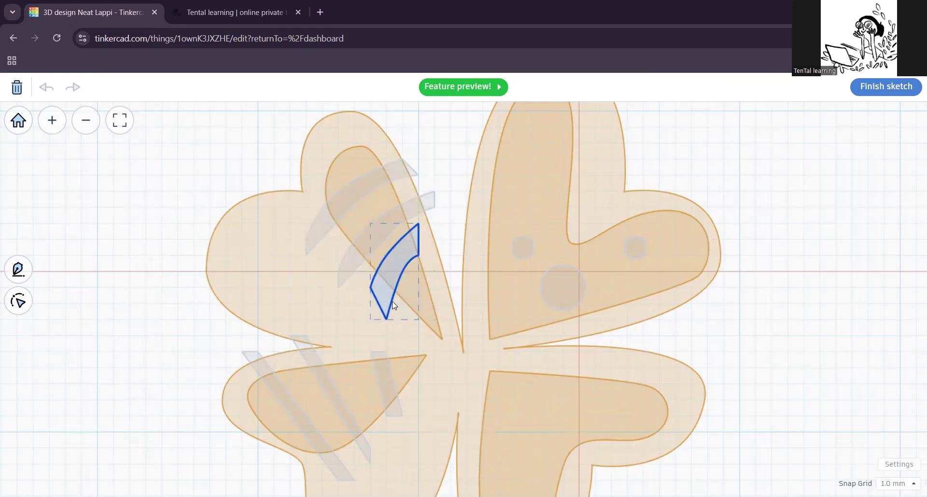
click(140, 240)
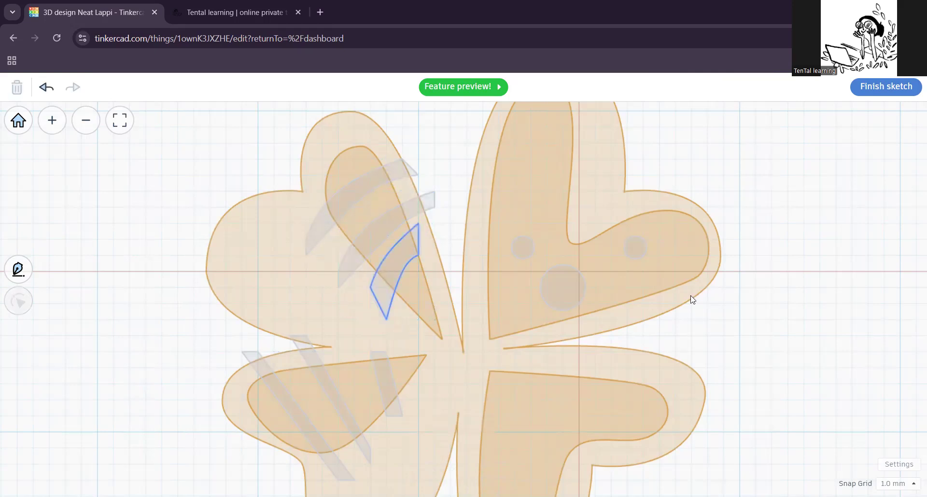
Step: Finish the sketch and group its hole shapes with the light green leaf details to cut the patterns into them
scroll(738, 381, down, 3)
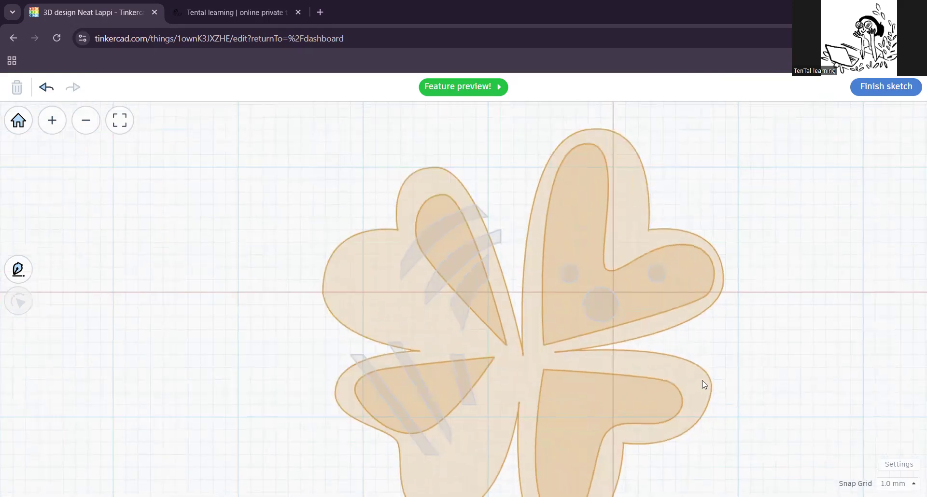
click(877, 92)
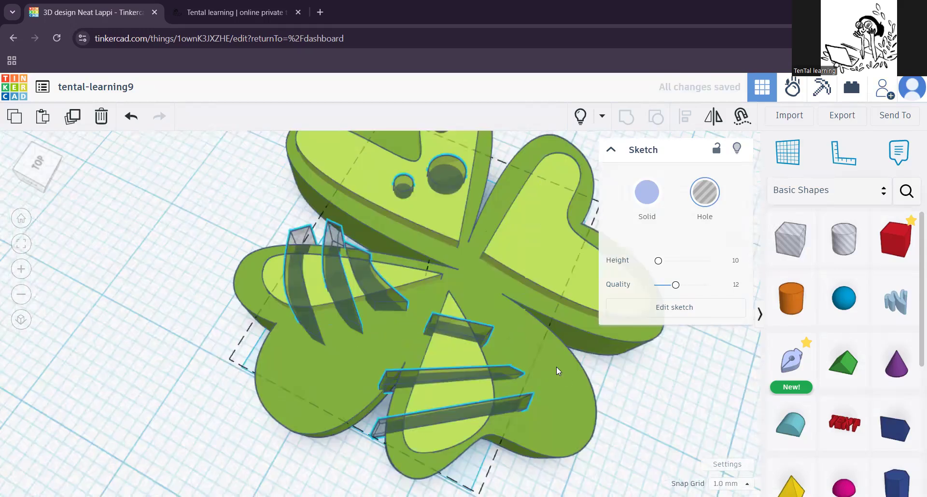
right_drag(434, 362, 531, 410)
scroll(496, 312, down, 5)
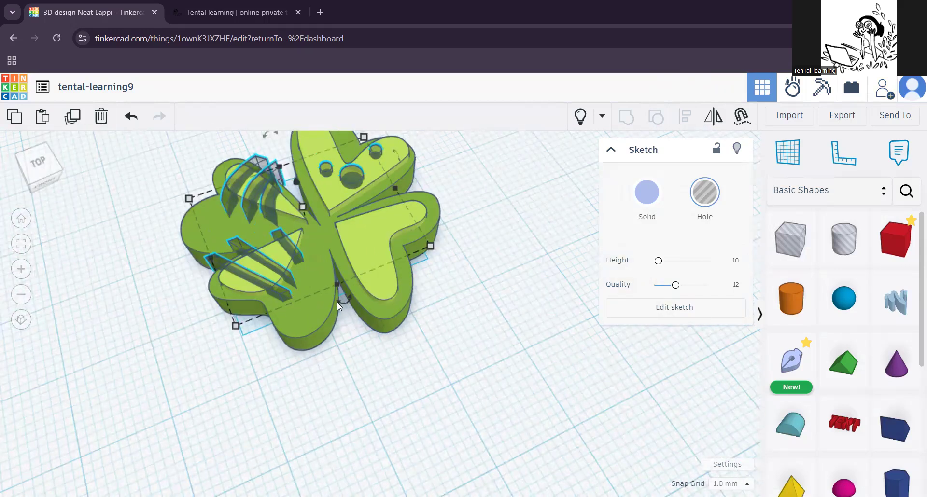
shift+click(384, 283)
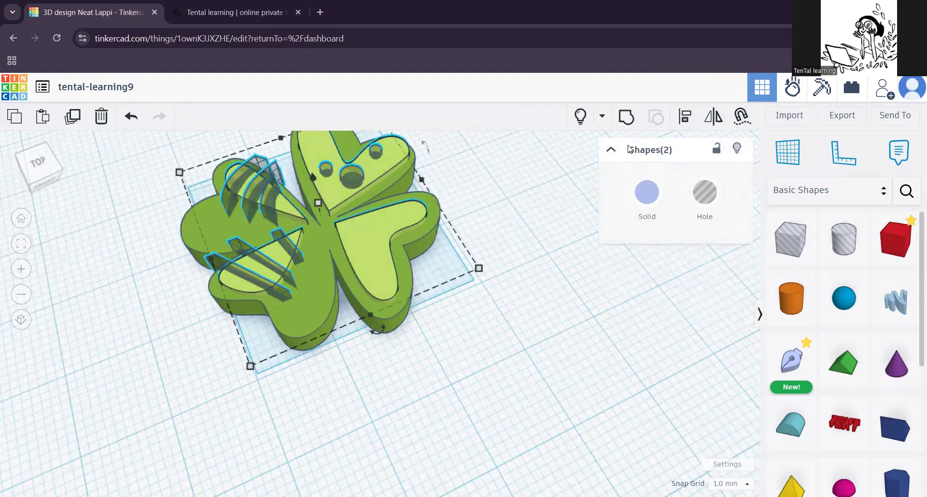
click(627, 119)
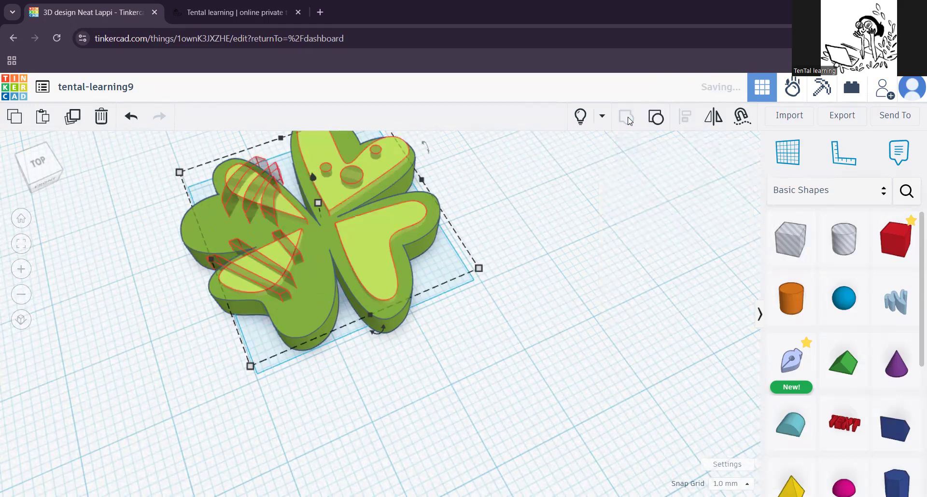
middle_drag(459, 312, 480, 366)
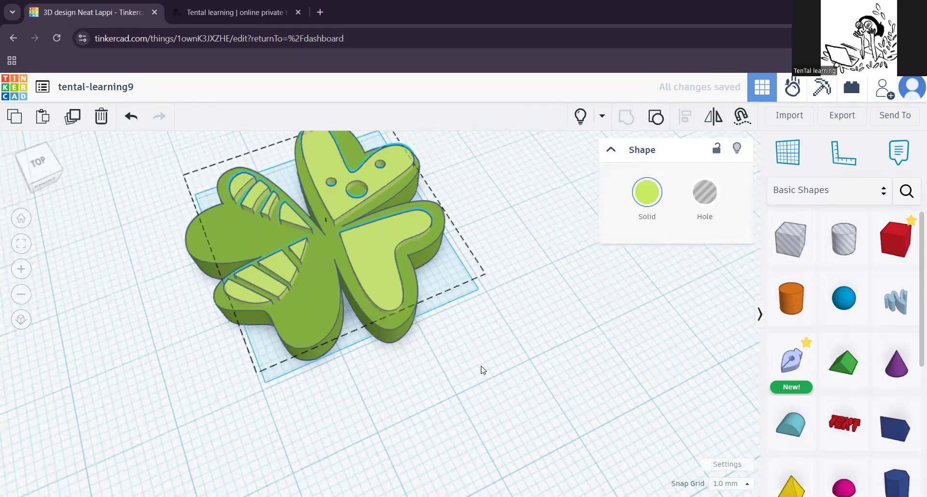
click(524, 381)
Step: Examine the patterns cut into the clover's leaf details from several angles
scroll(524, 381, up, 3)
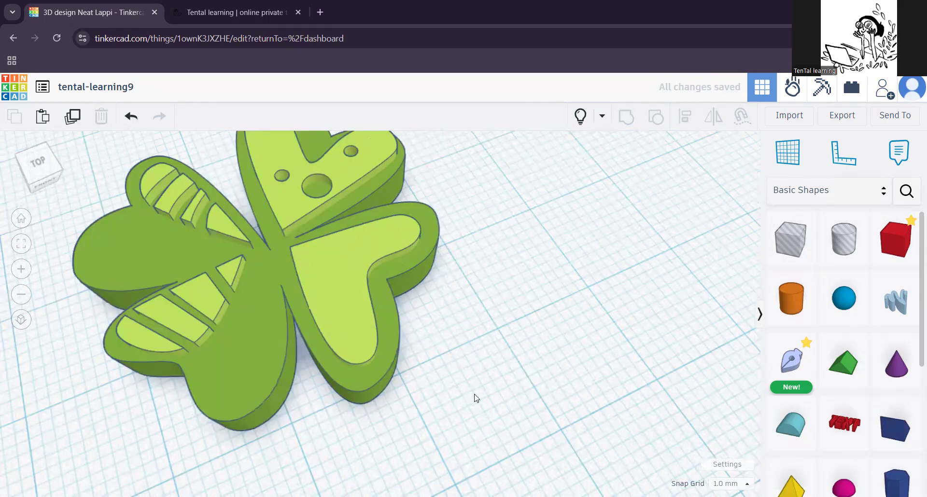
scroll(478, 397, up, 2)
right_drag(465, 374, 540, 367)
scroll(533, 369, down, 5)
right_drag(424, 386, 475, 398)
scroll(443, 374, up, 5)
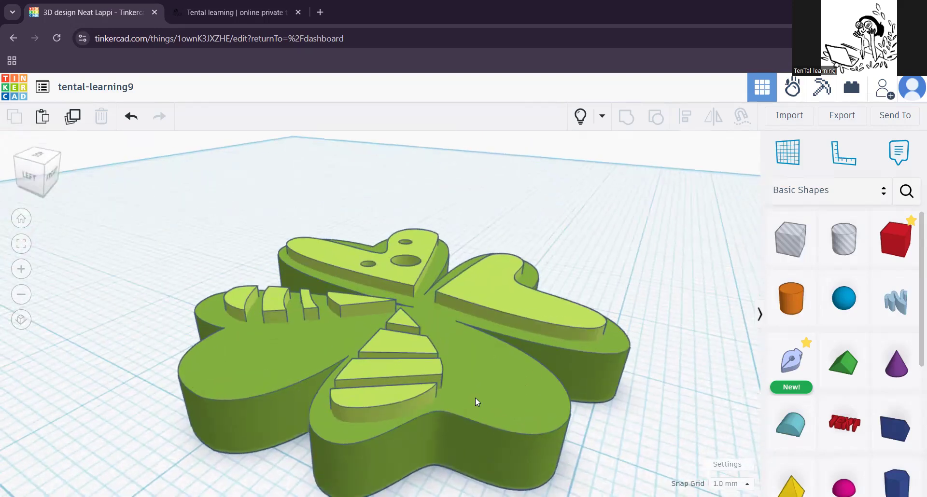
right_drag(418, 409, 409, 319)
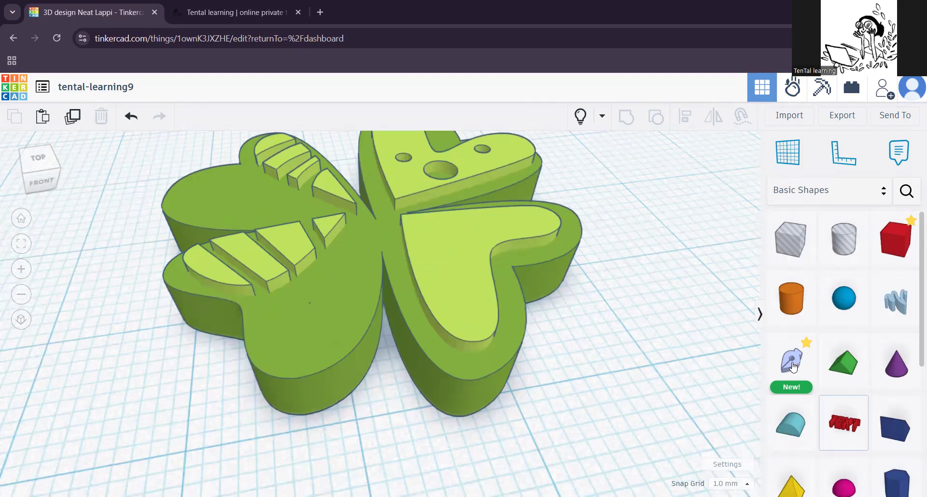
Step: Create a new sketch of a bent stem running from the clover's centre past the lower-left leaf to a widened, slanted end
click(792, 365)
click(400, 329)
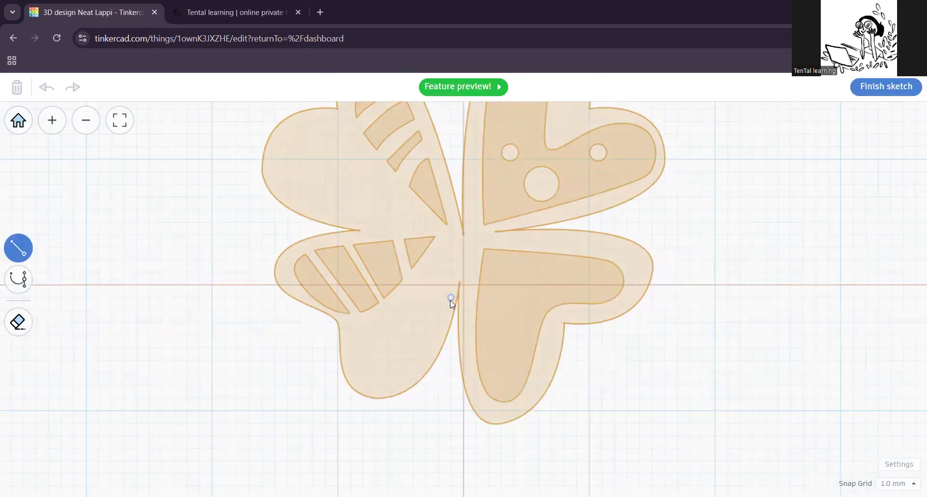
click(450, 298)
click(400, 423)
click(338, 461)
click(376, 473)
click(413, 436)
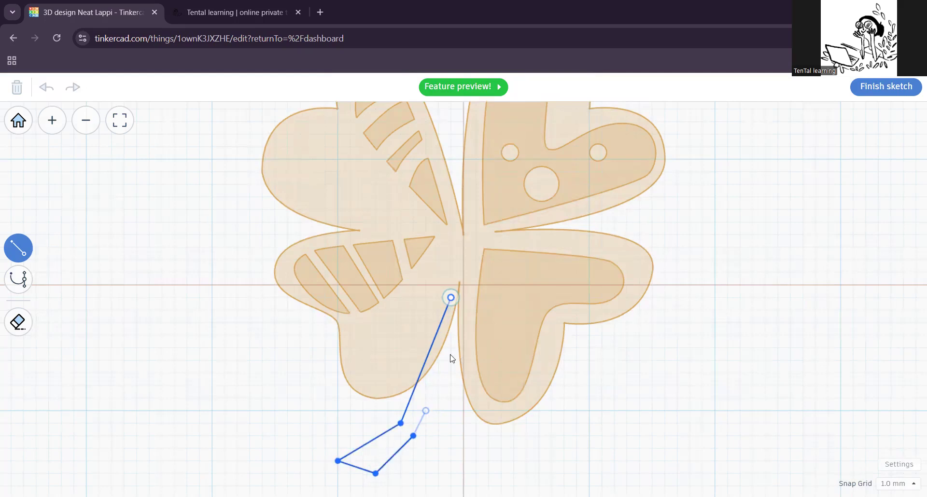
click(462, 310)
click(450, 297)
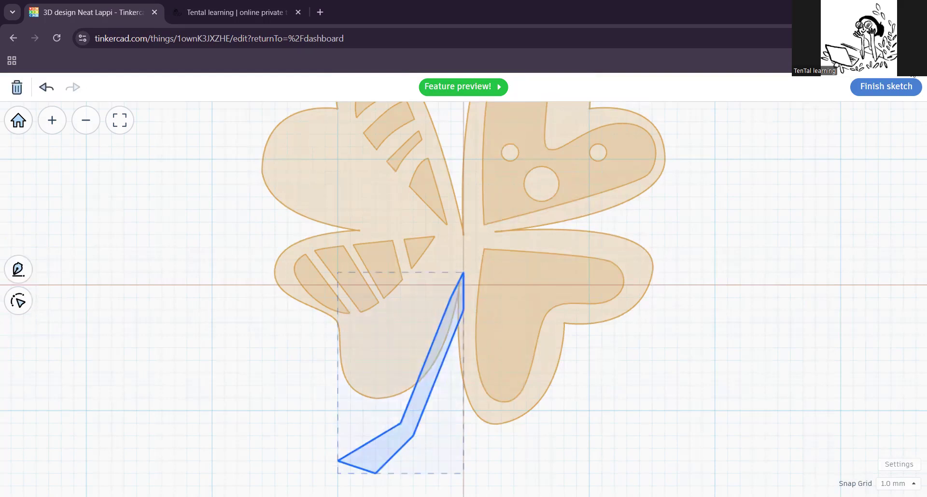
click(901, 87)
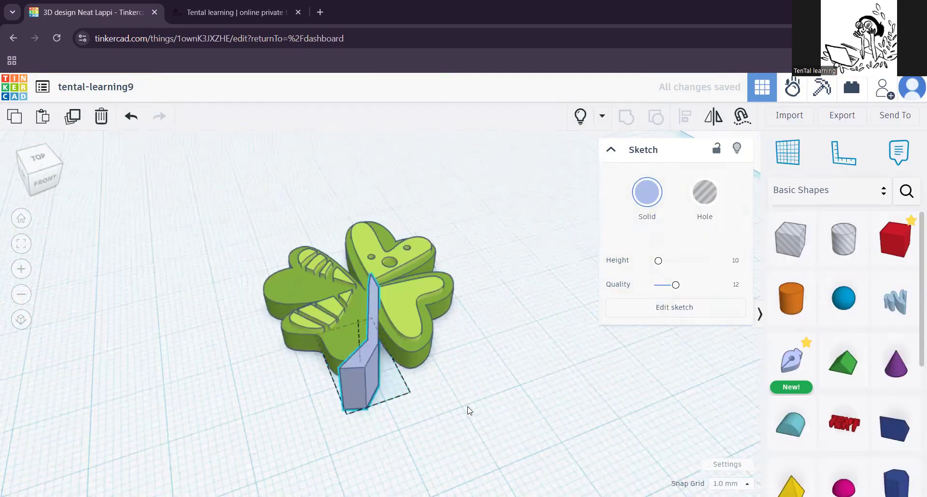
mouse_move(467, 407)
right_down()
mouse_move(515, 373)
mouse_move(516, 417)
right_up()
drag(430, 273, 432, 306)
mouse_move(527, 275)
right_down()
mouse_move(493, 387)
mouse_move(402, 413)
mouse_move(450, 371)
right_up()
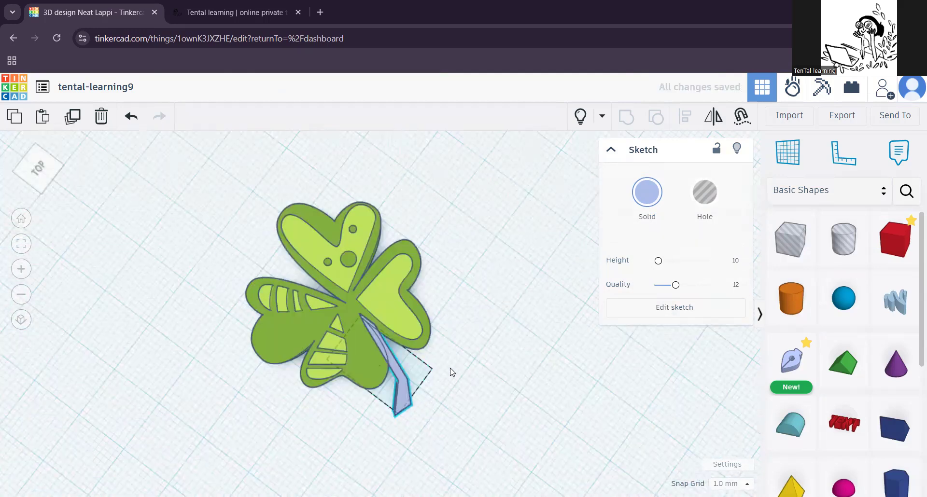
scroll(453, 369, up, 3)
click(439, 407)
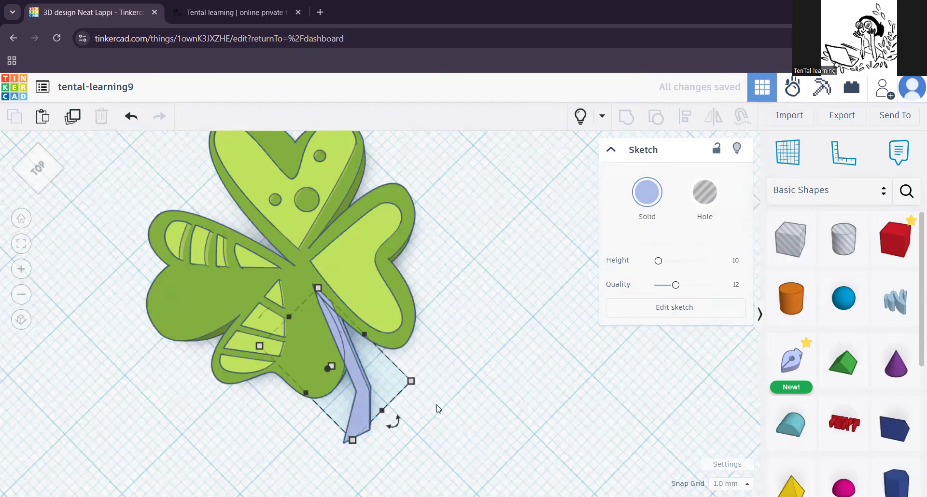
click(364, 396)
click(647, 193)
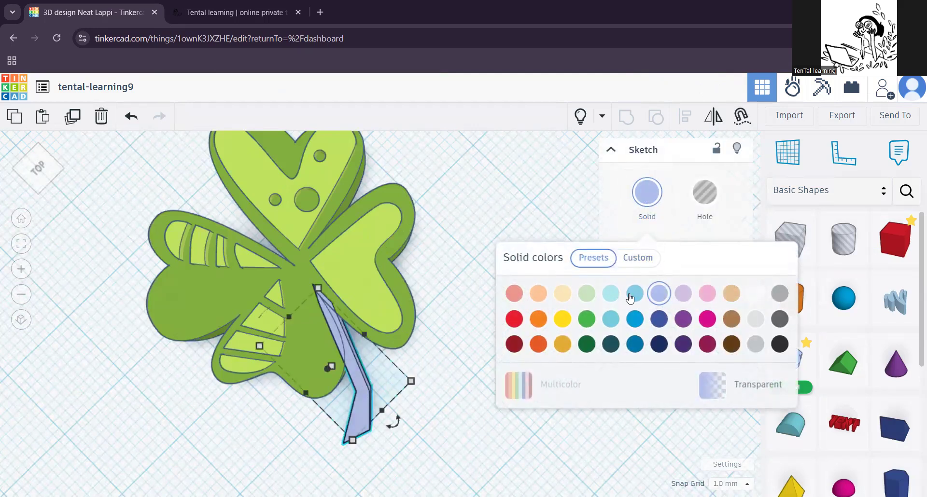
click(640, 260)
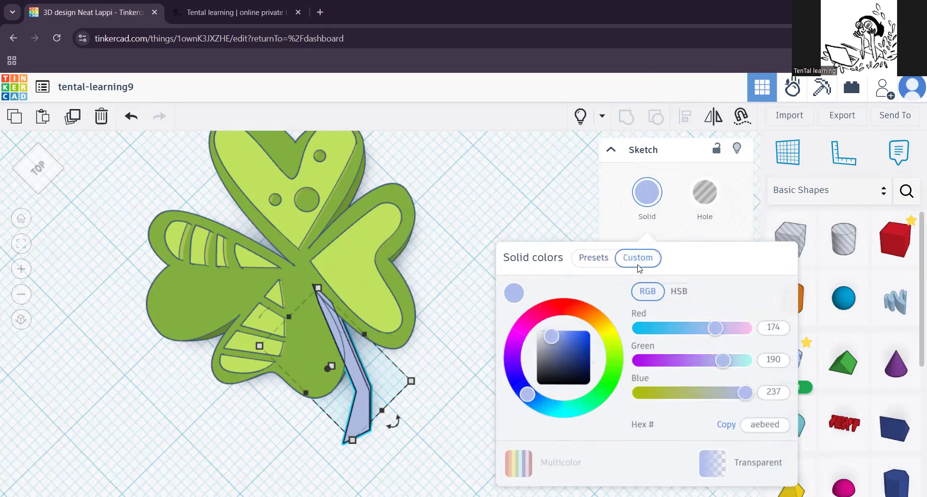
Step: Copy the hex colour code 88b740 from the clover body's custom solid colour
click(383, 342)
click(383, 341)
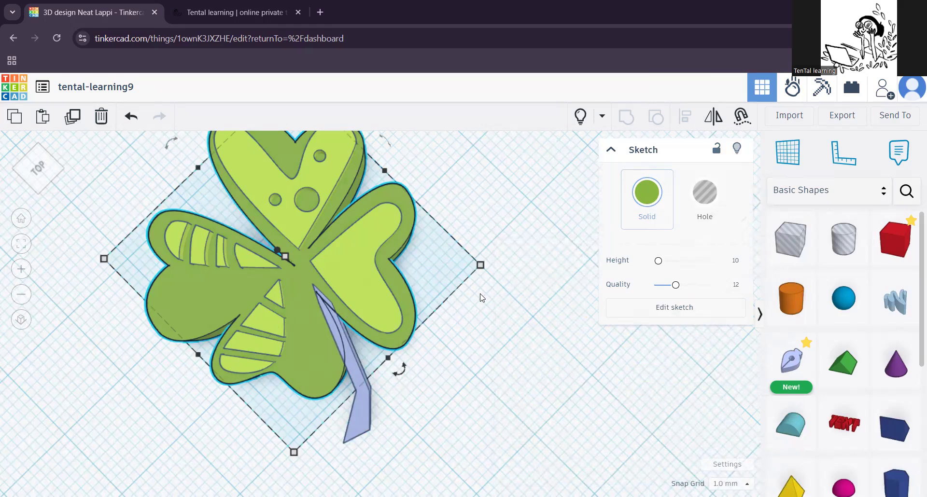
click(653, 198)
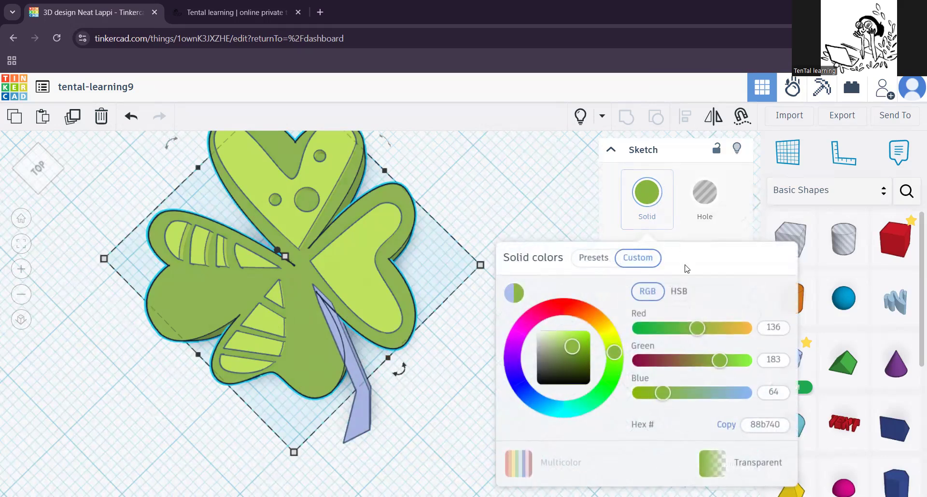
double_click(751, 427)
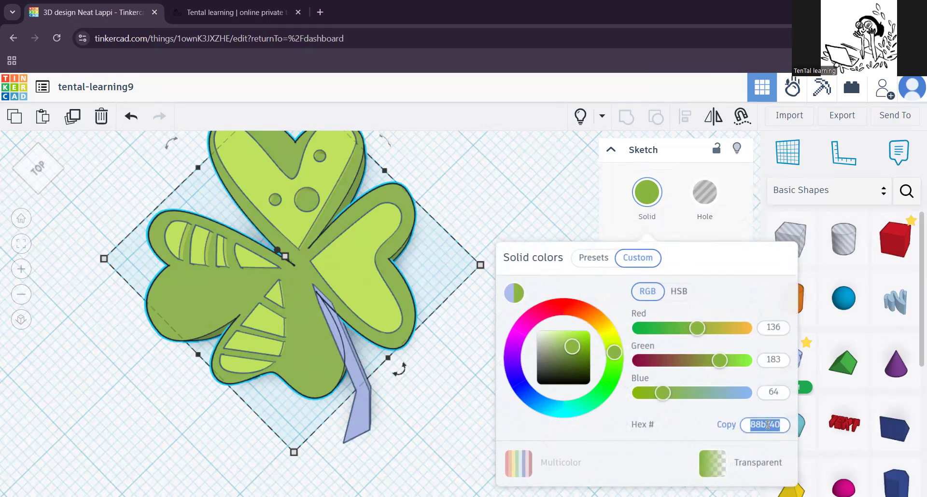
right_click(768, 425)
click(615, 170)
Step: Set the stem's custom solid colour to the copied hex code 88b740 so it matches the clover body
click(358, 412)
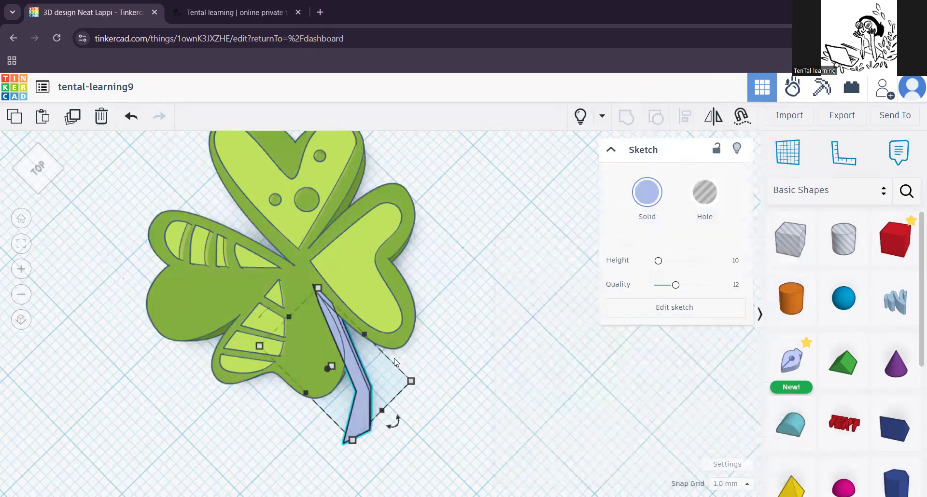
click(650, 199)
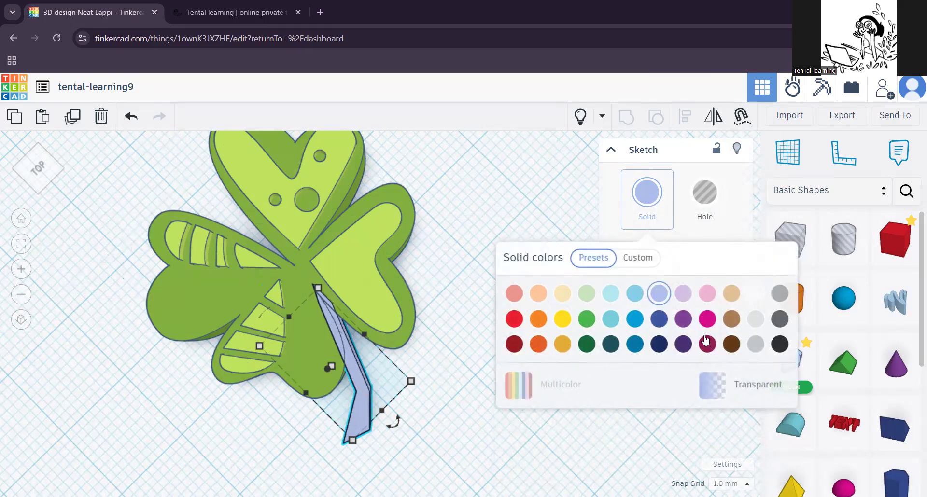
click(635, 258)
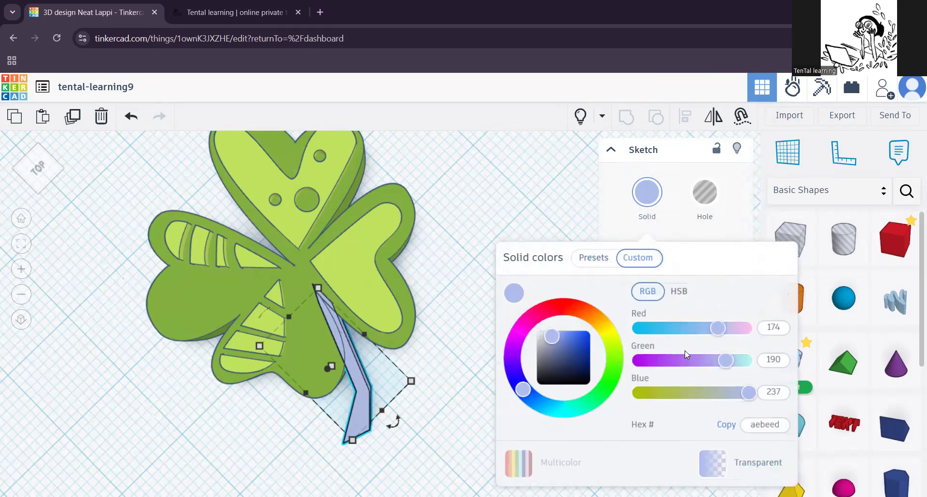
double_click(779, 425)
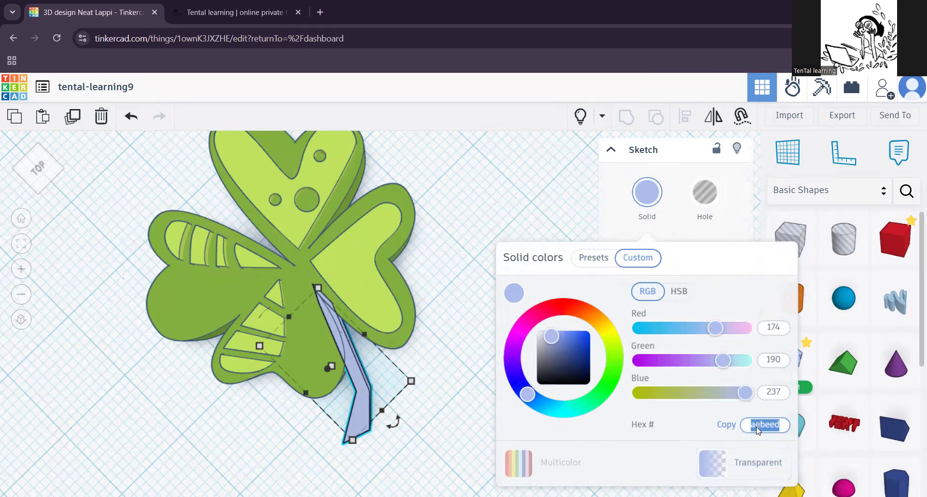
right_click(758, 427)
click(605, 183)
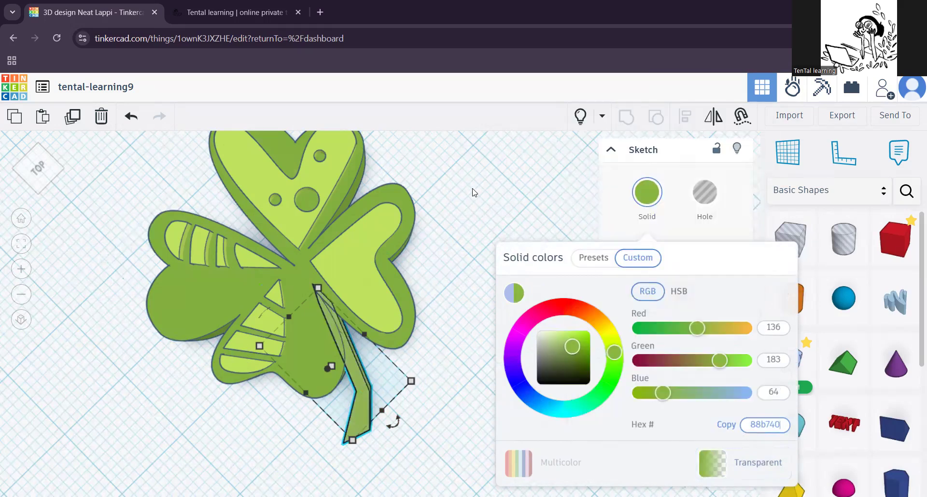
click(475, 192)
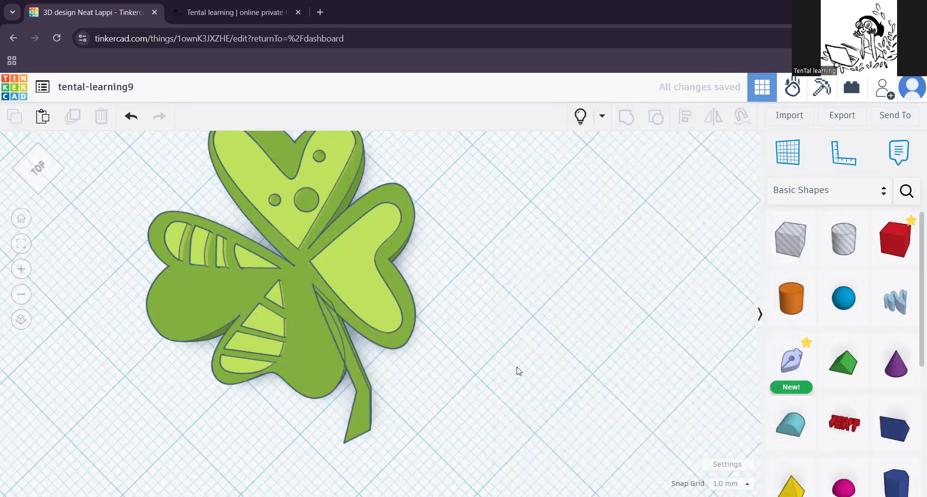
Step: Group the stem with the green clover body into one shape
right_drag(478, 371, 396, 336)
click(404, 335)
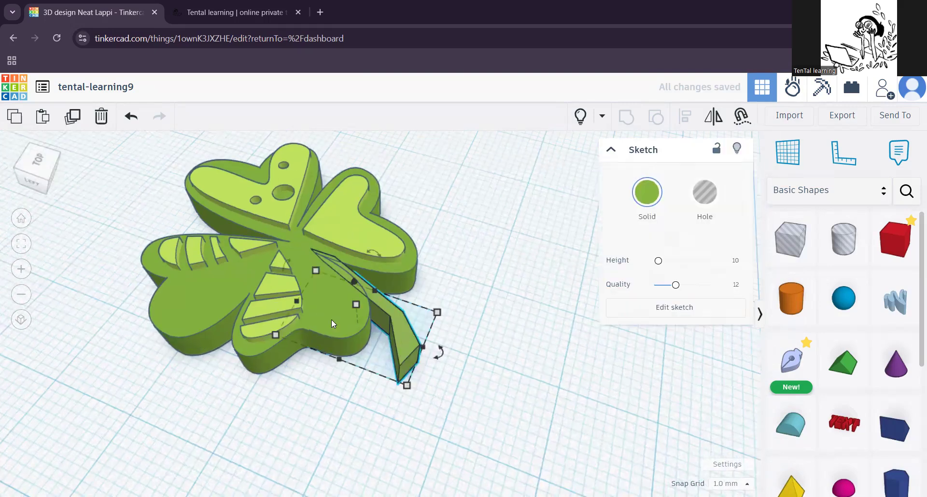
shift+click(331, 320)
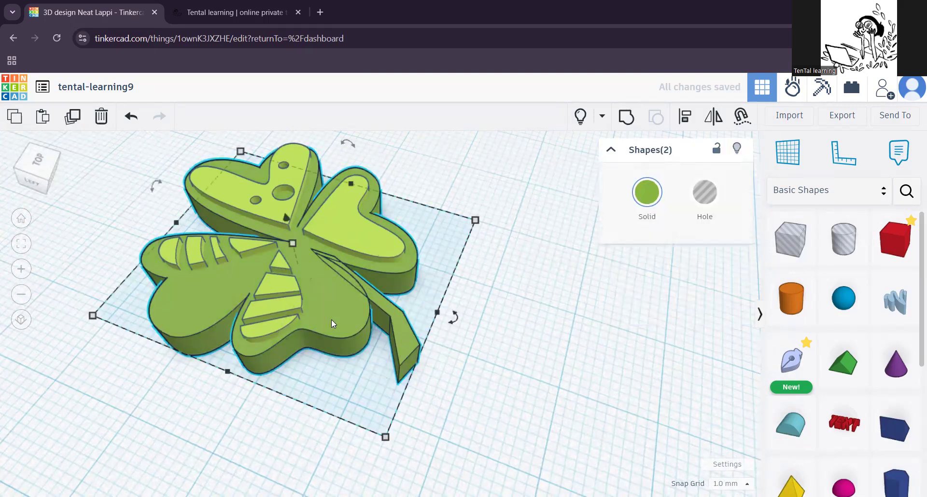
click(626, 124)
click(593, 330)
Step: Examine the finished clover with its stem and leaf patterns from several angles
right_drag(593, 330, 383, 335)
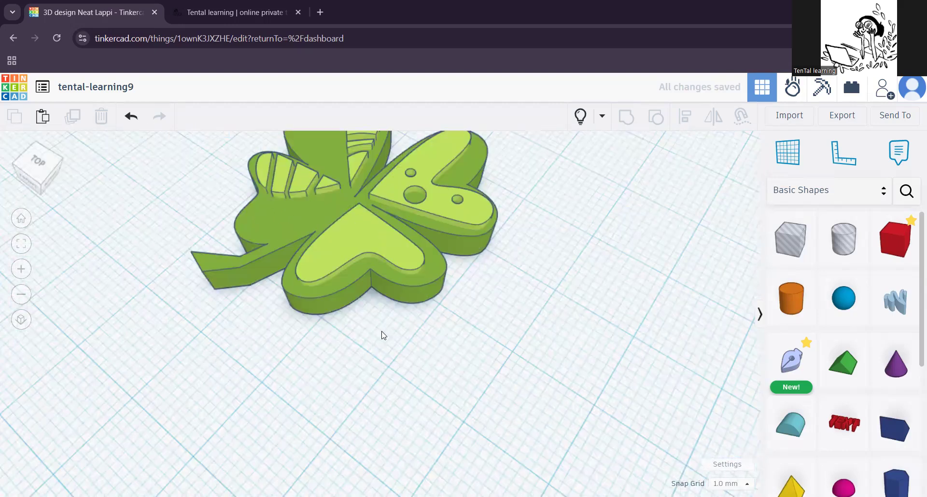
right_drag(517, 403, 318, 368)
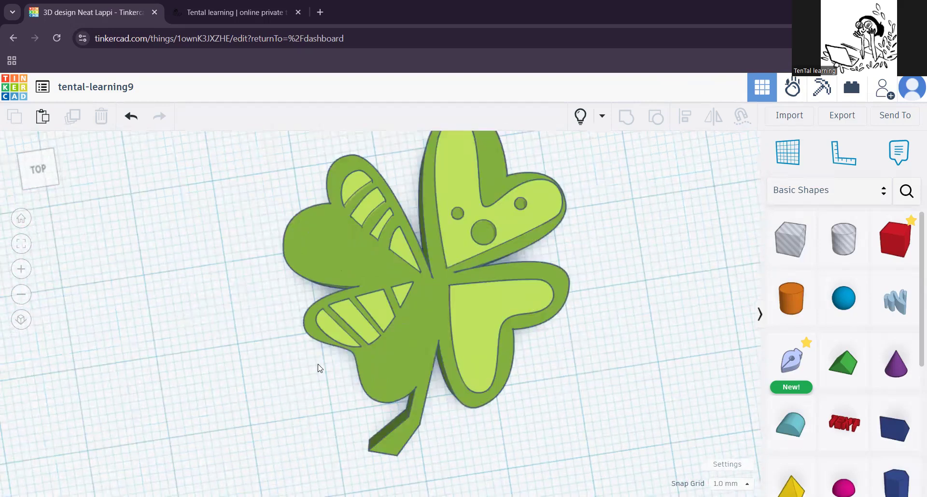
right_drag(471, 299, 491, 344)
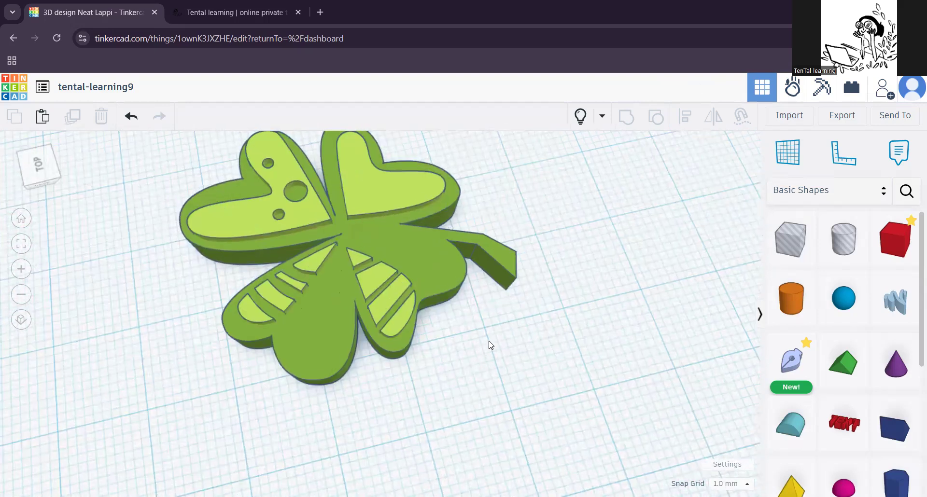
right_drag(491, 311, 468, 406)
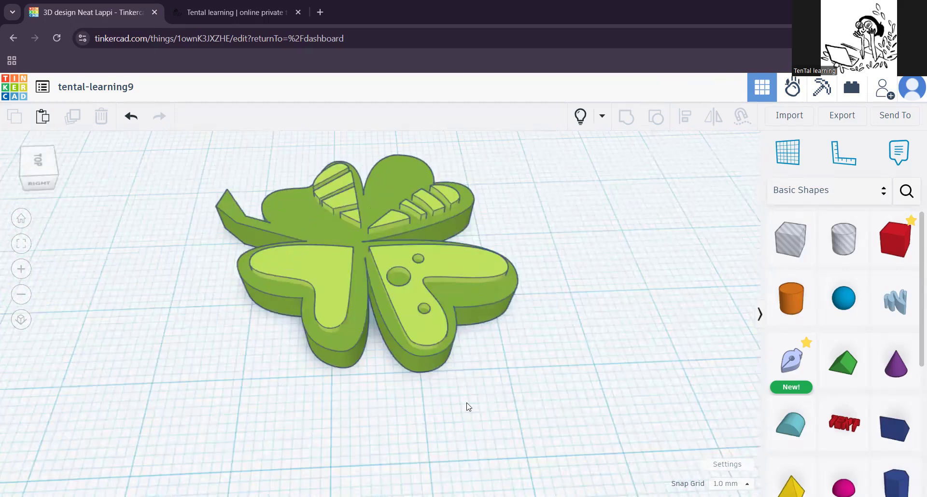
right_drag(359, 434, 452, 452)
right_drag(282, 429, 304, 445)
right_drag(433, 412, 528, 310)
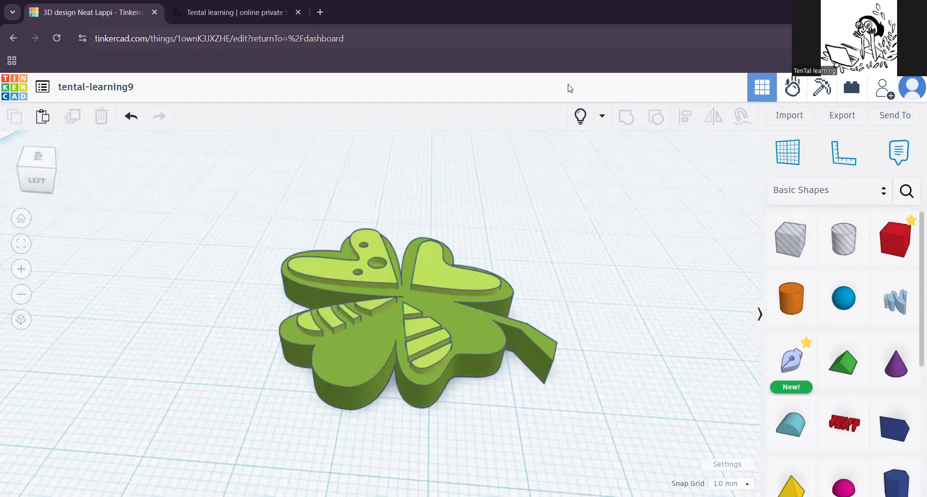